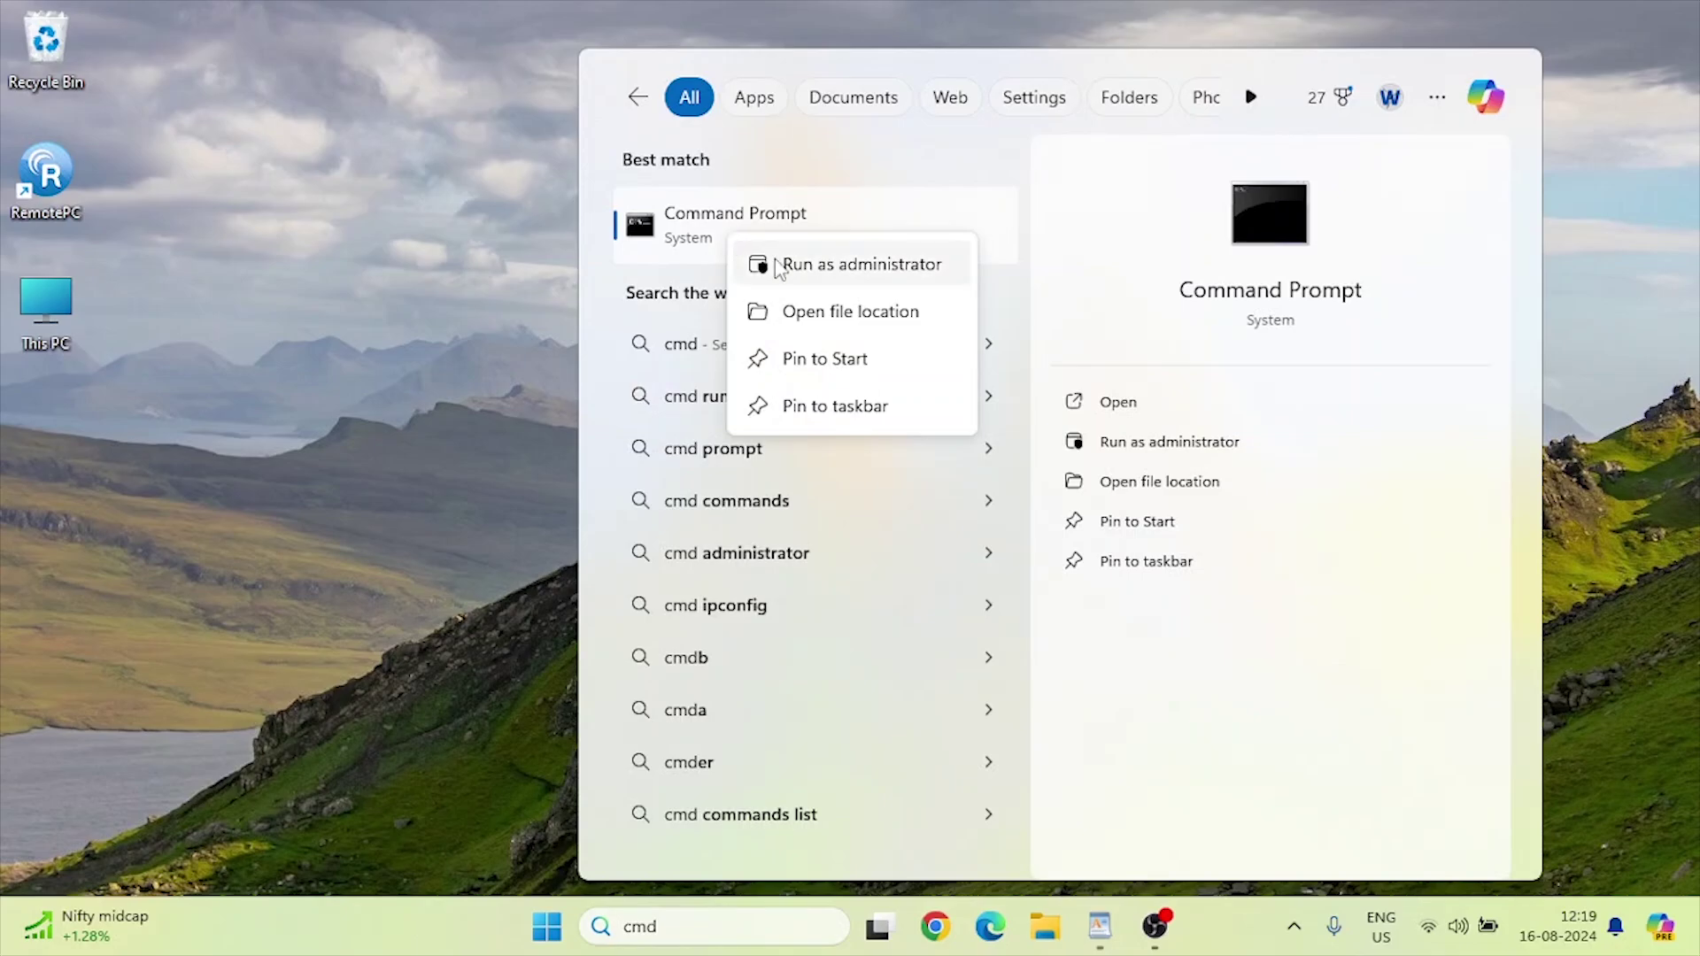
# - Open Command Prompt as administrator and generate a battery report with powercfg /batteryreport
pyautogui.click(795, 266)
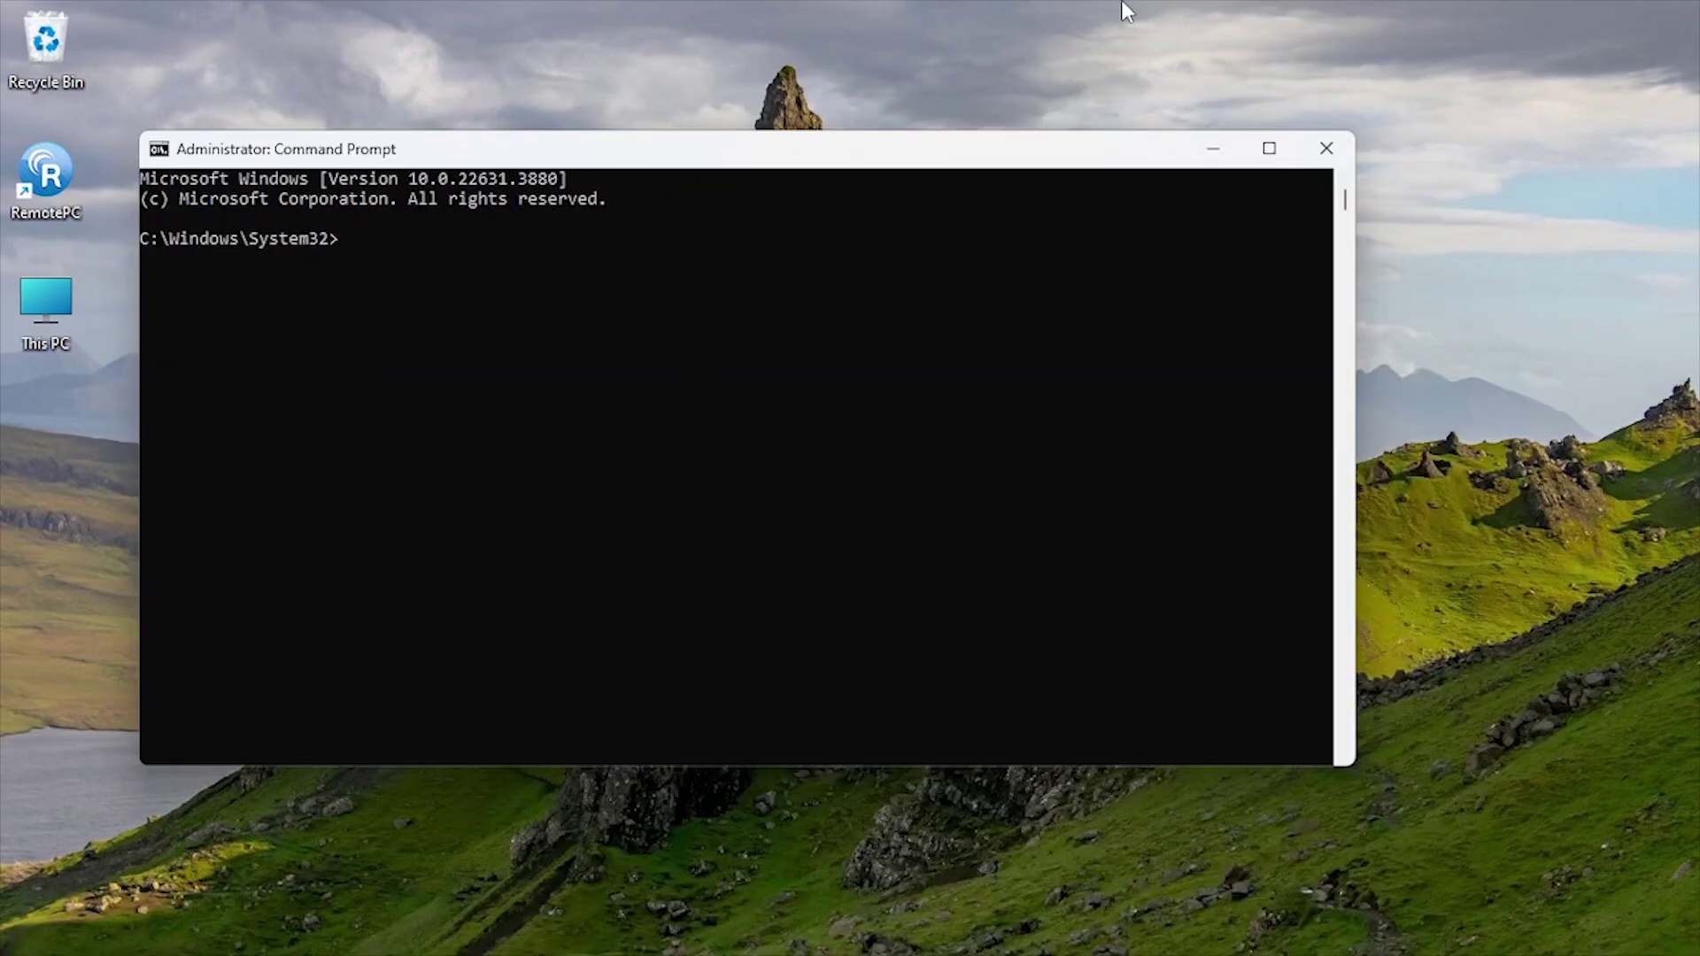
pyautogui.write('powercfg')
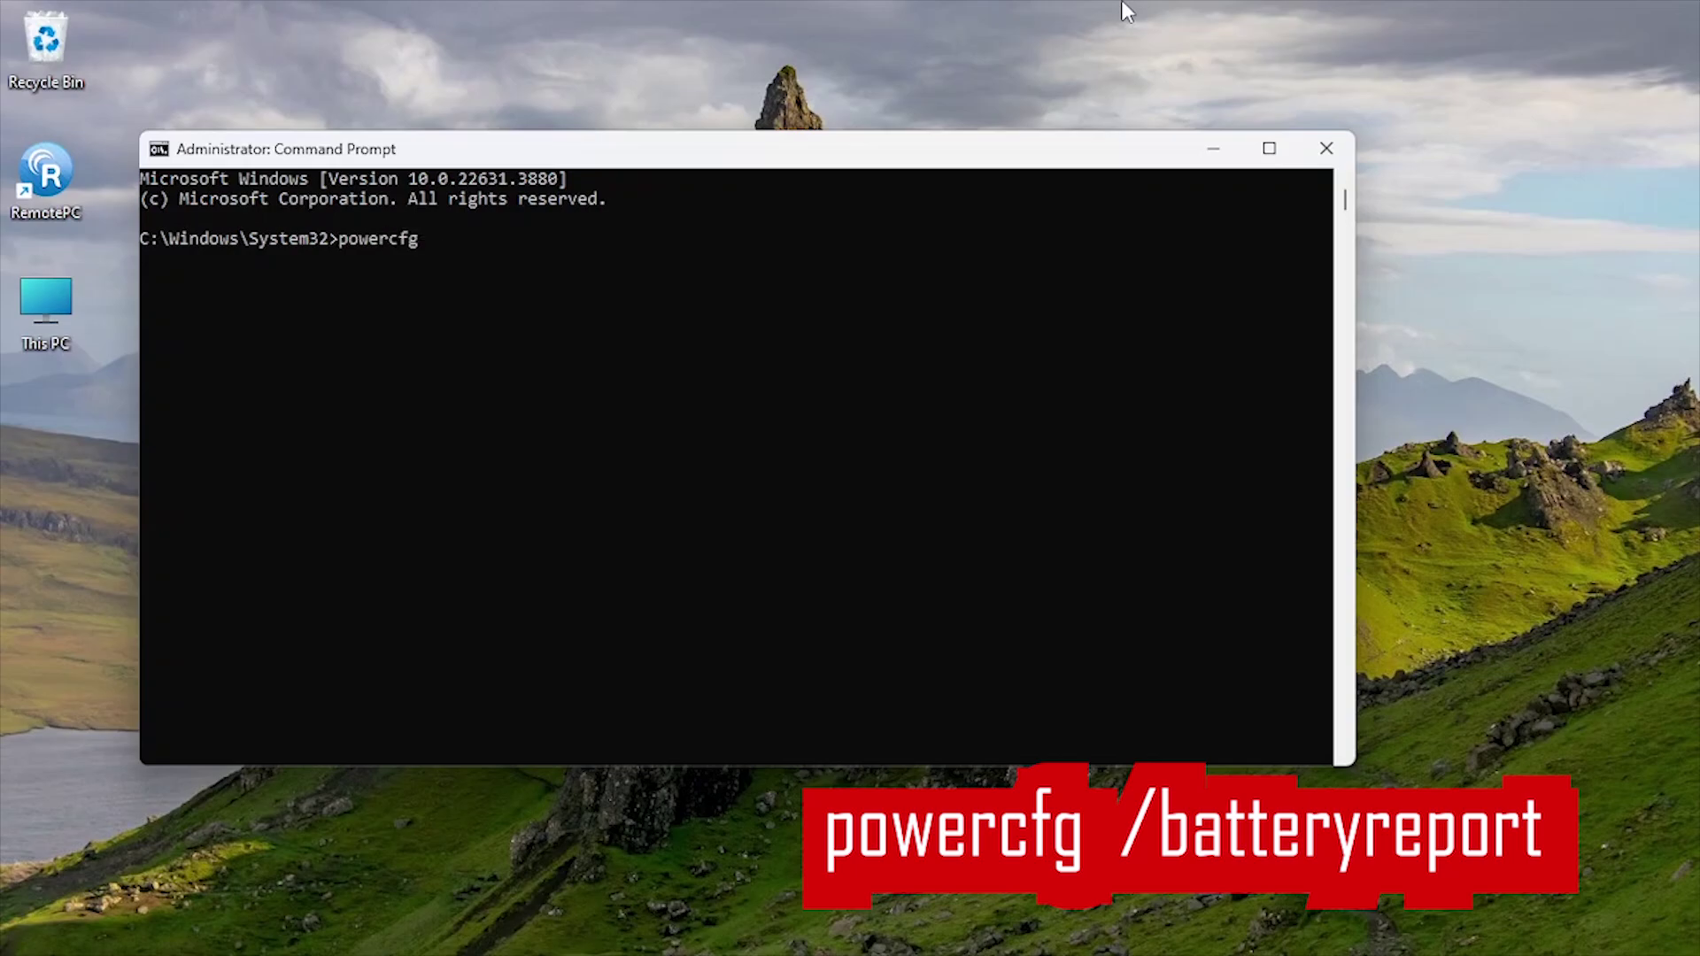
pyautogui.write(' /batteryreport')
pyautogui.press('Return')
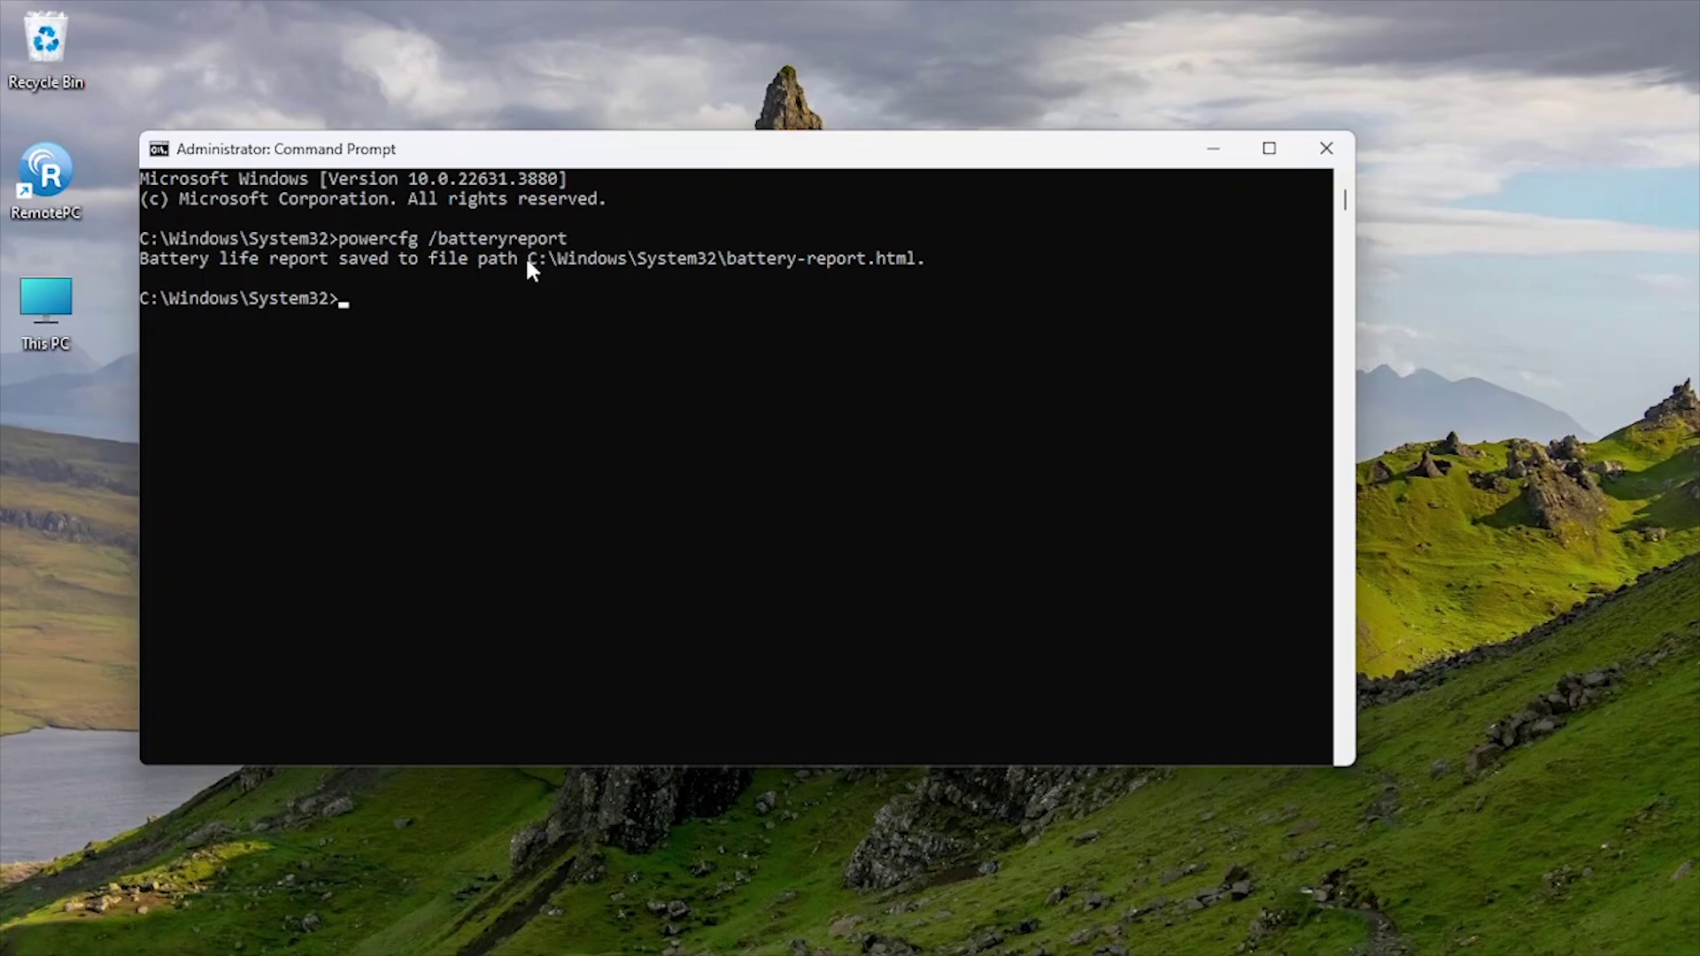
# - Copy the saved report's path from Command Prompt and open C:\Windows\System32\battery-report.html in Chrome
pyautogui.moveTo(523, 259); pyautogui.dragTo(924, 265)
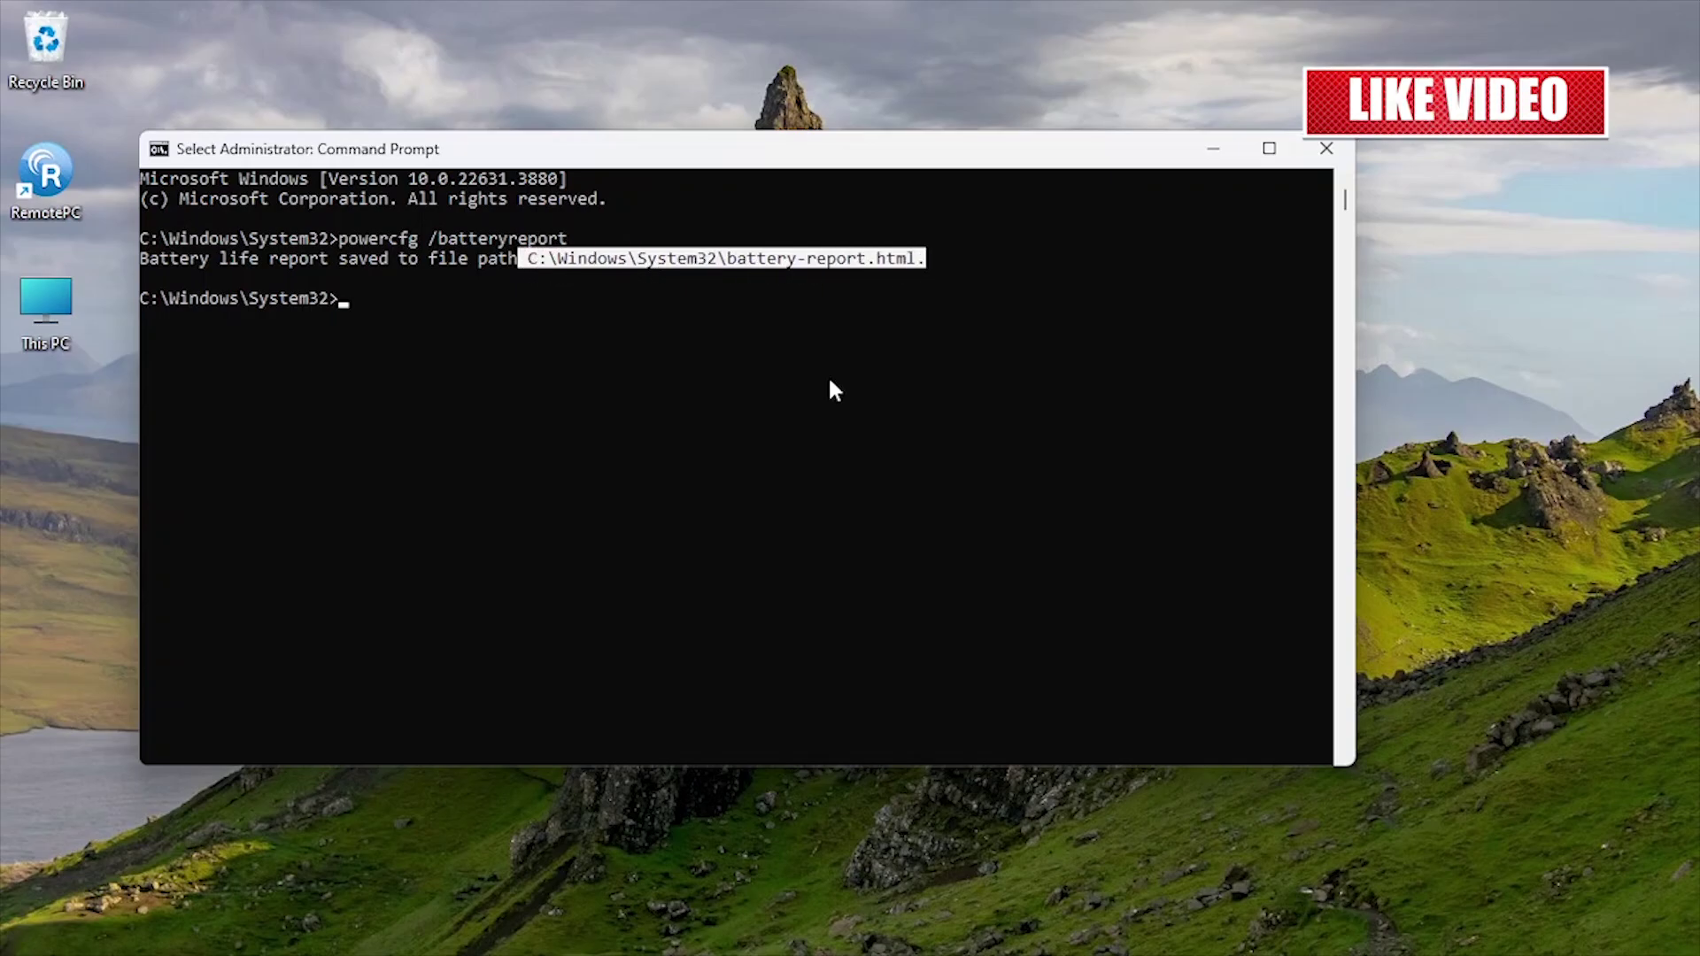
pyautogui.hotkey('ctrl', 'c')
pyautogui.click(1333, 153)
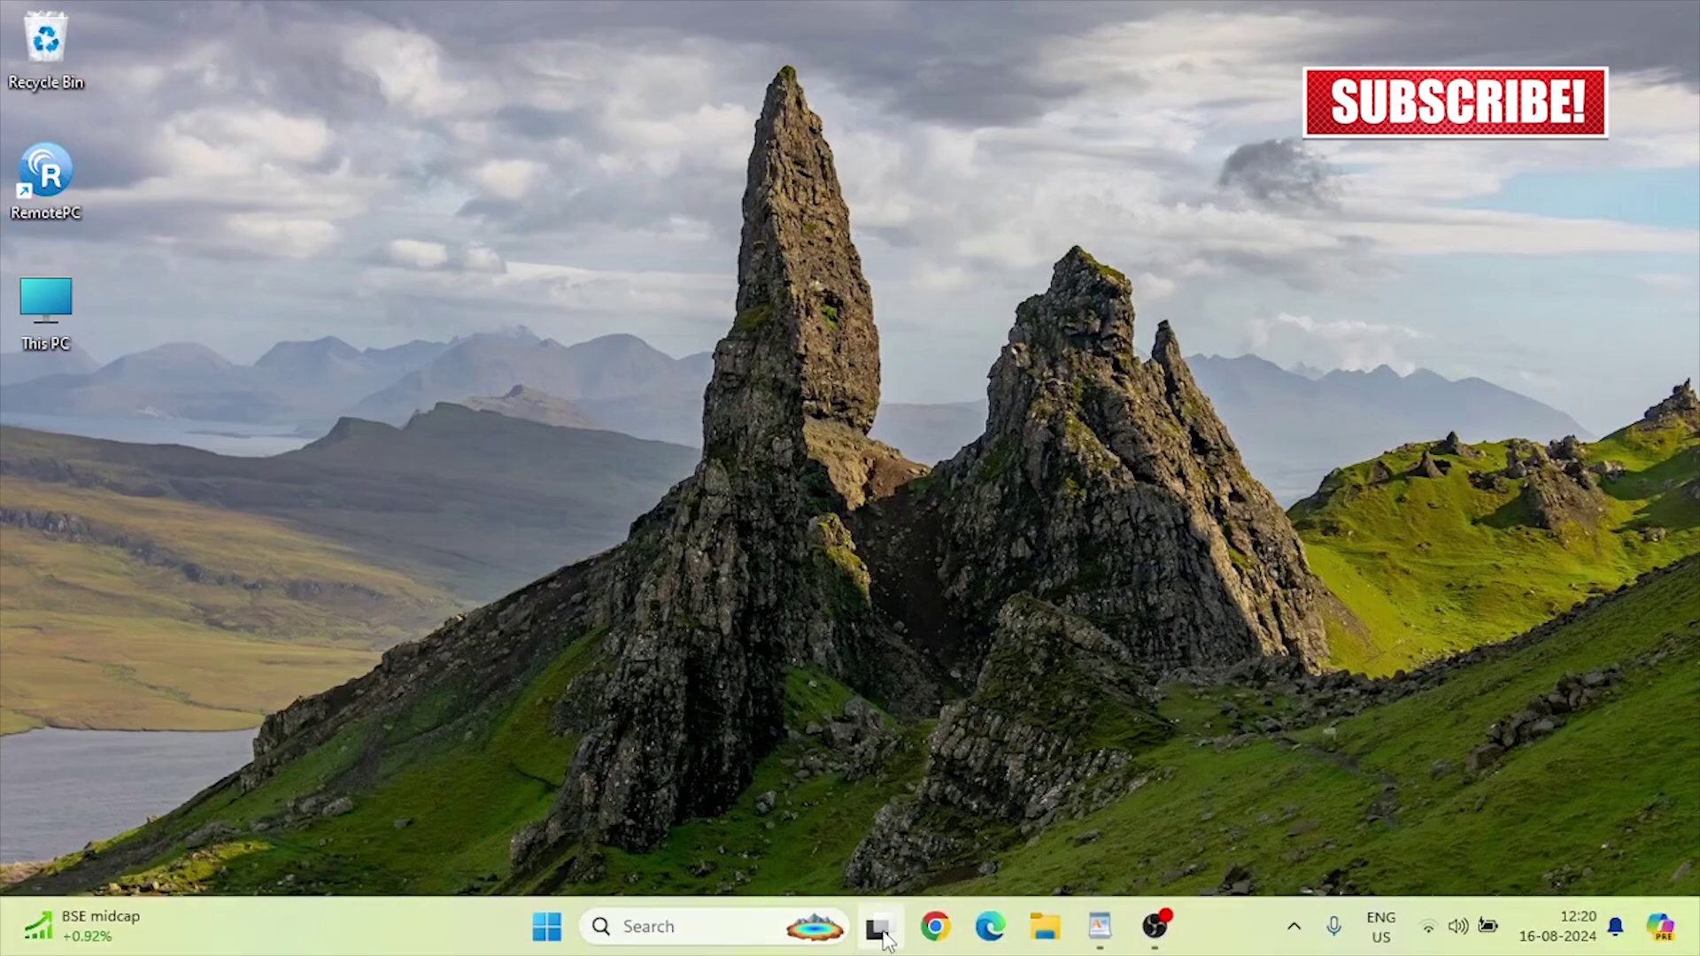
pyautogui.click(936, 927)
pyautogui.hotkey('ctrl', 'v')
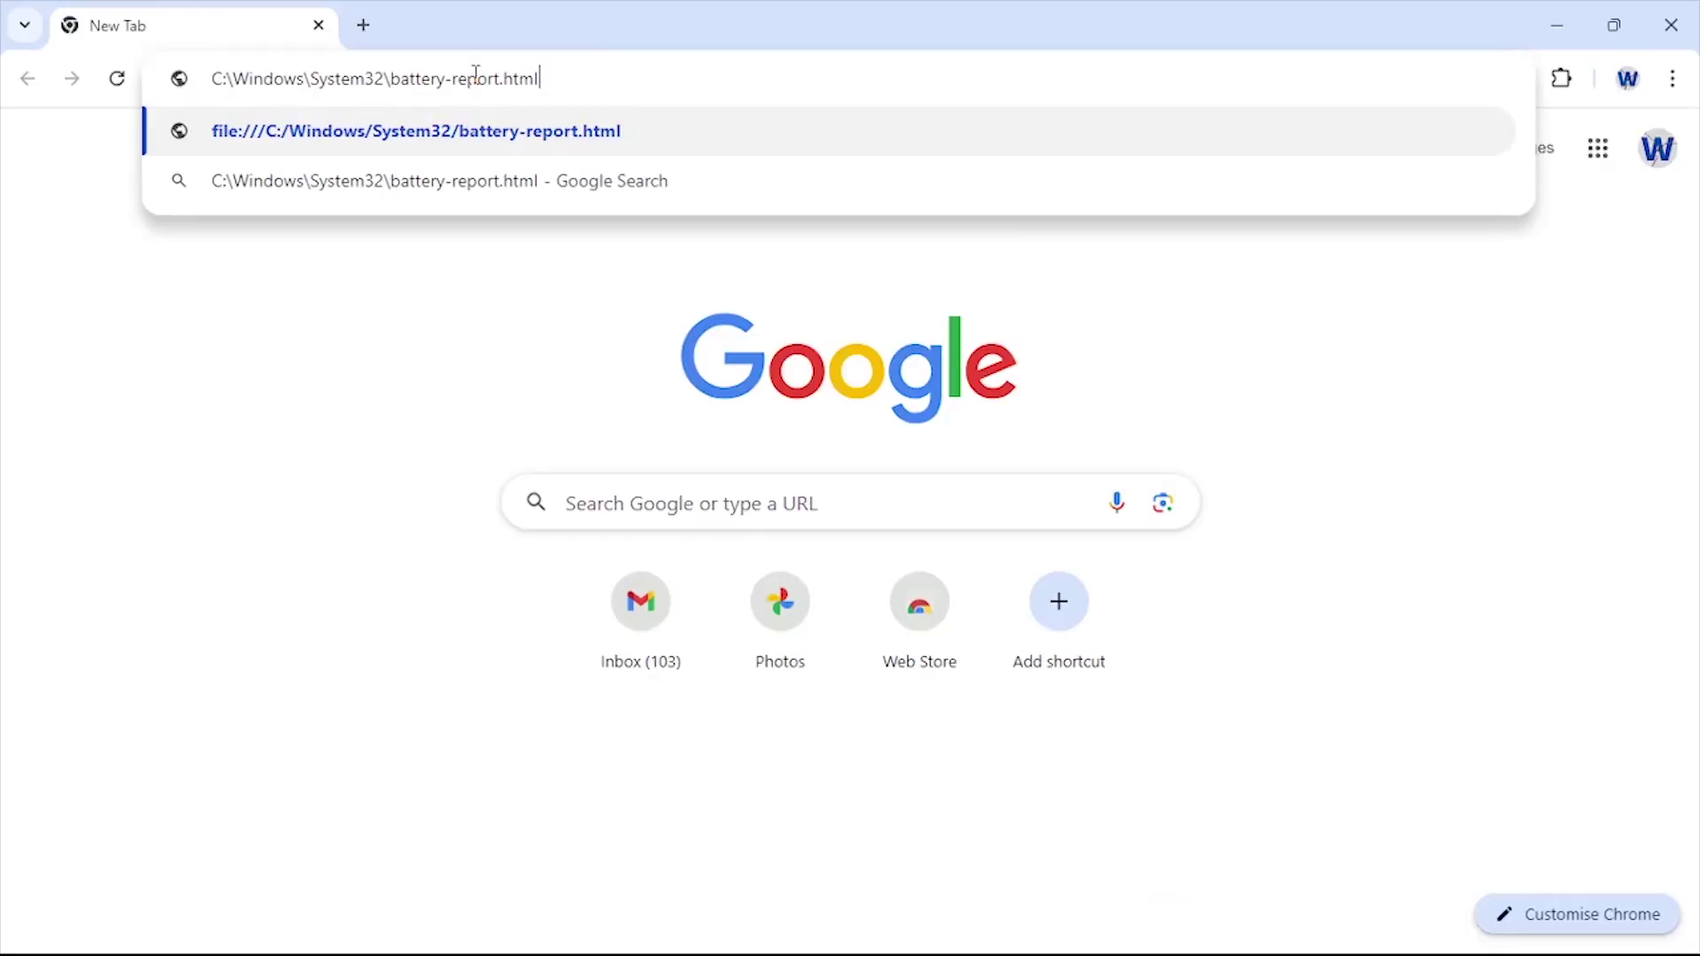
pyautogui.press('Return')
# - Examine the installed battery's details and the recent usage table in the battery report
pyautogui.scroll(-2, 732, 458)
pyautogui.scroll(-1, 731, 458)
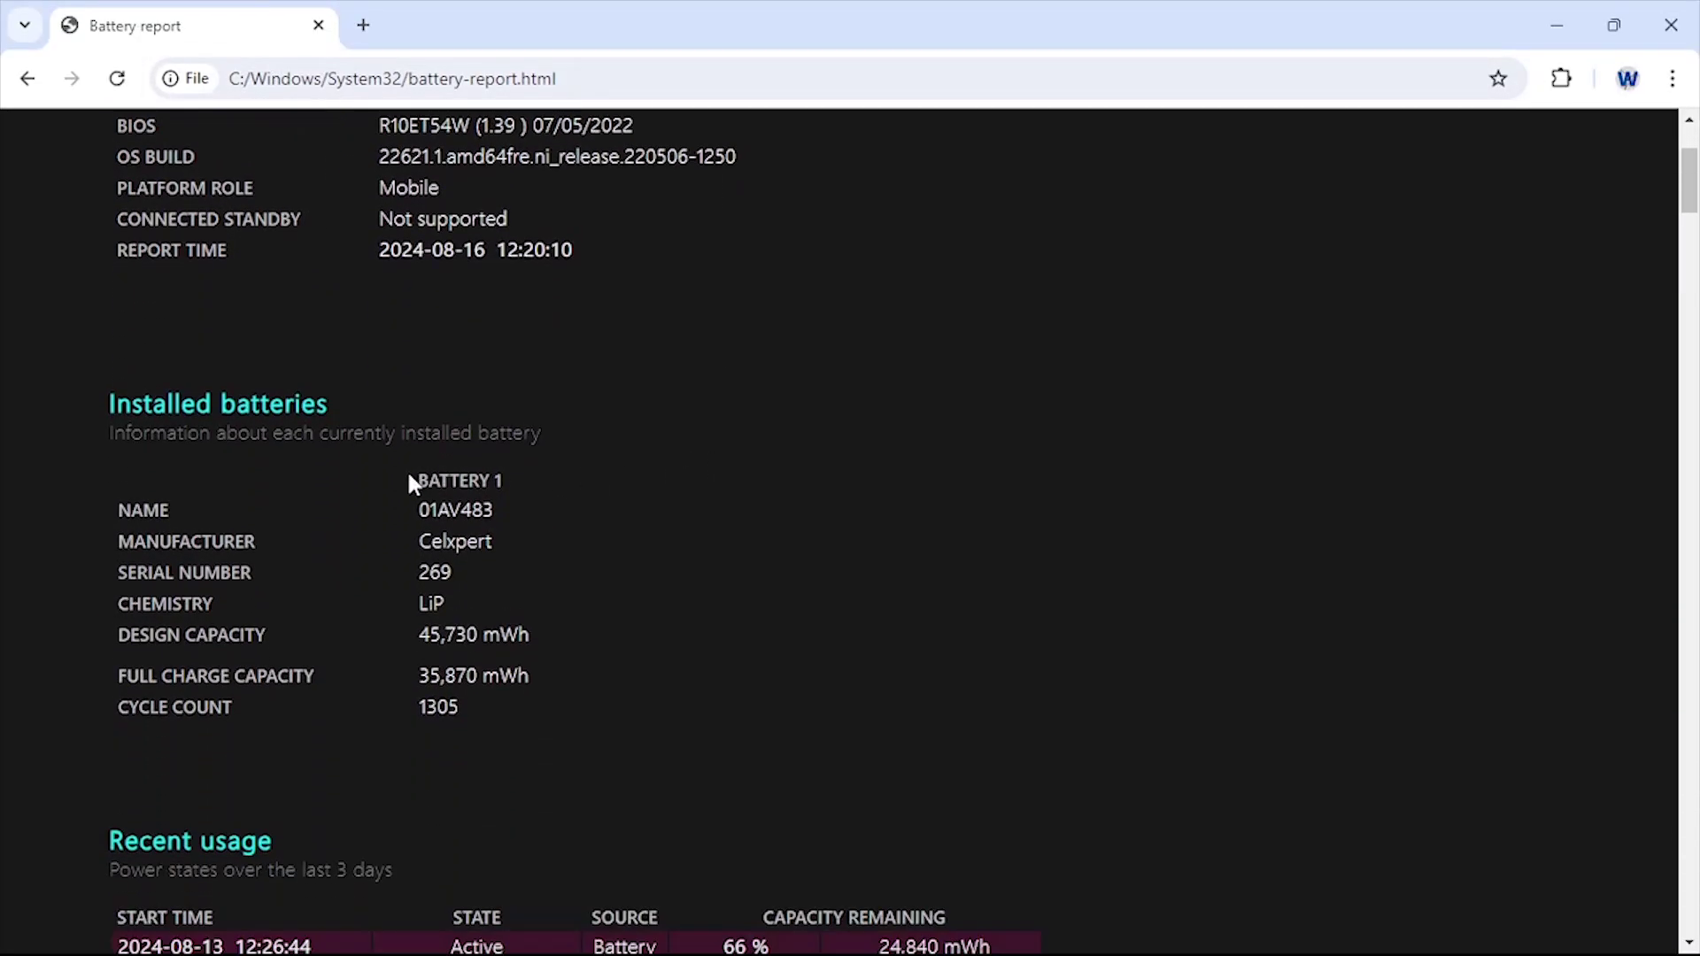
pyautogui.moveTo(414, 441); pyautogui.dragTo(221, 439)
pyautogui.click(868, 512)
pyautogui.scroll(-4, 1023, 519)
pyautogui.scroll(-20, 1197, 518)
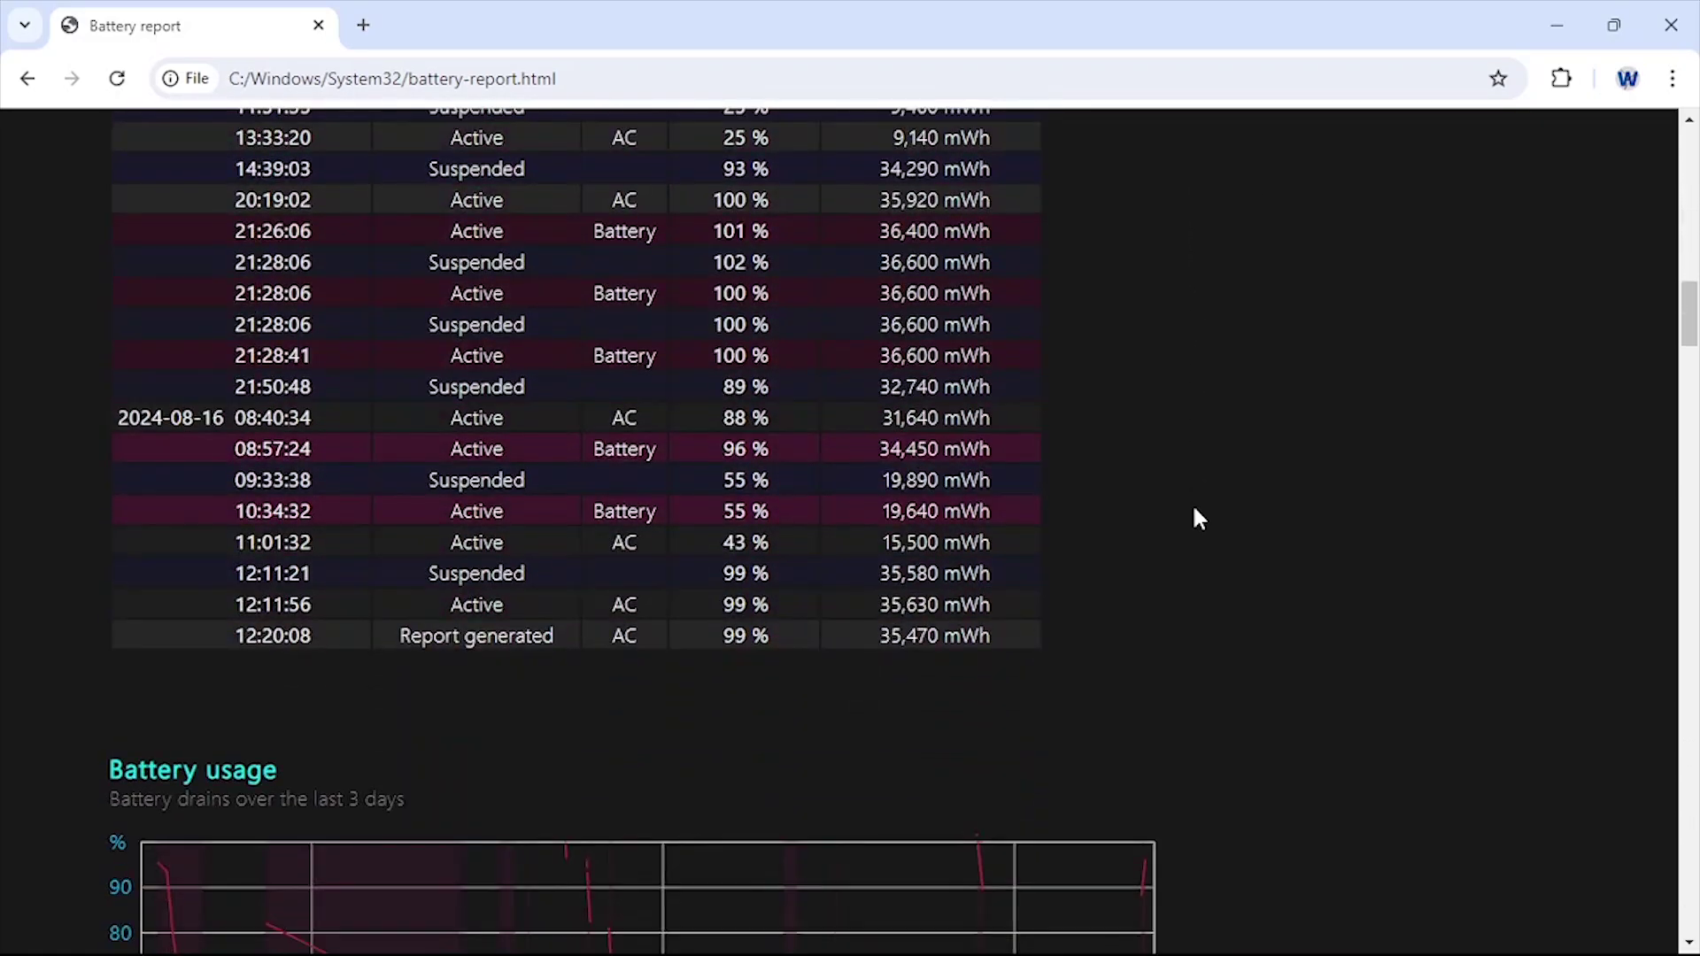
pyautogui.scroll(-4, 1575, 482)
pyautogui.scroll(5, 1572, 488)
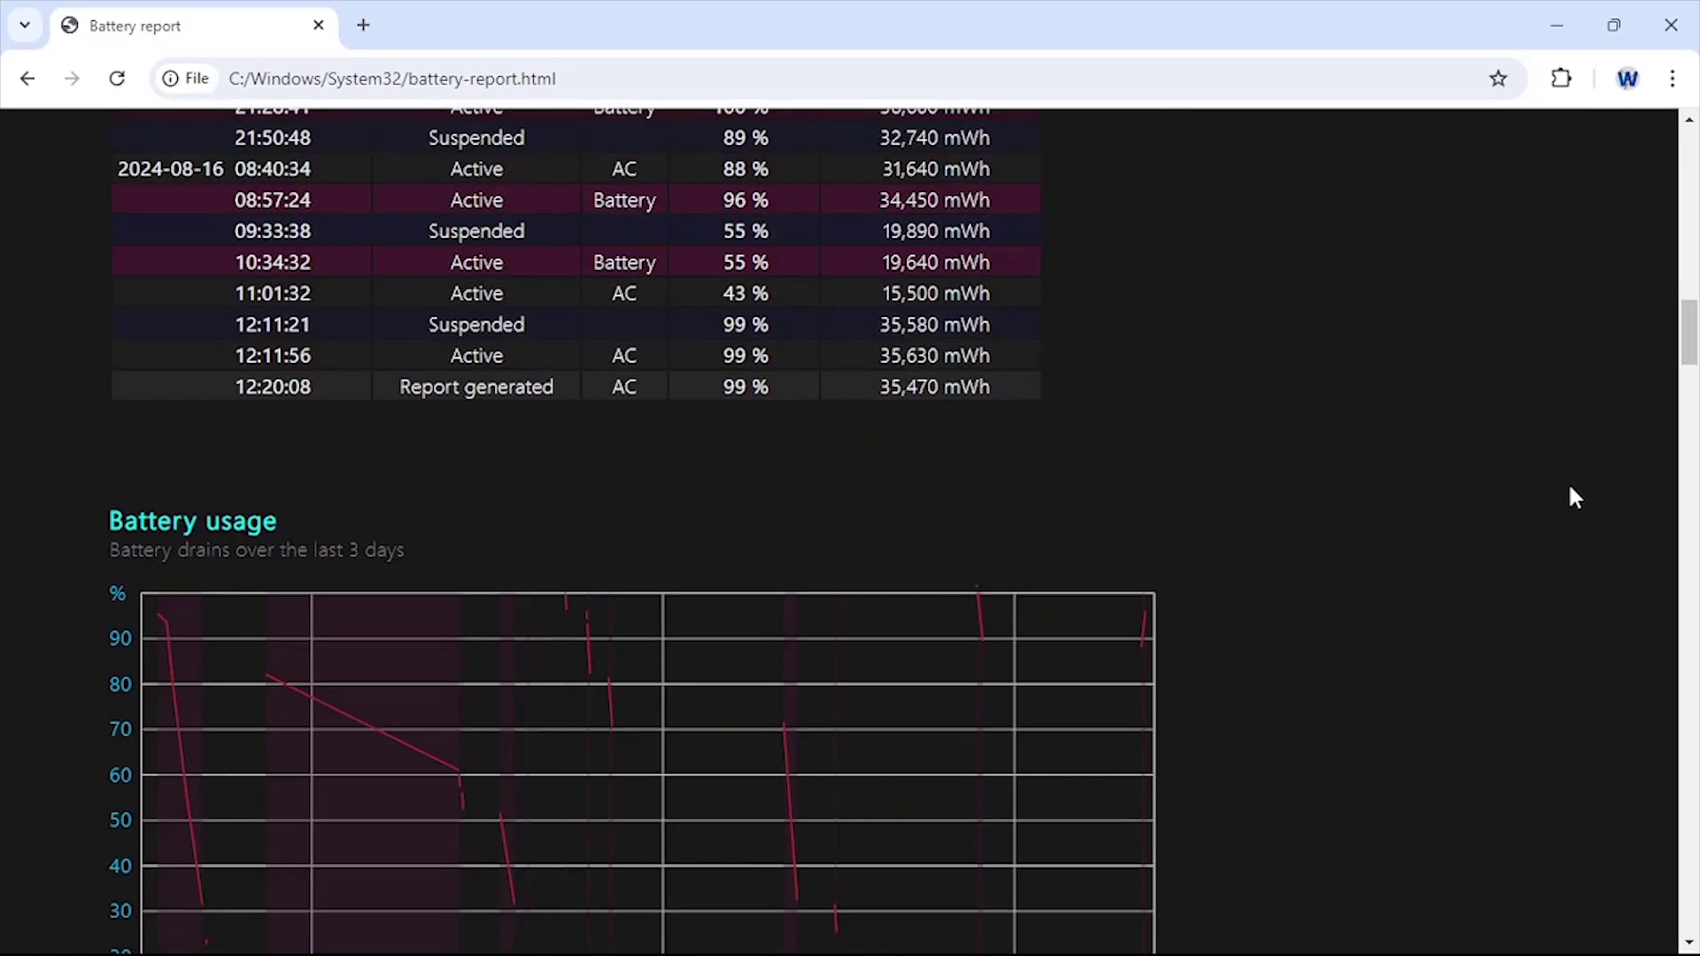
pyautogui.scroll(16, 1570, 487)
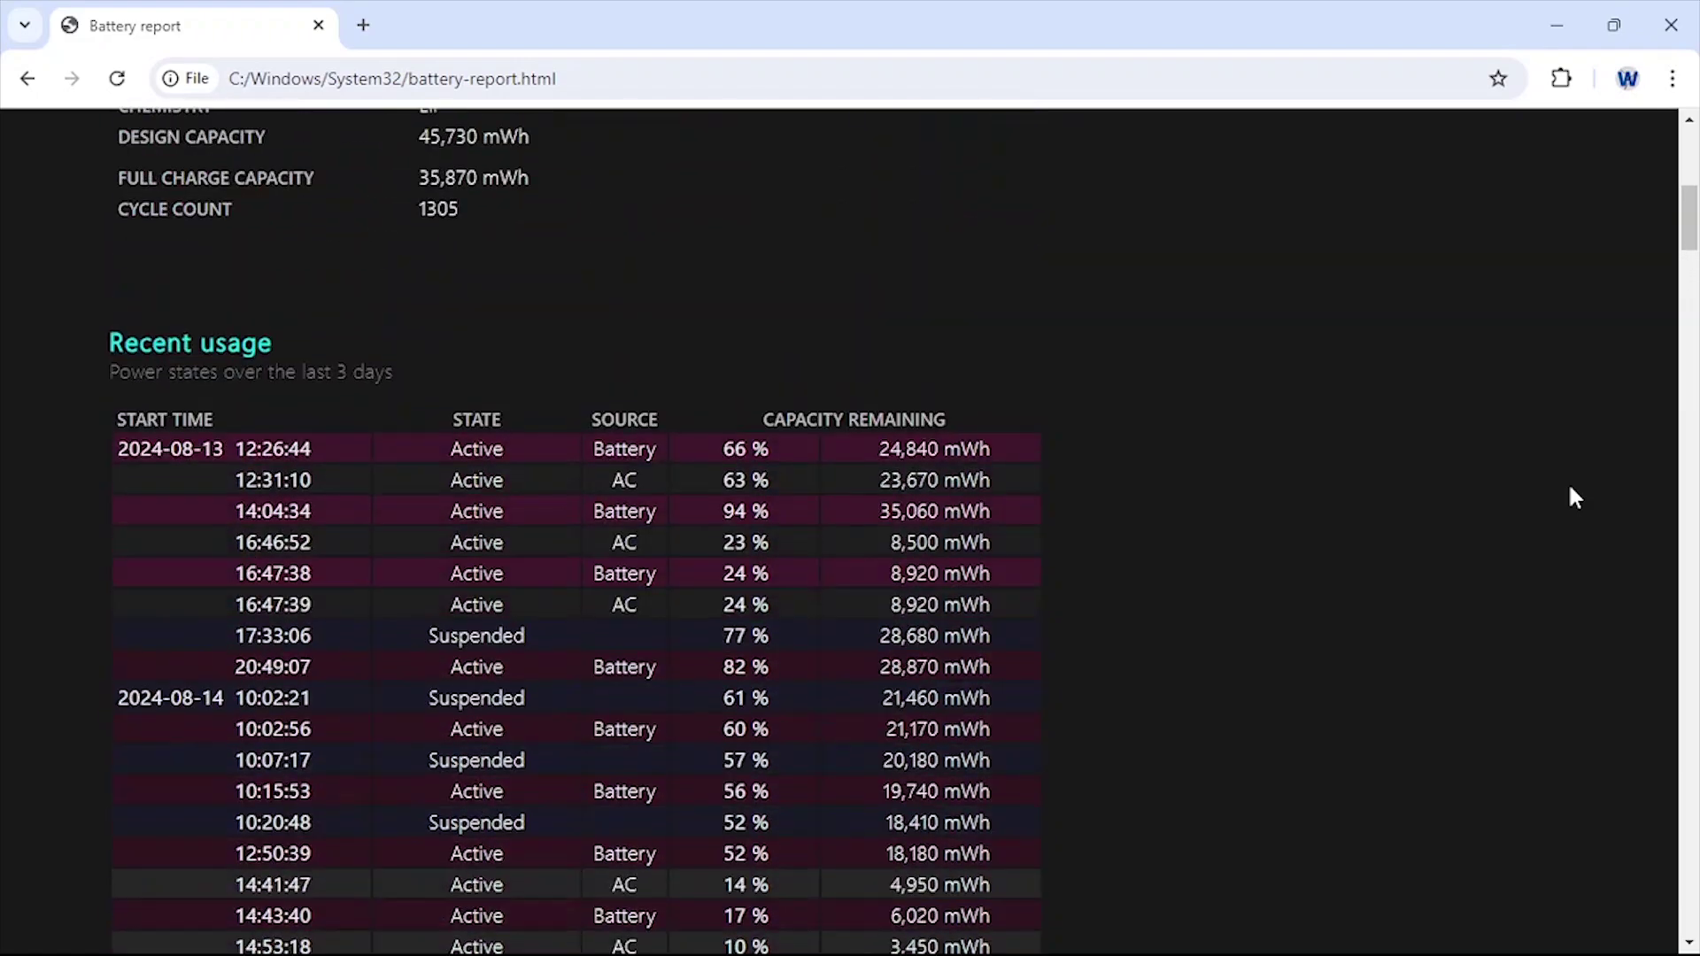
# - Review the battery usage chart, its drain table and the usage history on AC and battery
pyautogui.scroll(-13, 1560, 485)
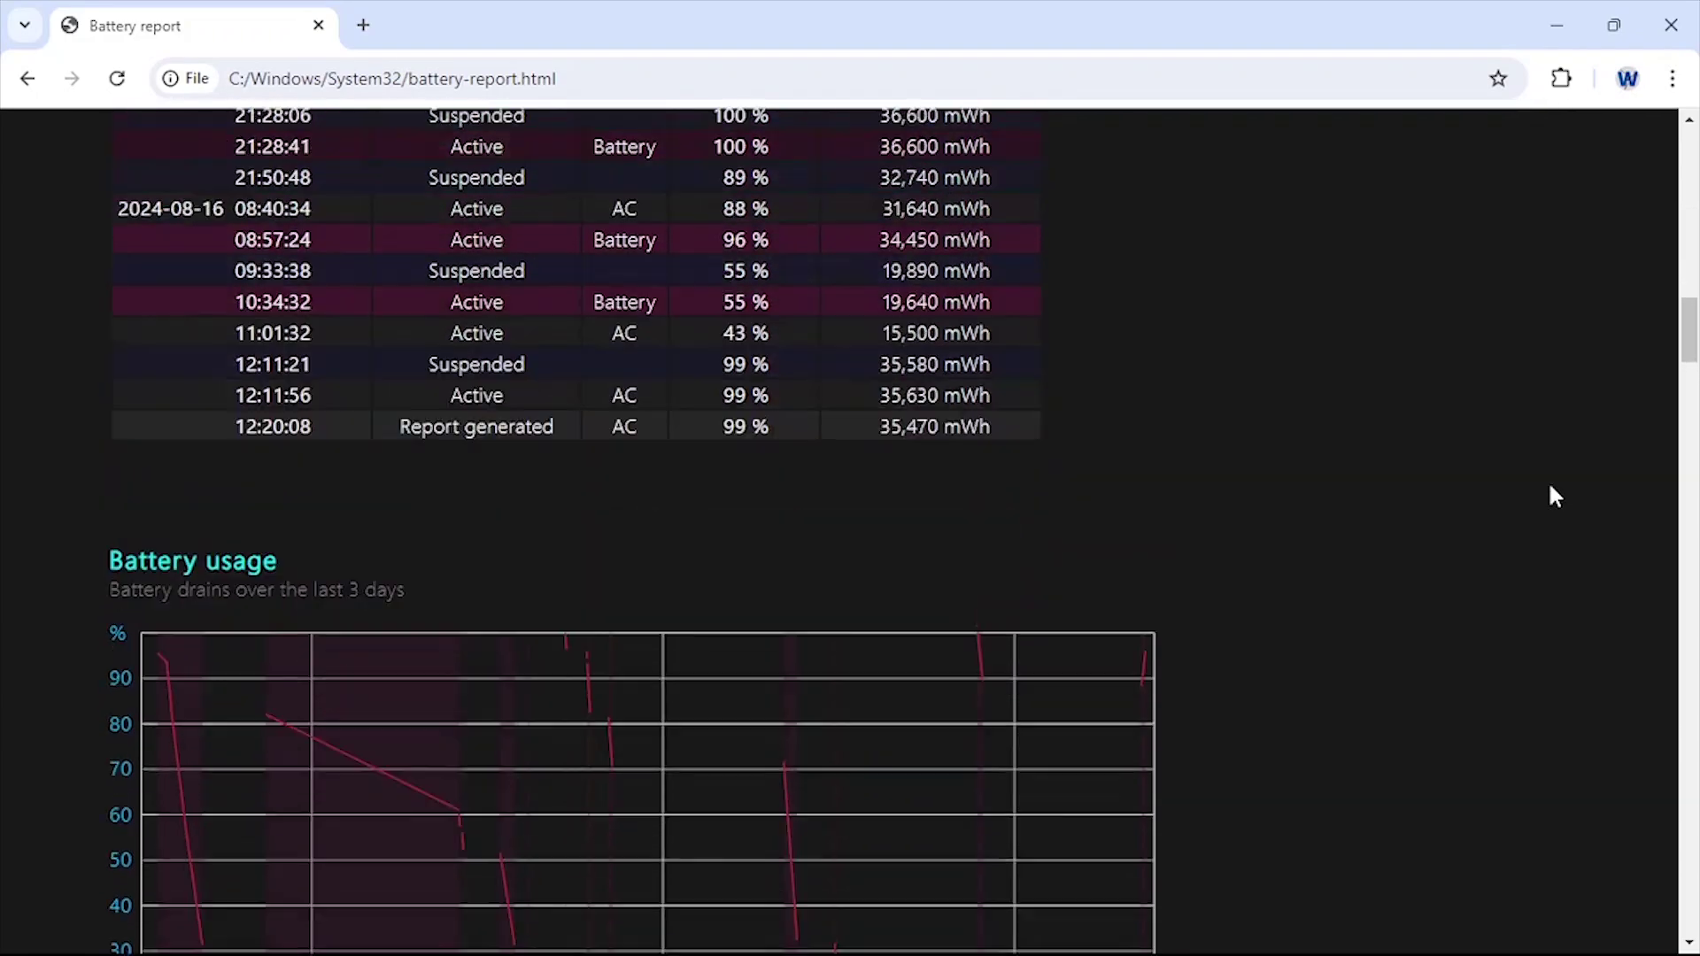
pyautogui.scroll(1, 1550, 485)
pyautogui.scroll(-6, 1548, 485)
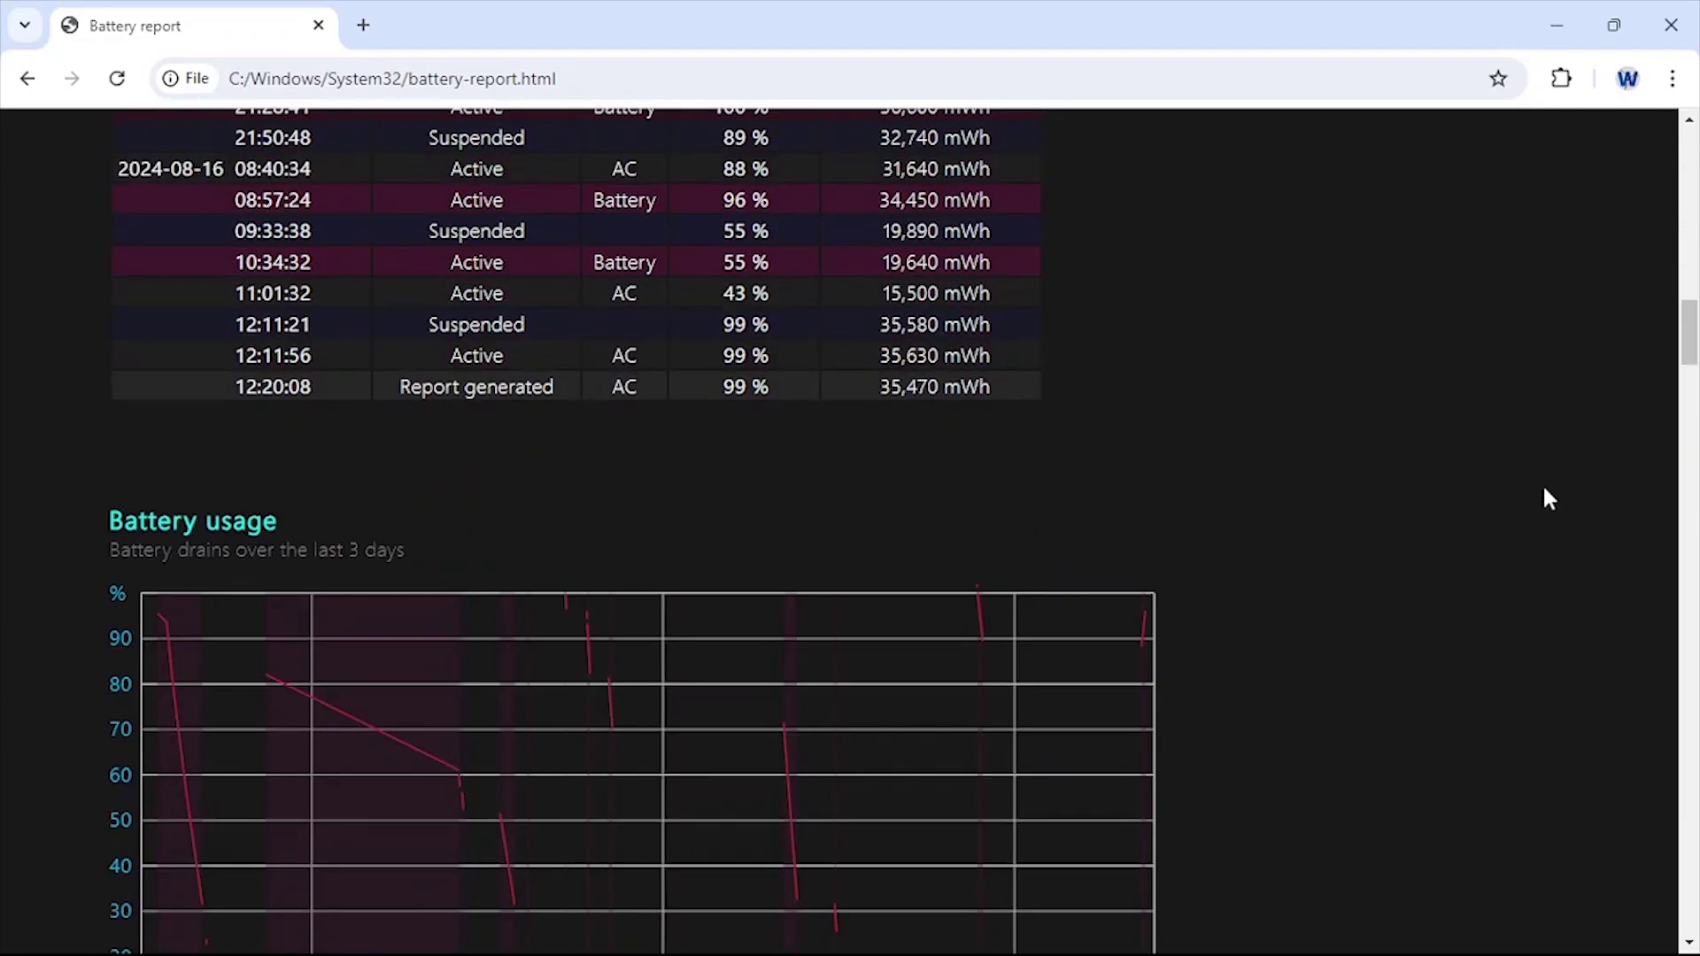
pyautogui.scroll(-8, 1544, 492)
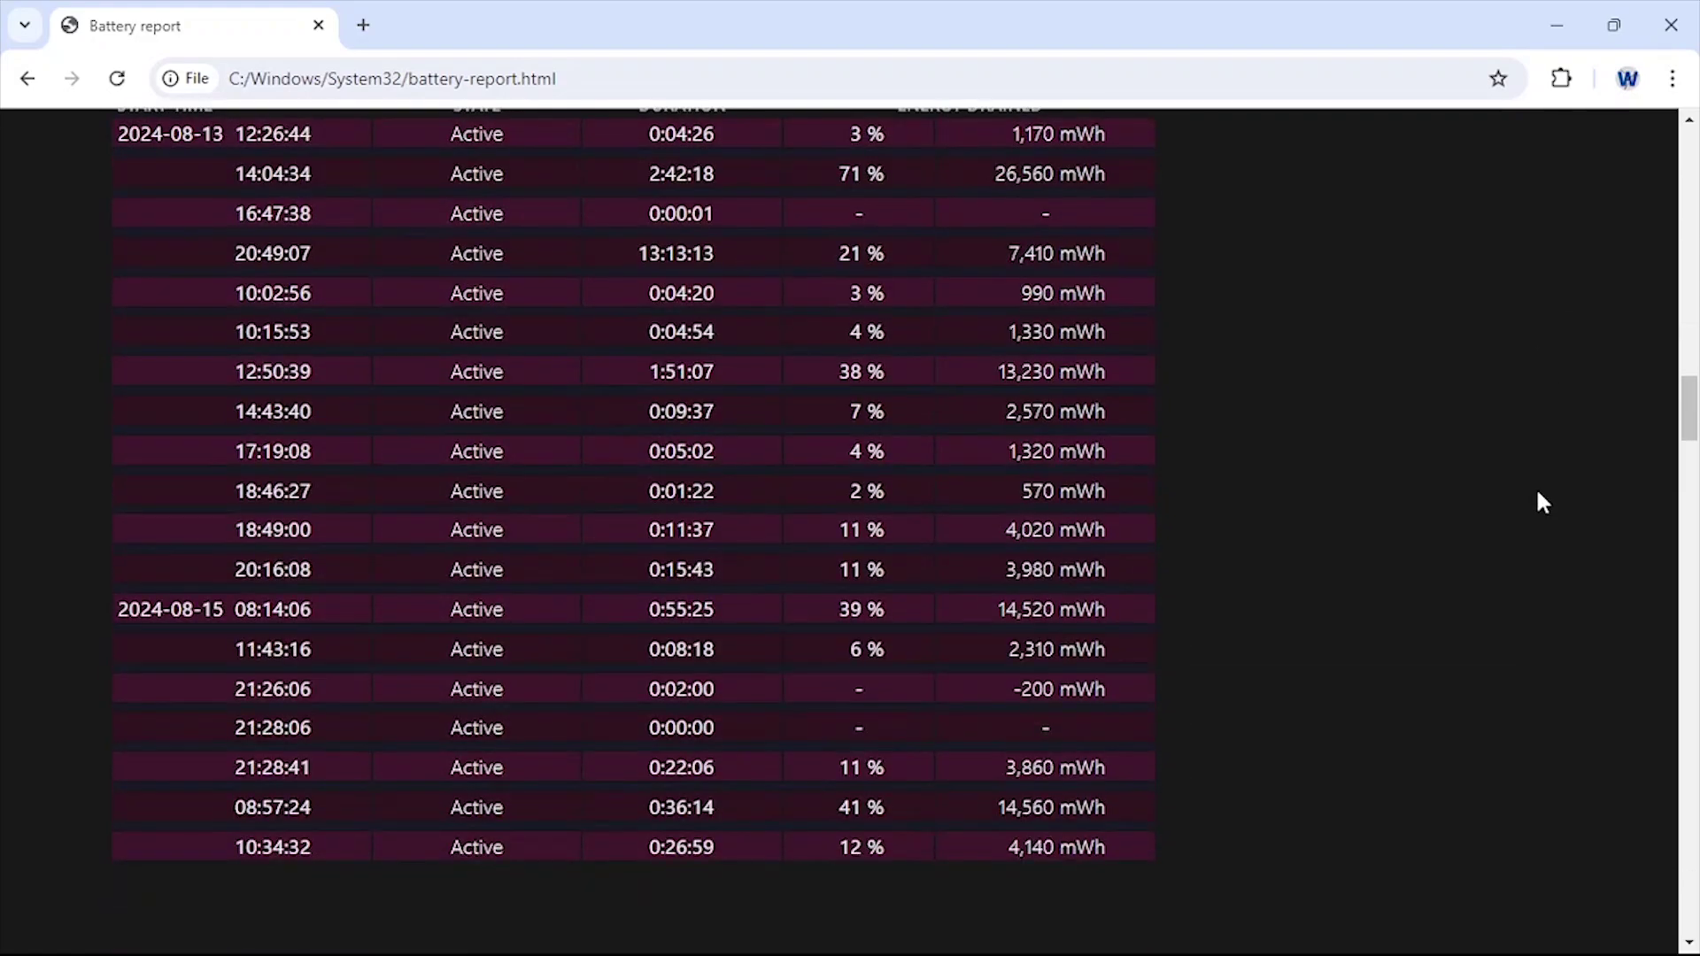
pyautogui.scroll(-7, 1538, 495)
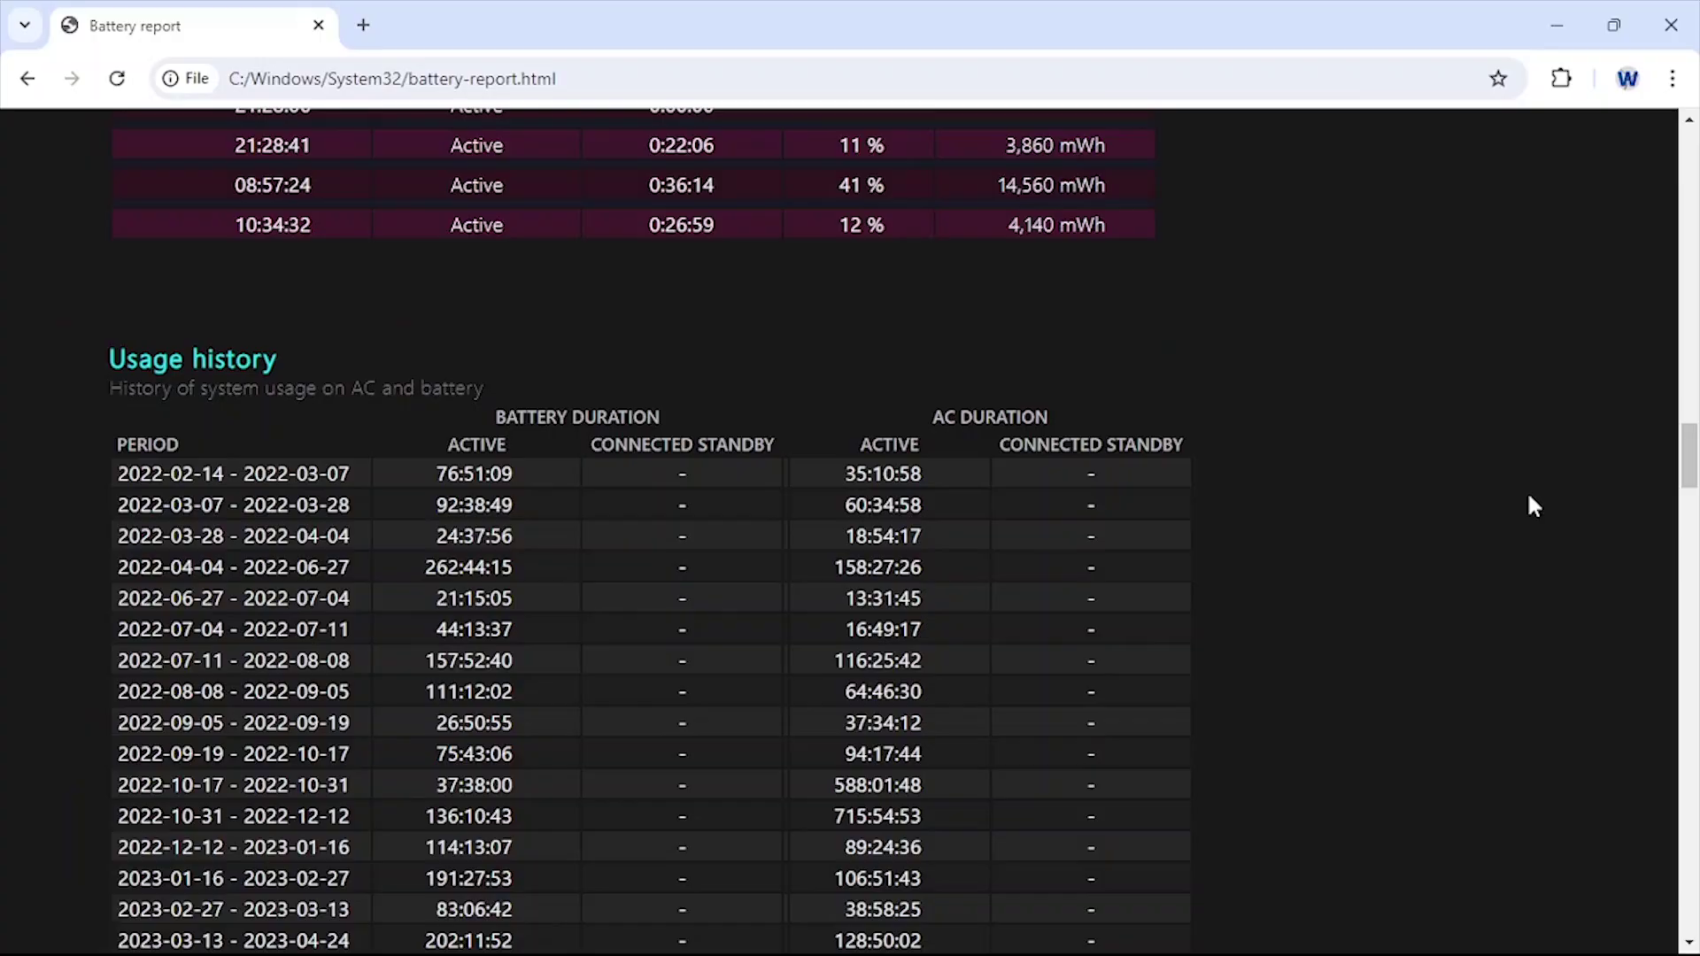
pyautogui.scroll(-3, 1530, 496)
pyautogui.scroll(-15, 1529, 503)
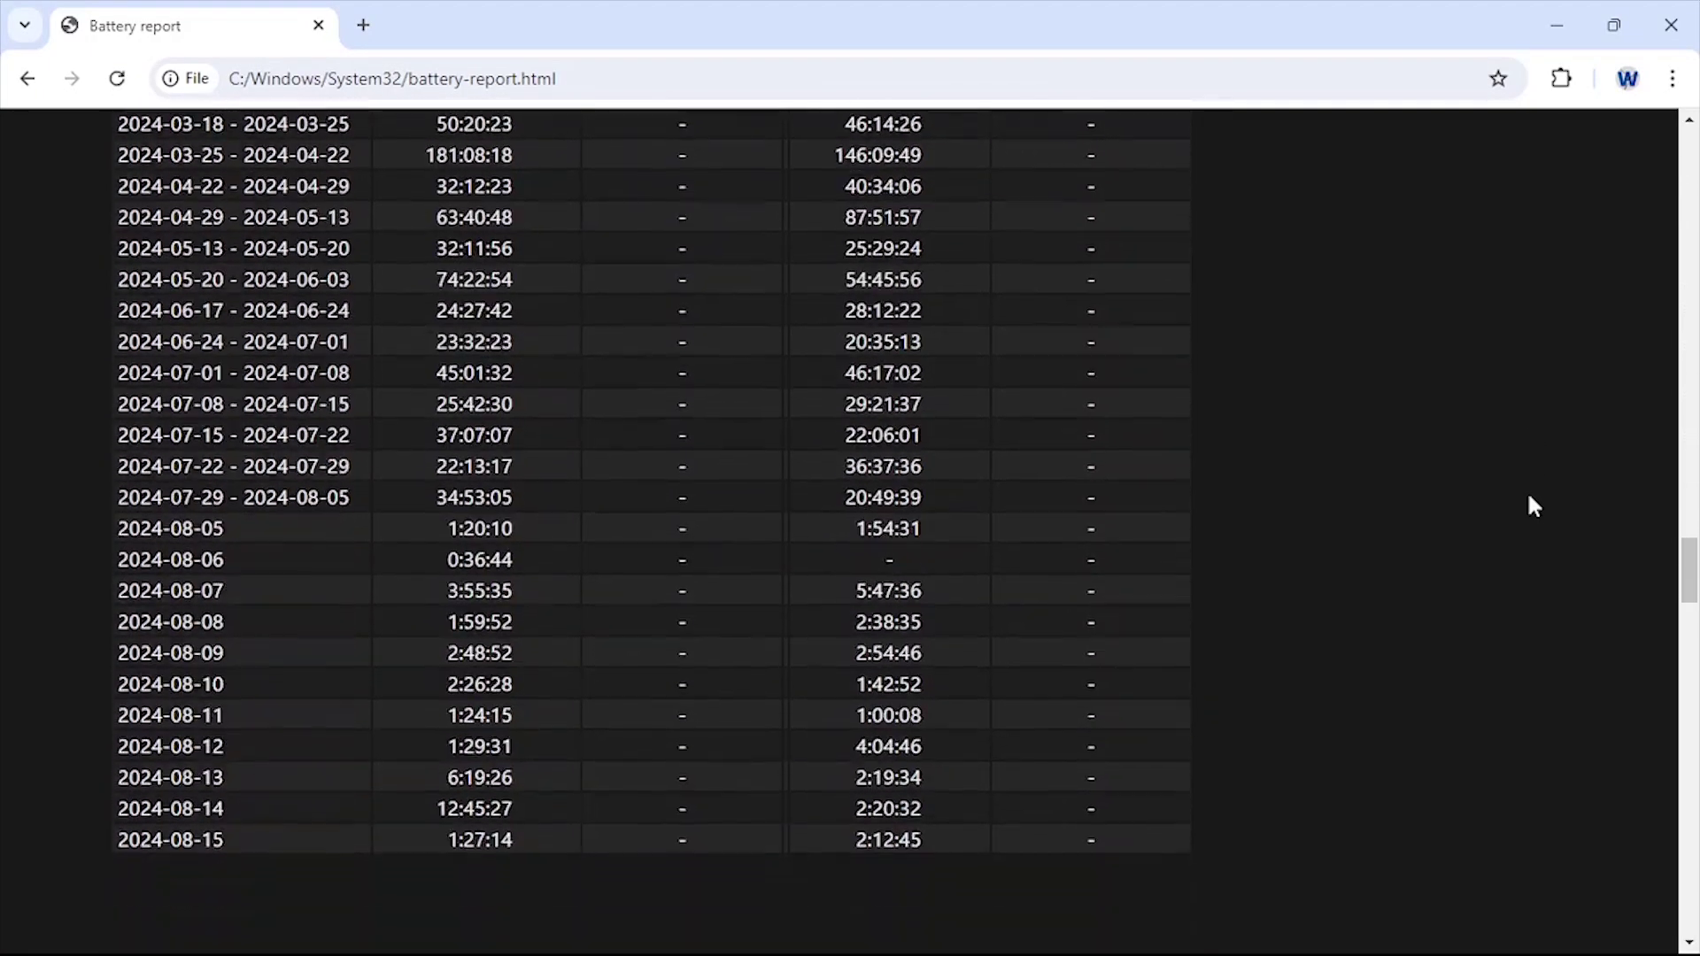
# - Review the battery capacity history by period, down to the start of the battery life estimates
pyautogui.scroll(-4, 1462, 531)
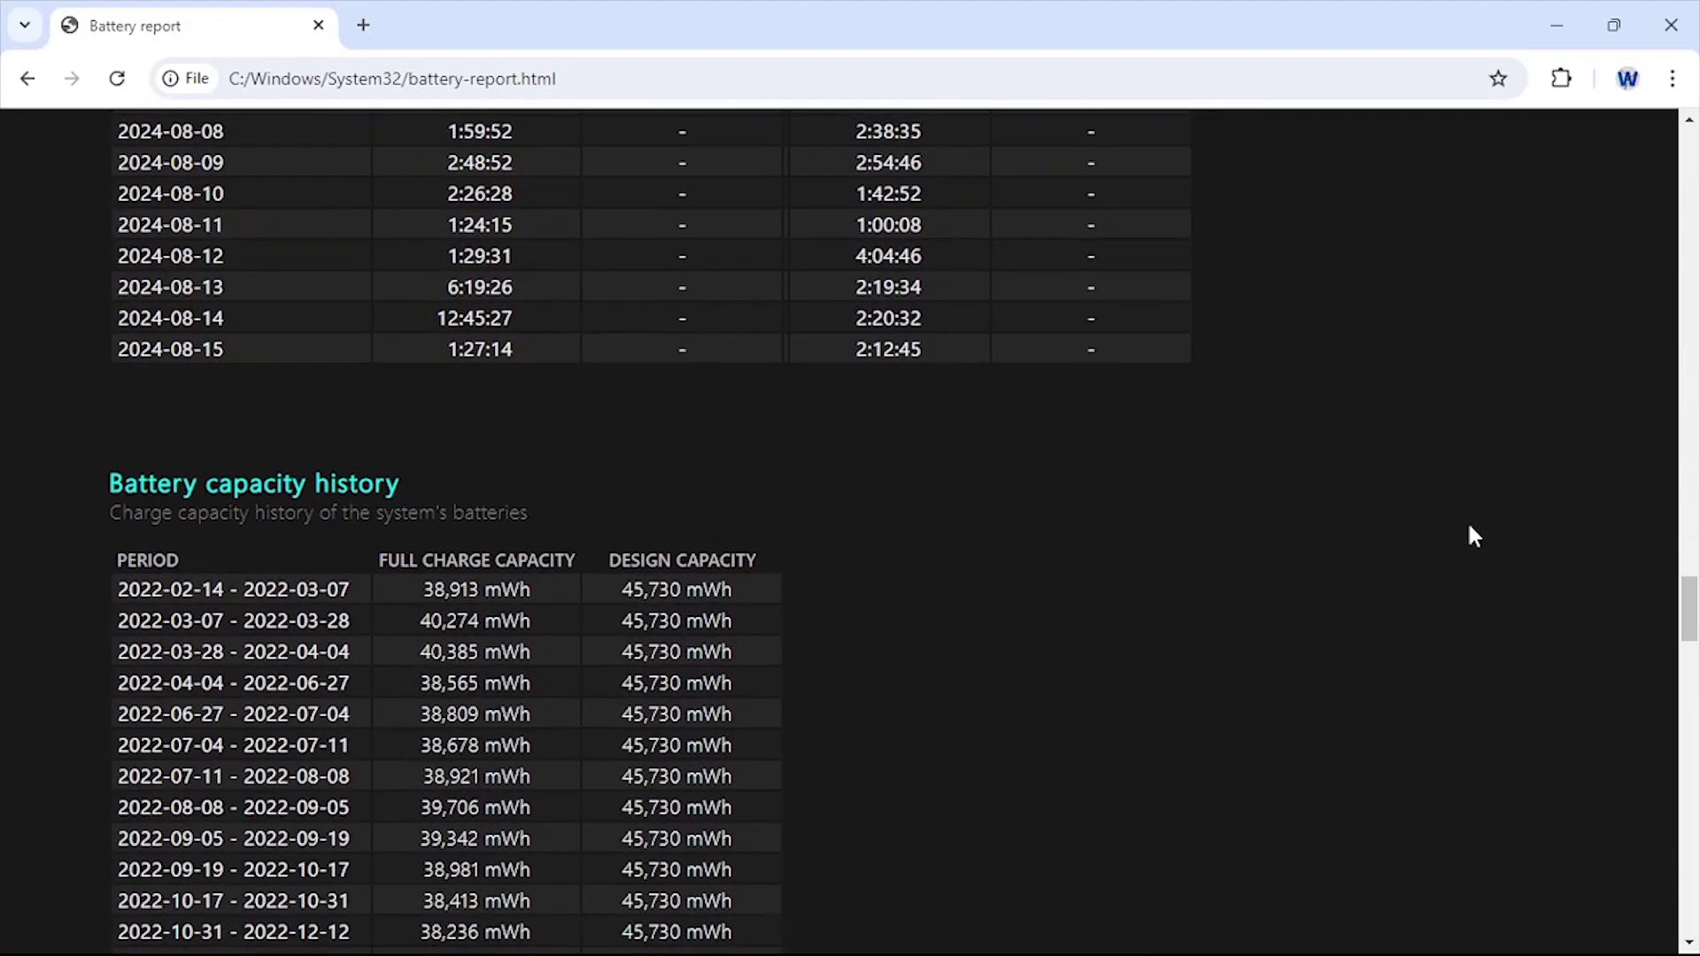
pyautogui.scroll(-6, 1463, 532)
pyautogui.scroll(-12, 1460, 522)
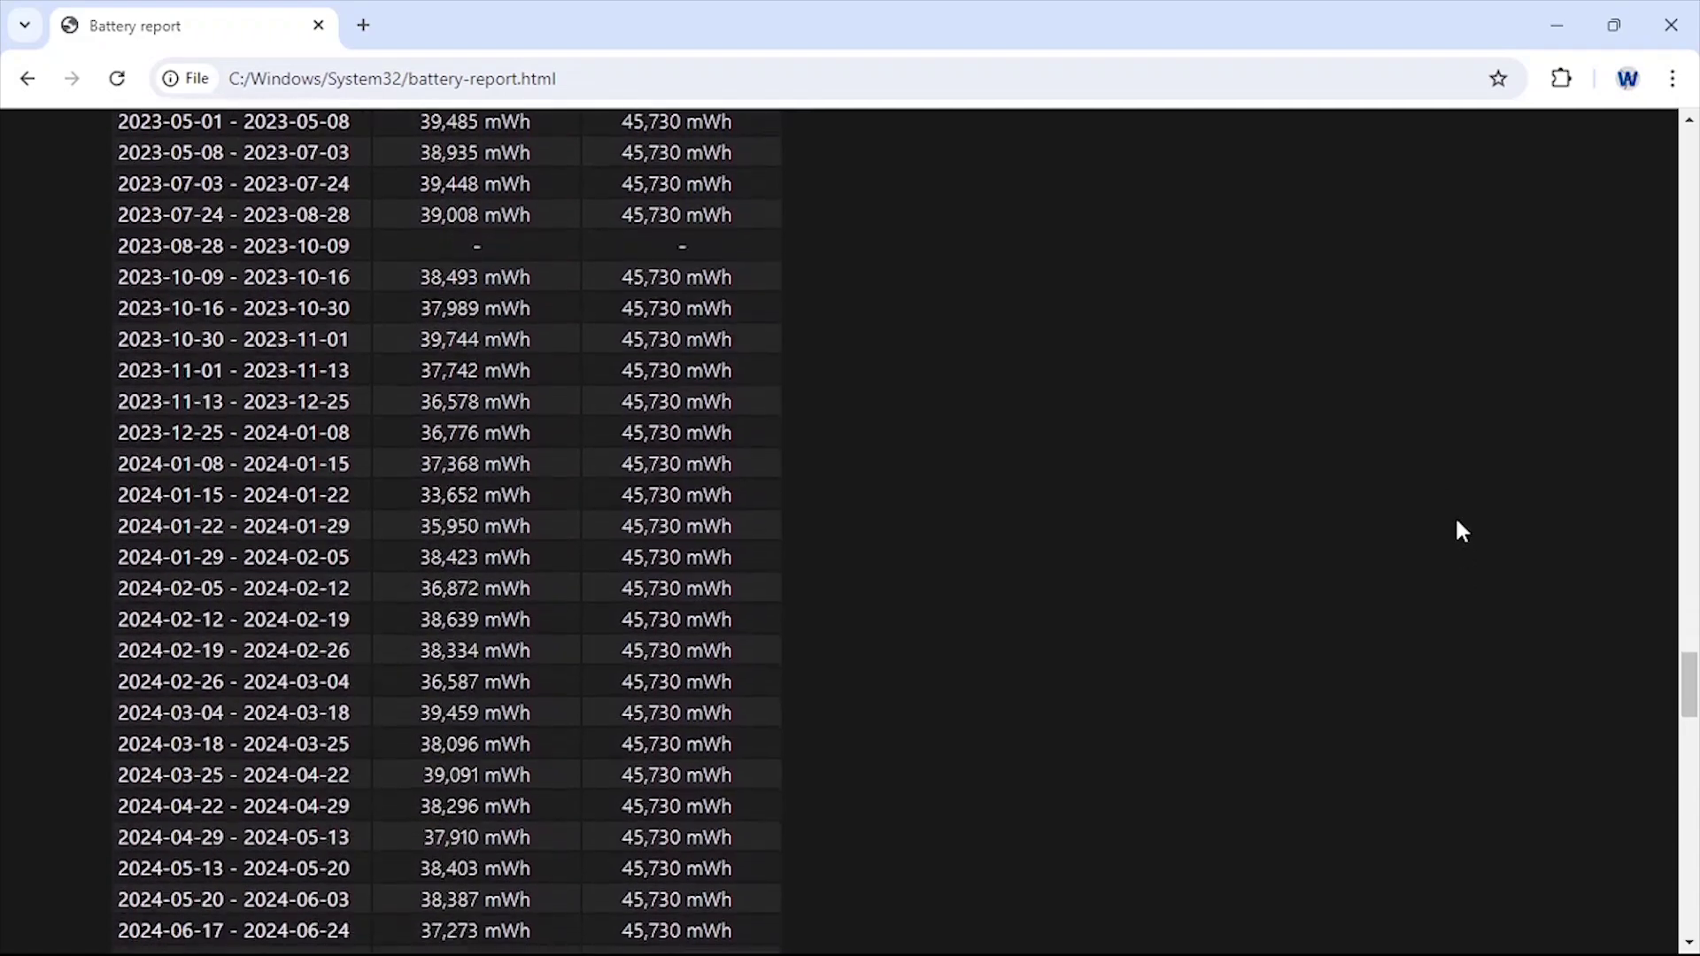
pyautogui.scroll(-5, 1455, 529)
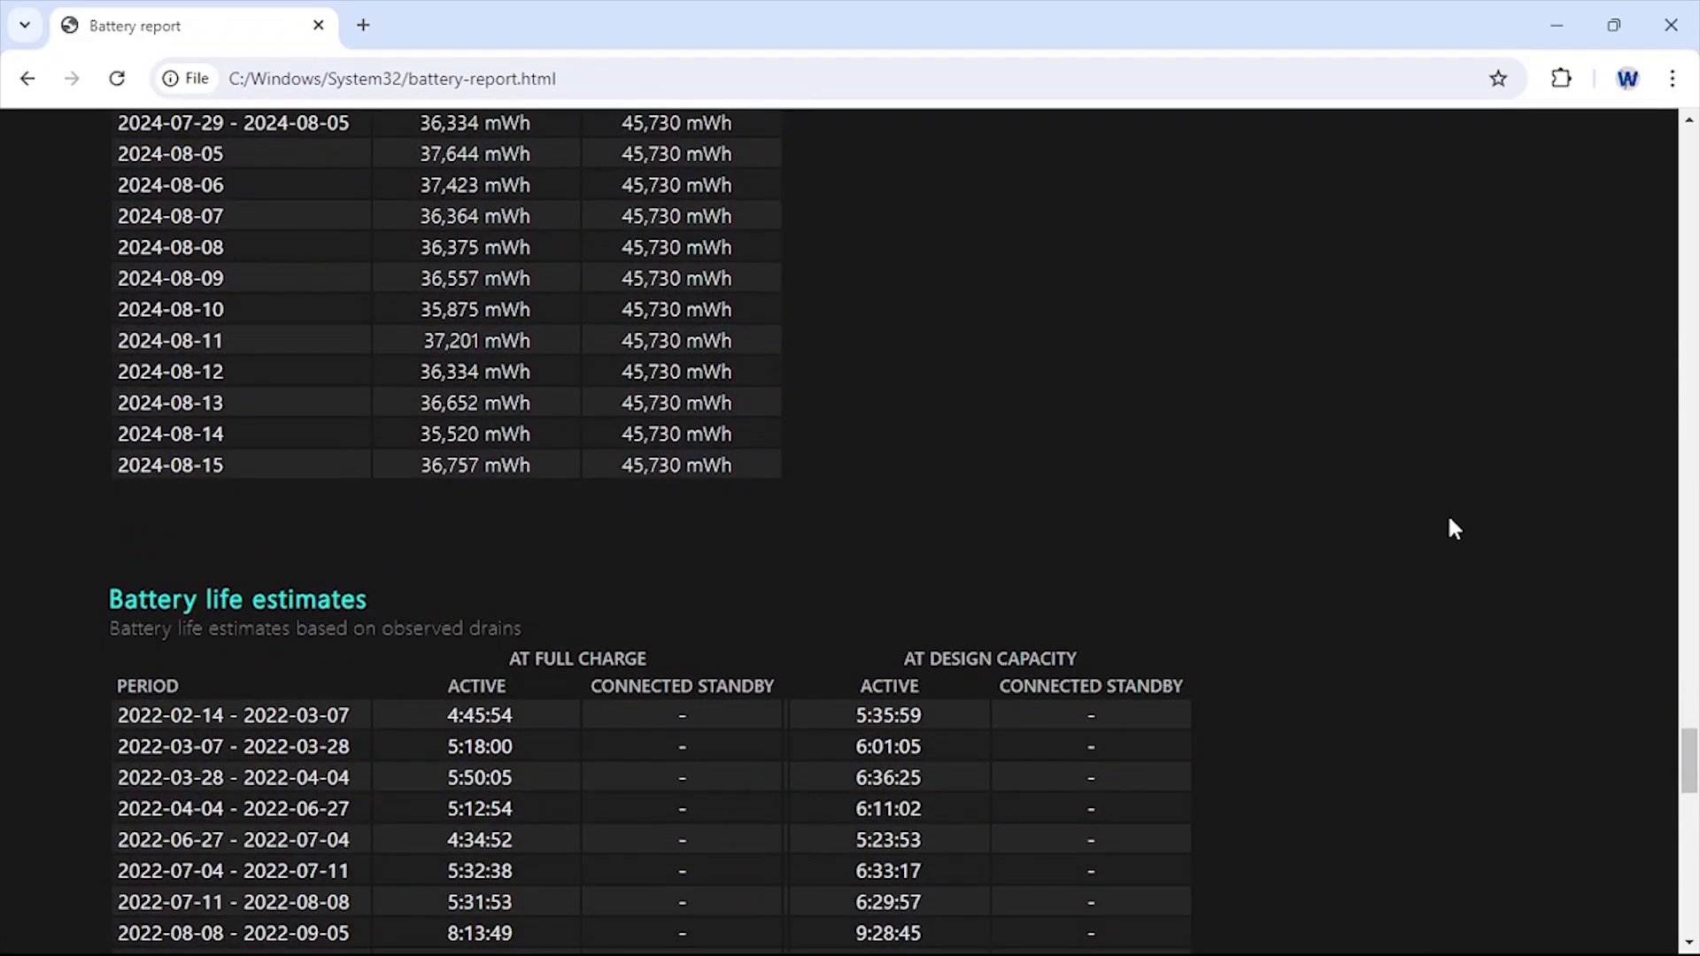
pyautogui.scroll(4, 1455, 529)
pyautogui.scroll(-3, 1452, 526)
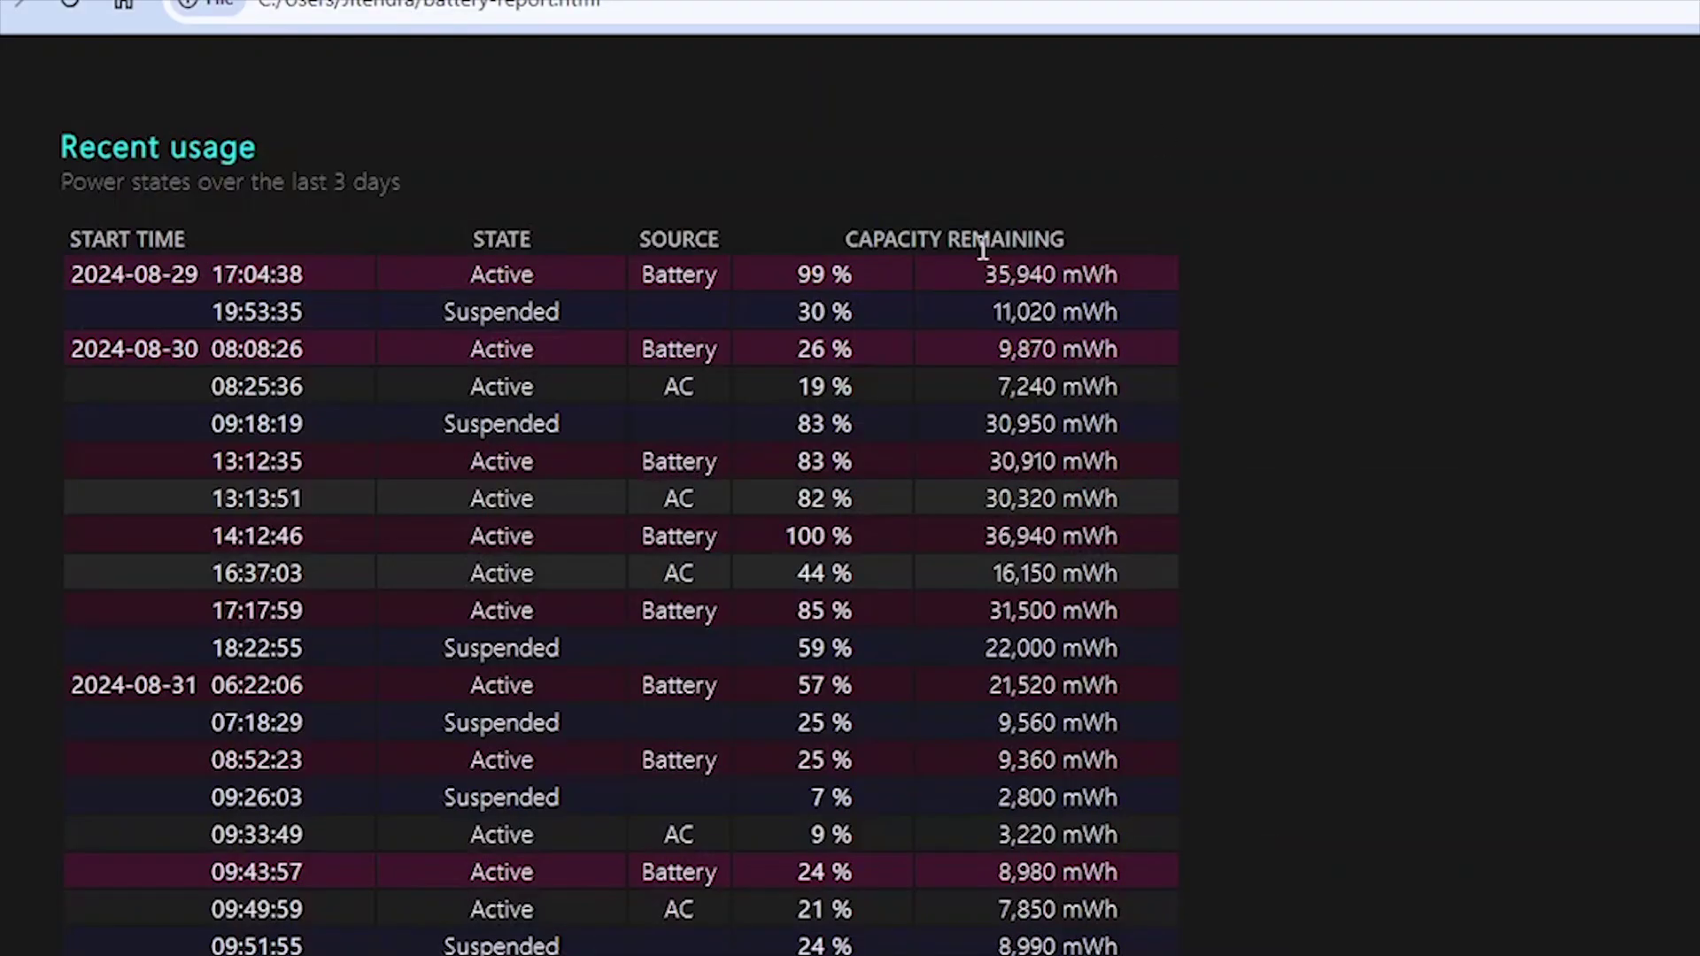
# - Examine the recent power states and the three-day battery drain chart in the report from the user folder
pyautogui.scroll(-2, 1659, 343)
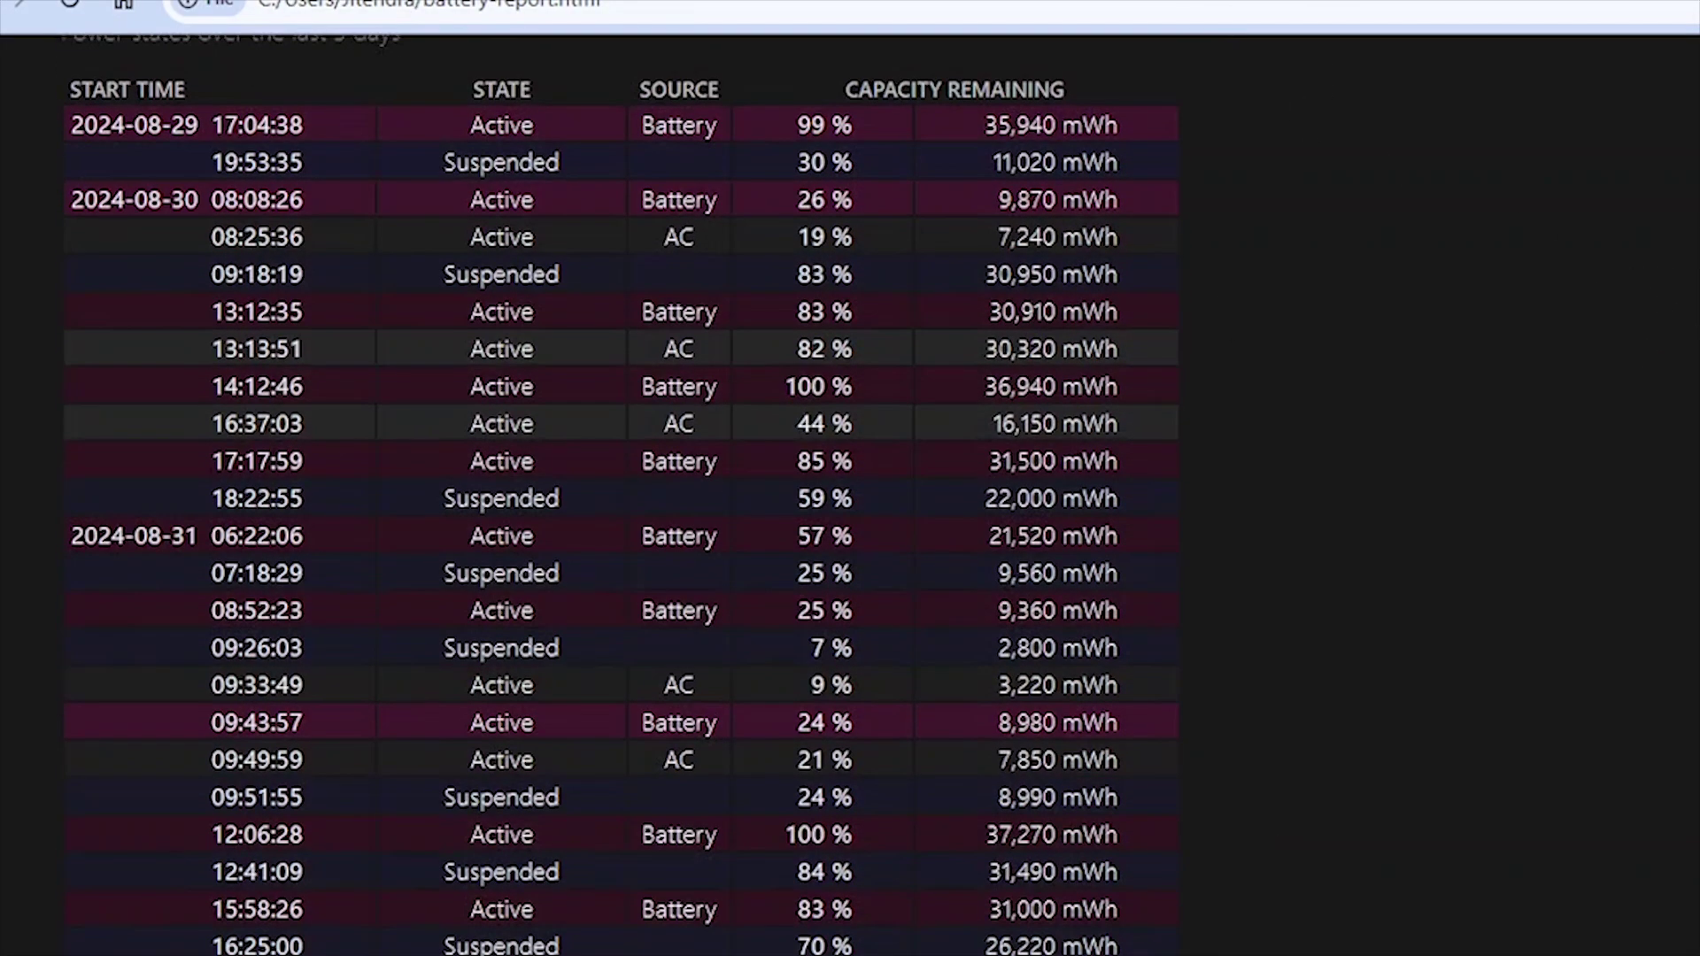
pyautogui.scroll(1, 620, 496)
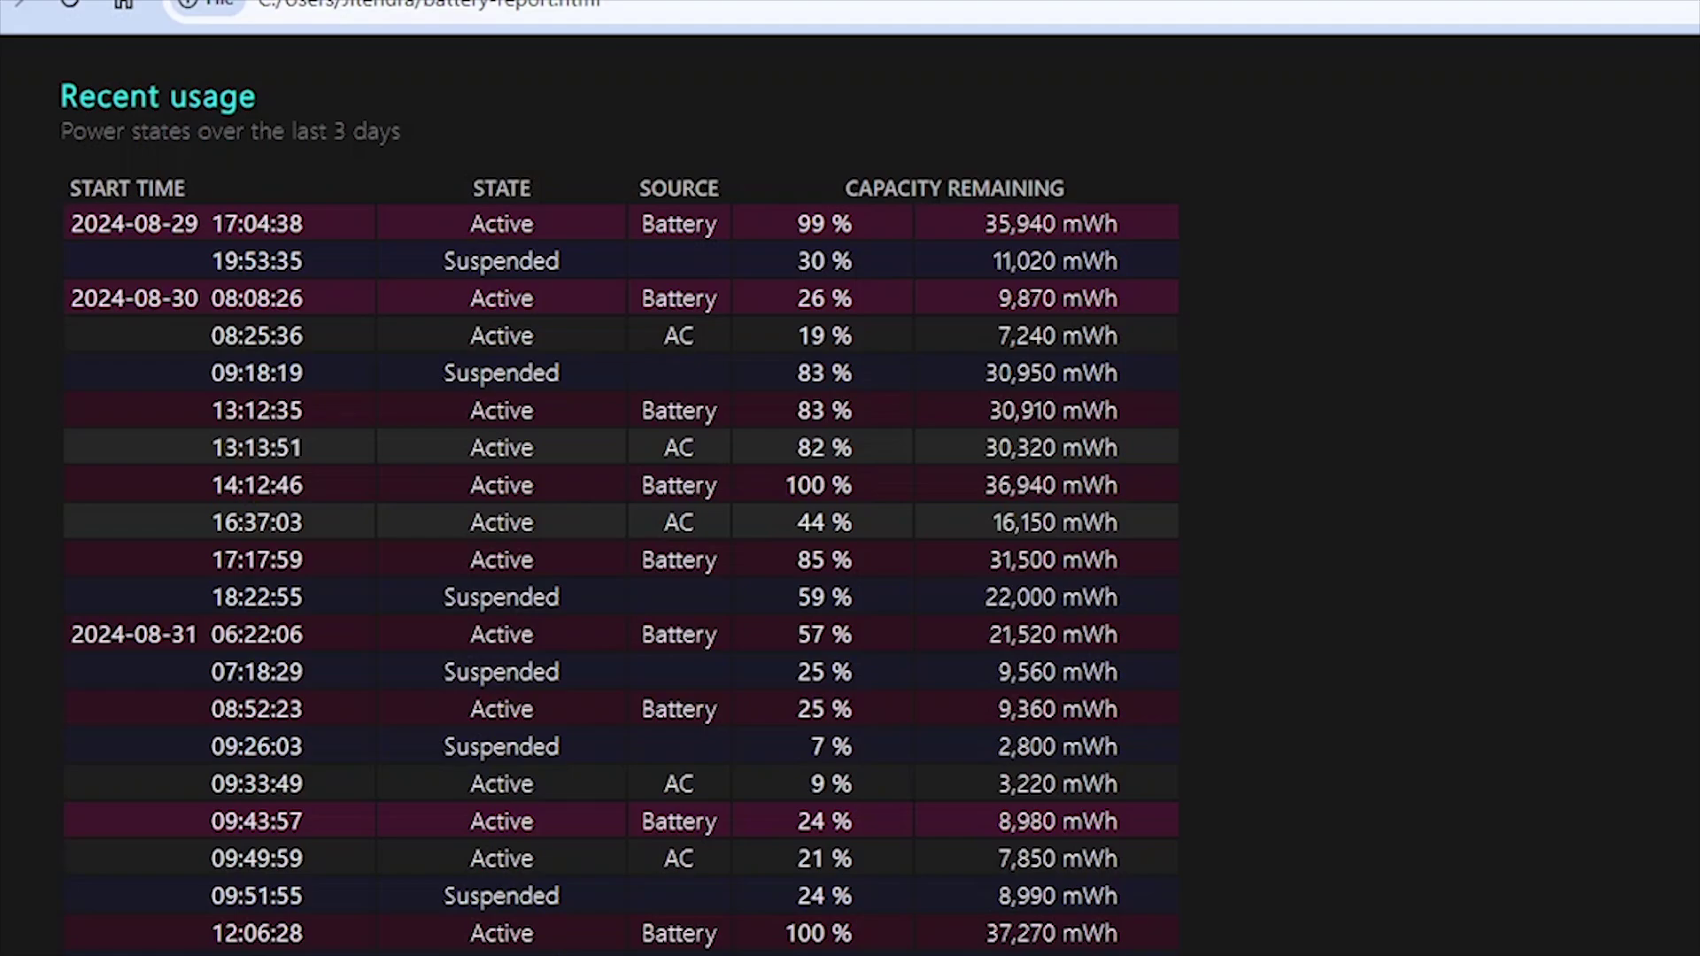
pyautogui.scroll(-2, 620, 496)
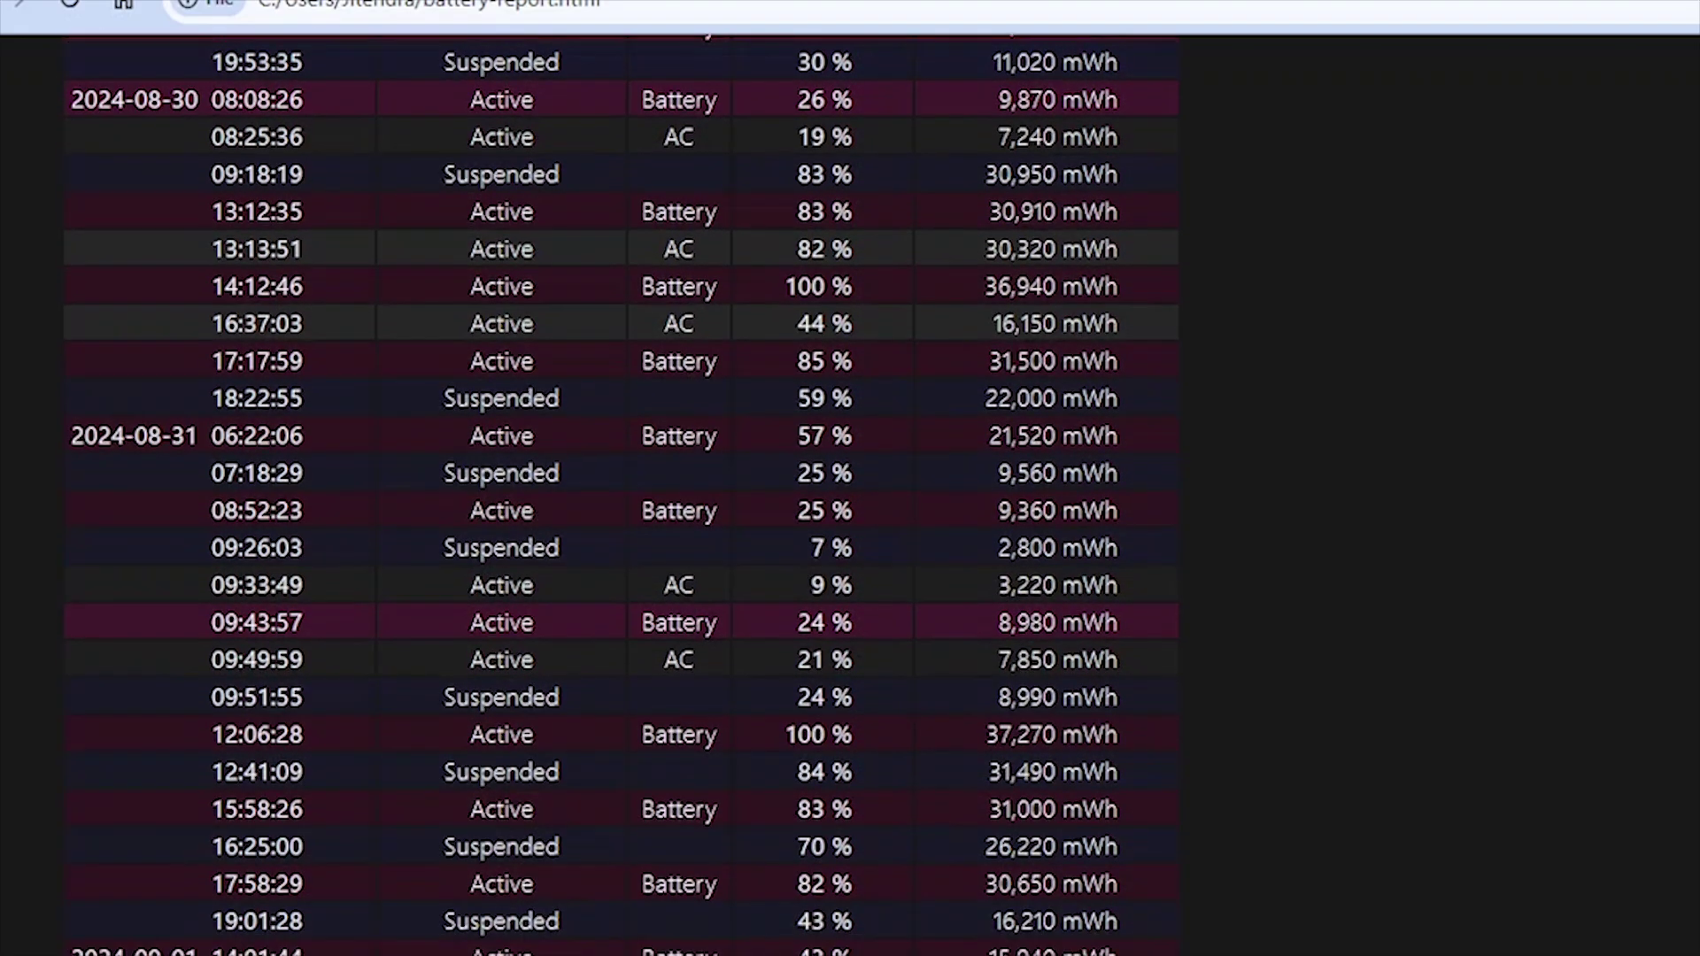
pyautogui.scroll(-6, 1650, 383)
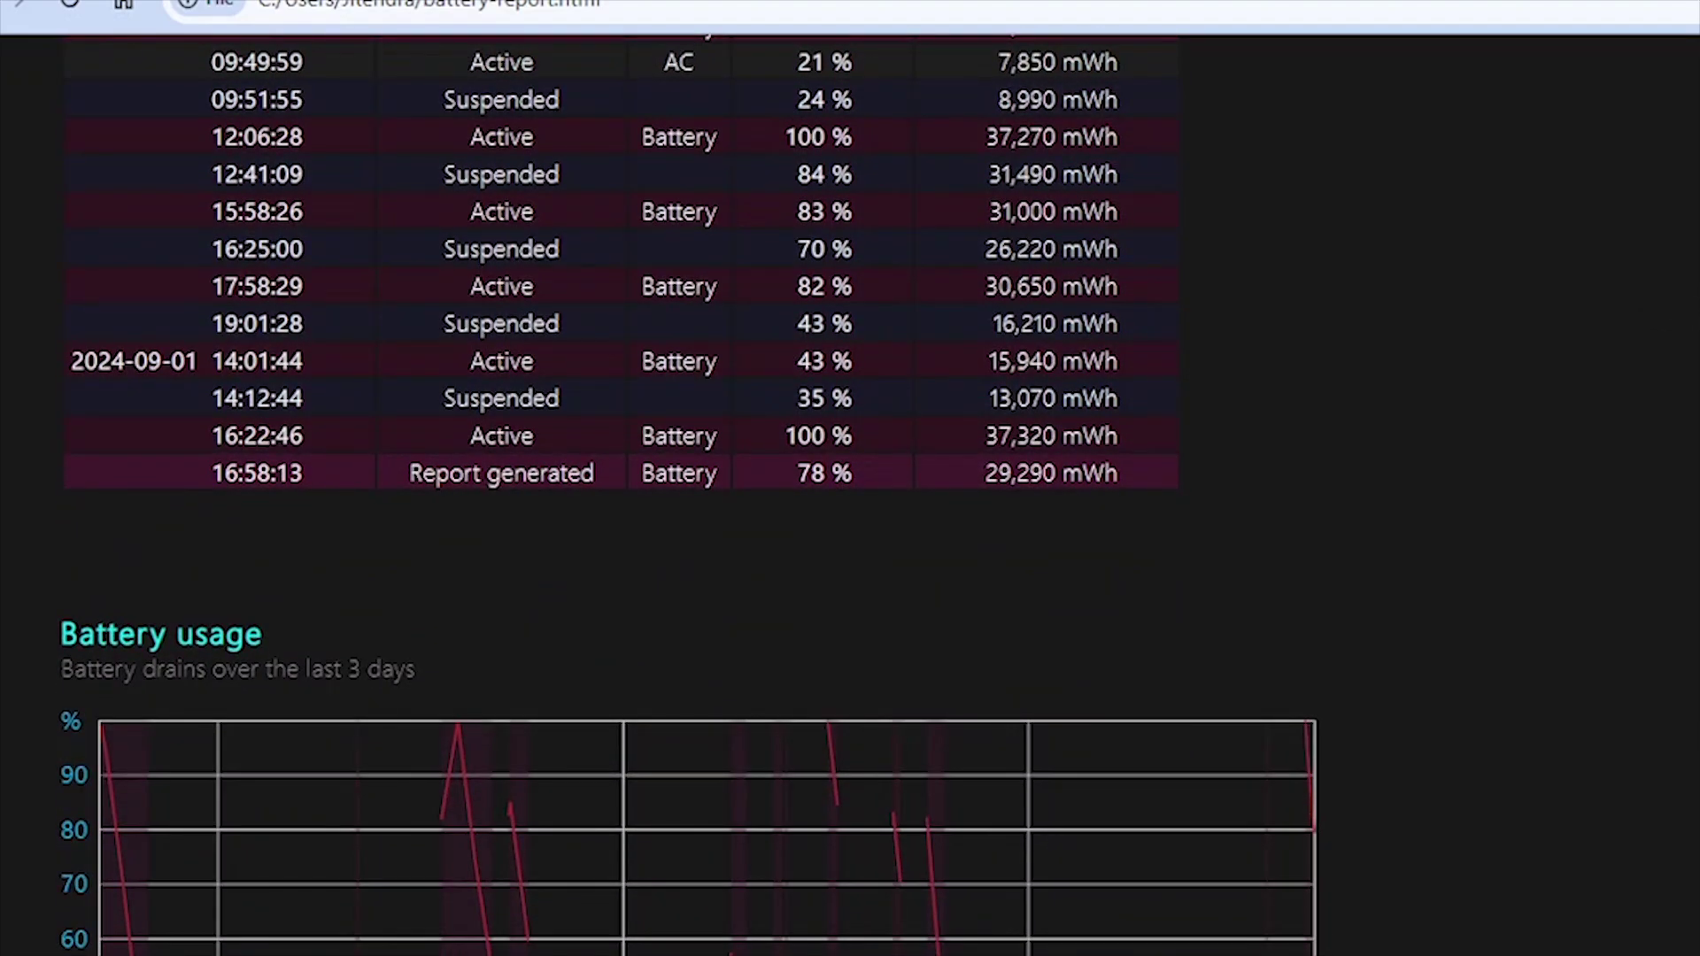
pyautogui.scroll(-5, 691, 496)
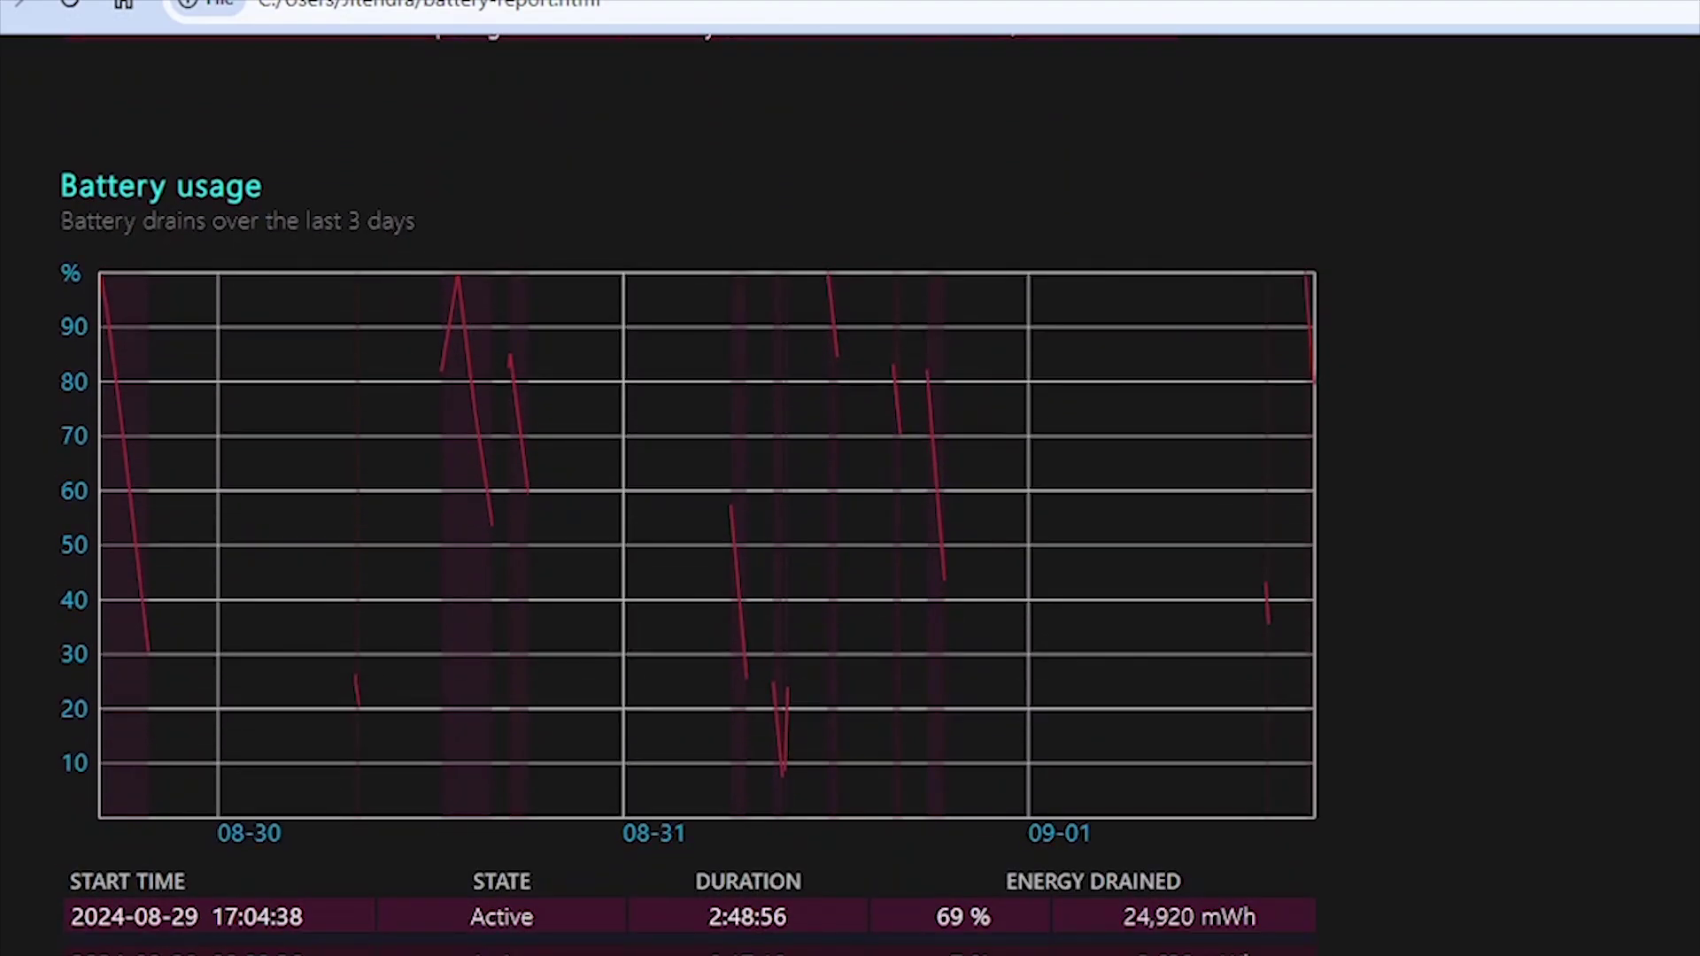
pyautogui.scroll(-2, 690, 496)
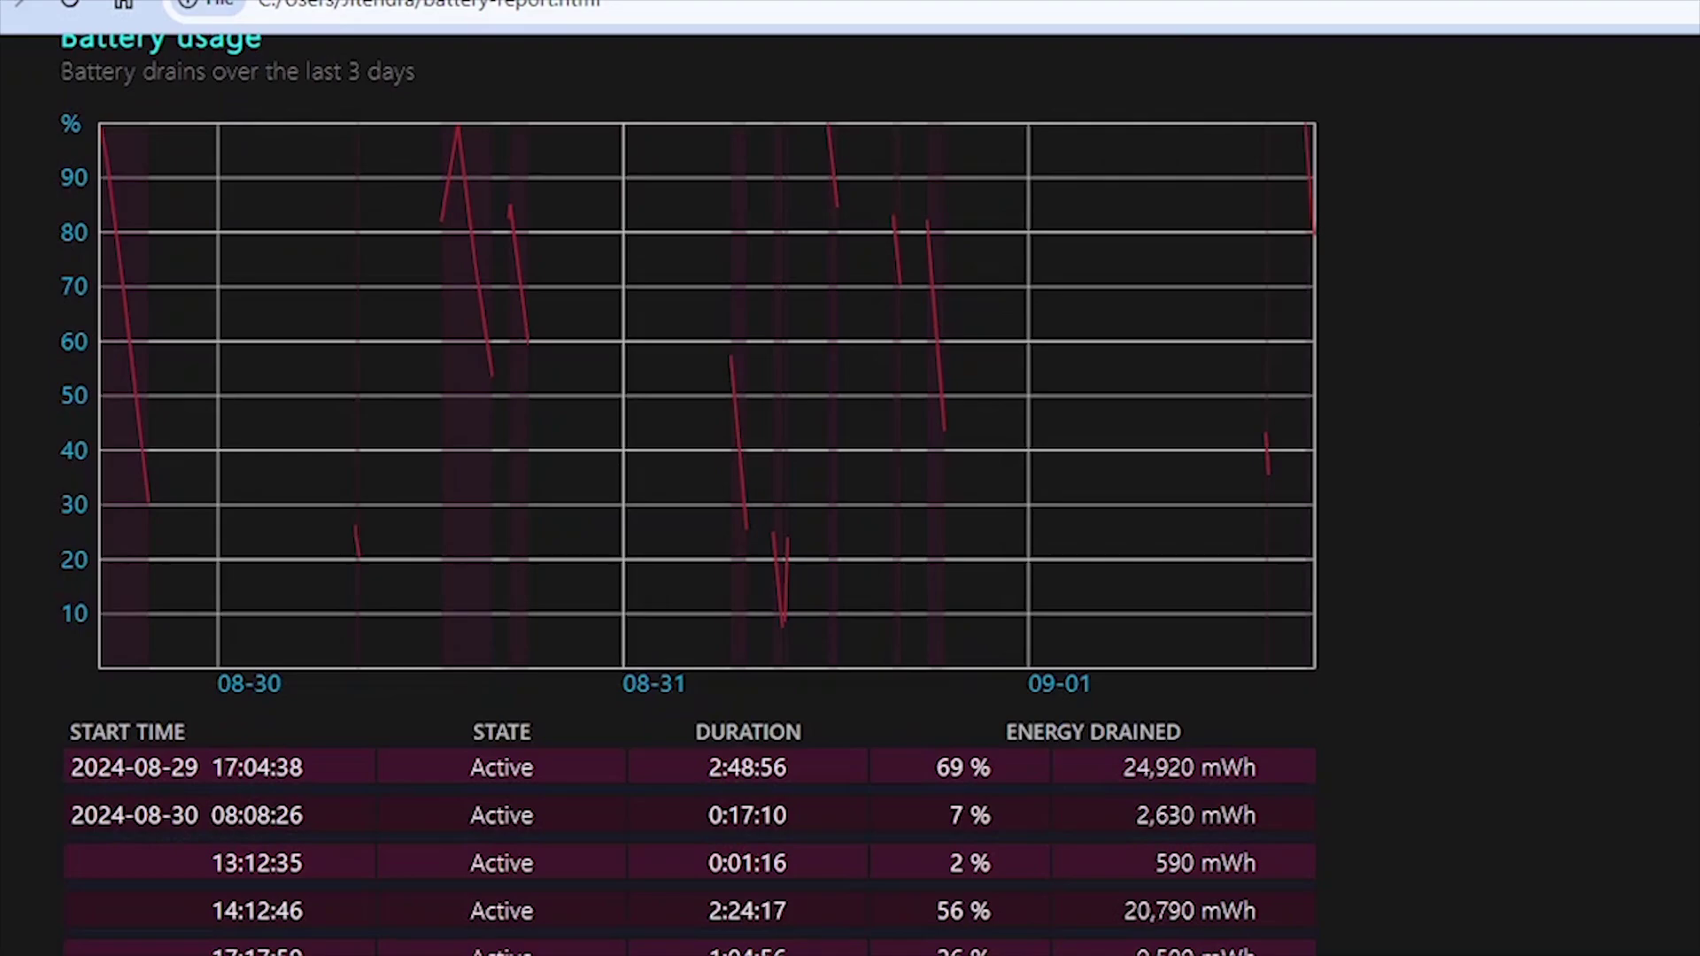
pyautogui.scroll(2, 1518, 516)
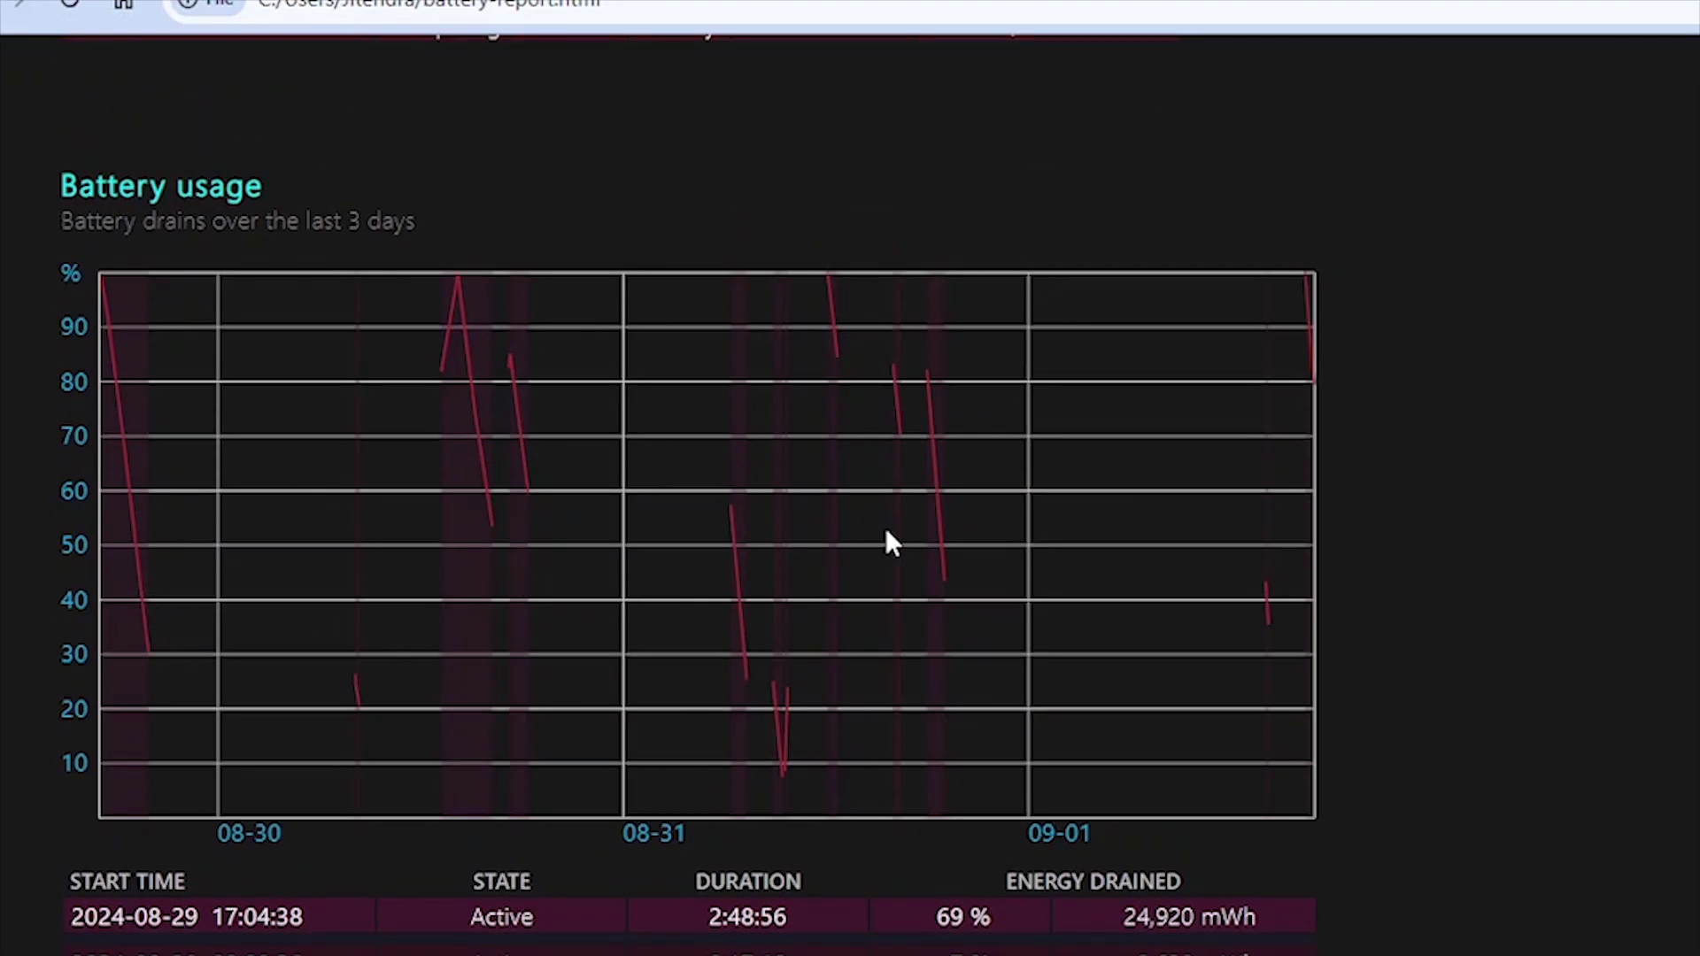
pyautogui.scroll(-8, 1693, 554)
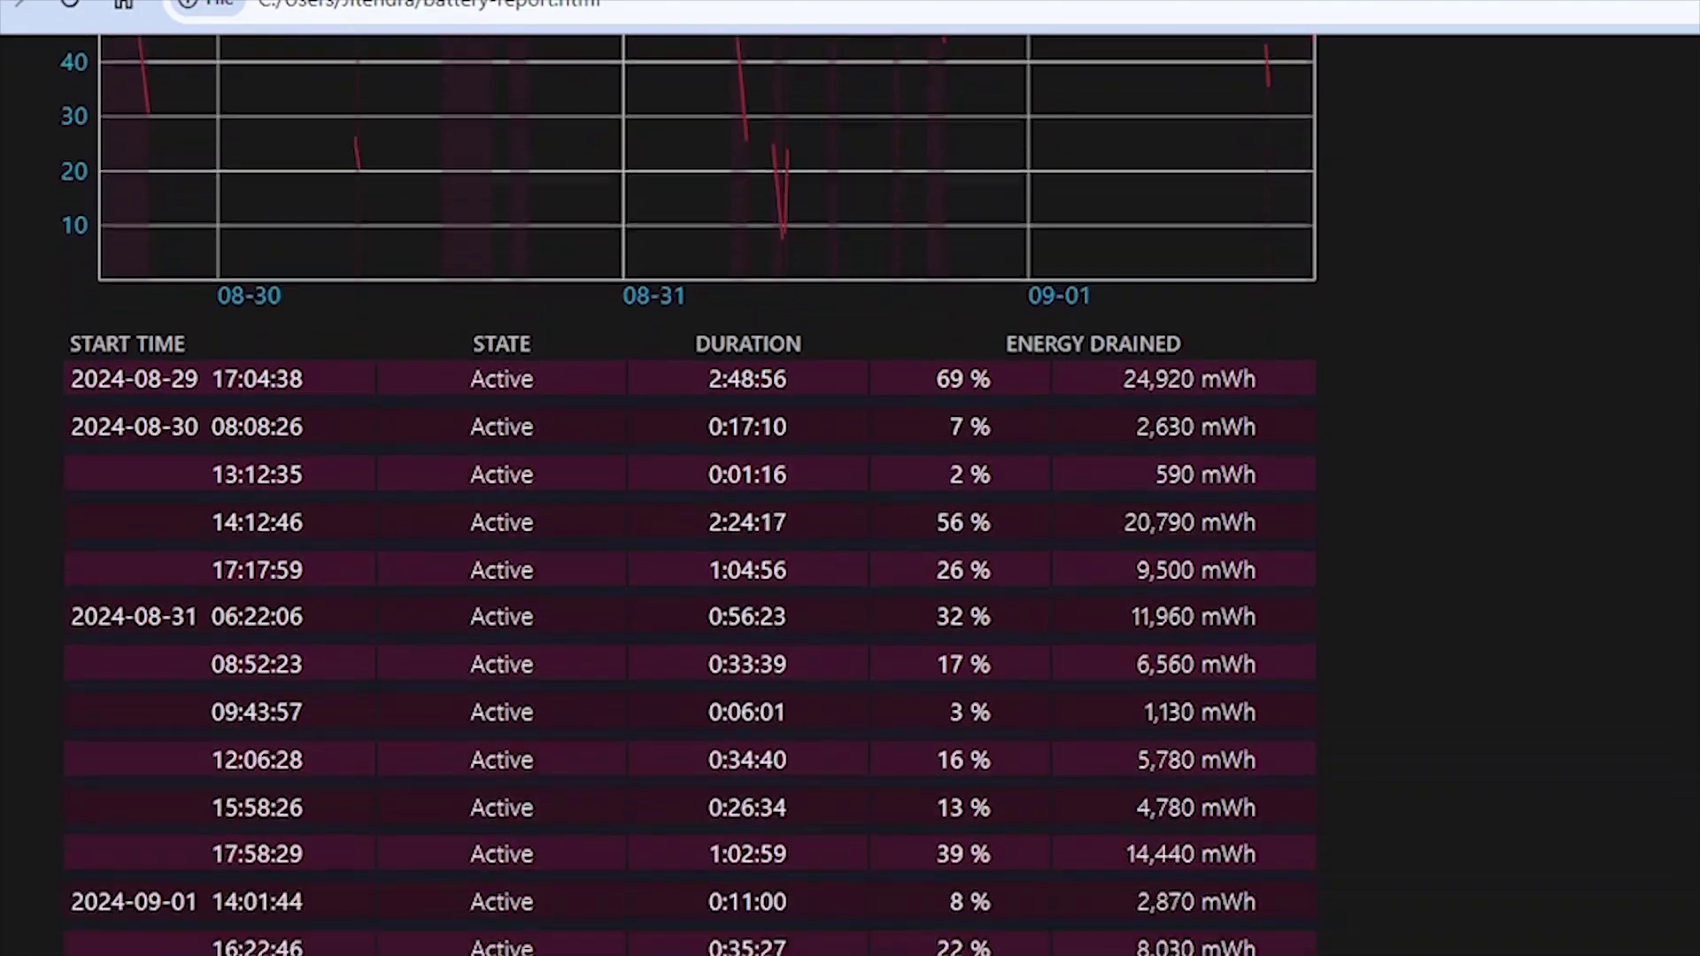
# - Look through the remaining battery drains and the usage history table by period
pyautogui.scroll(-5, 1694, 554)
pyautogui.scroll(-12, 1693, 553)
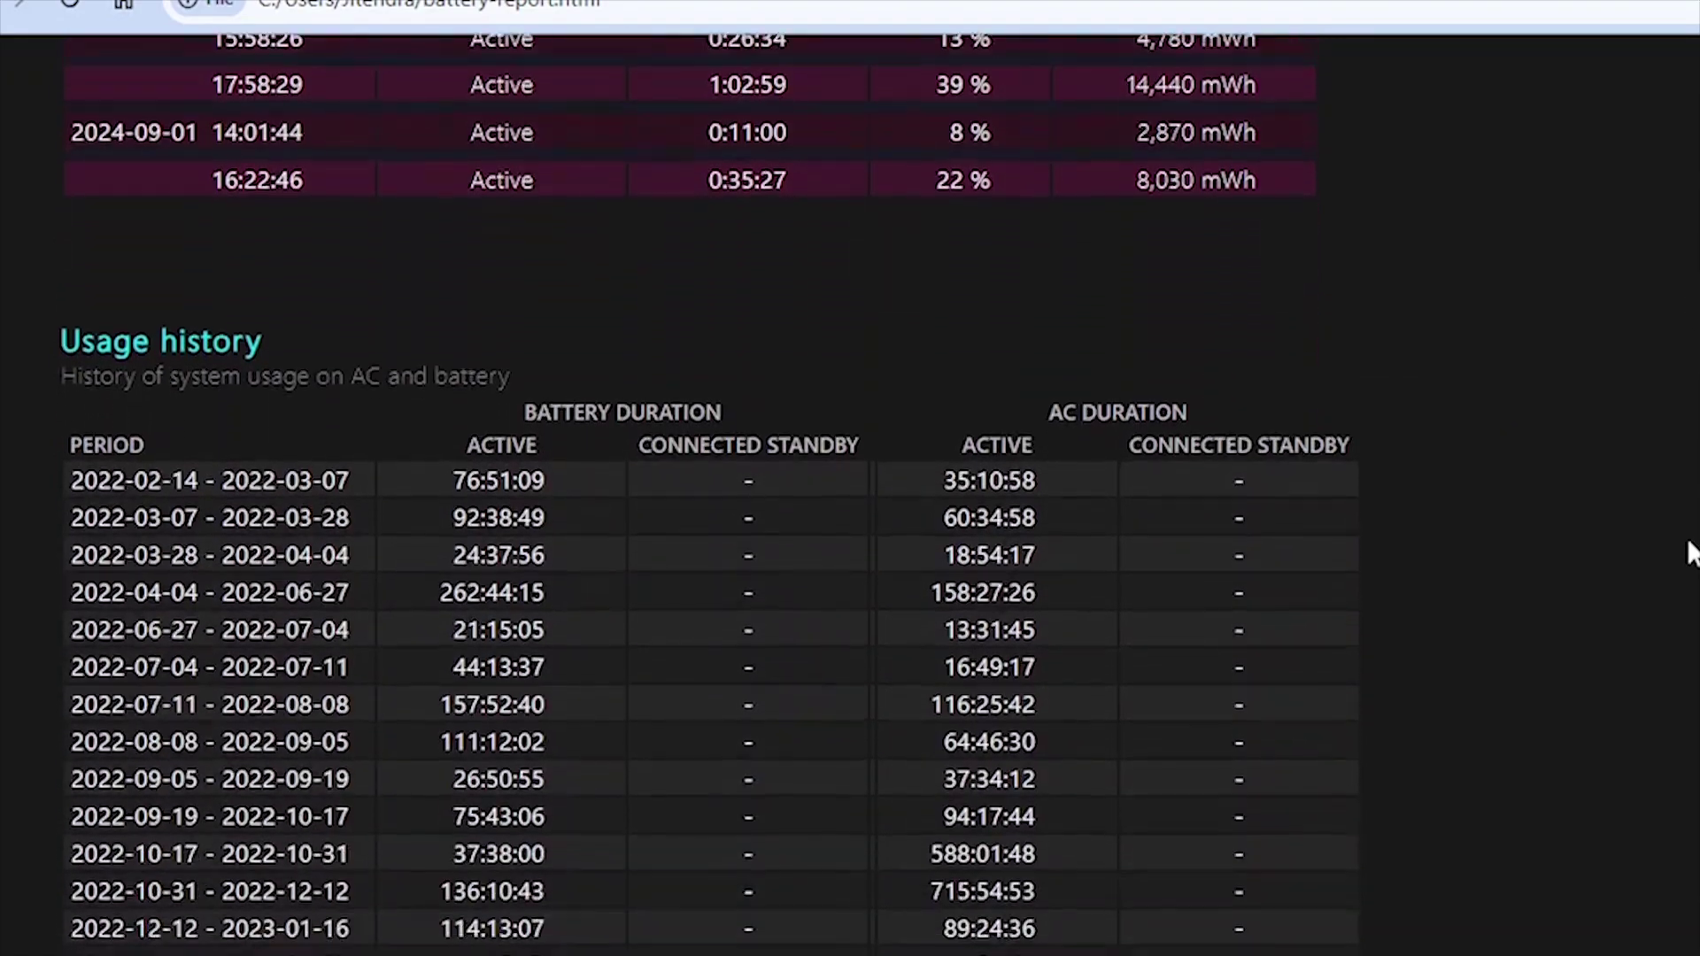
pyautogui.scroll(-10, 1693, 554)
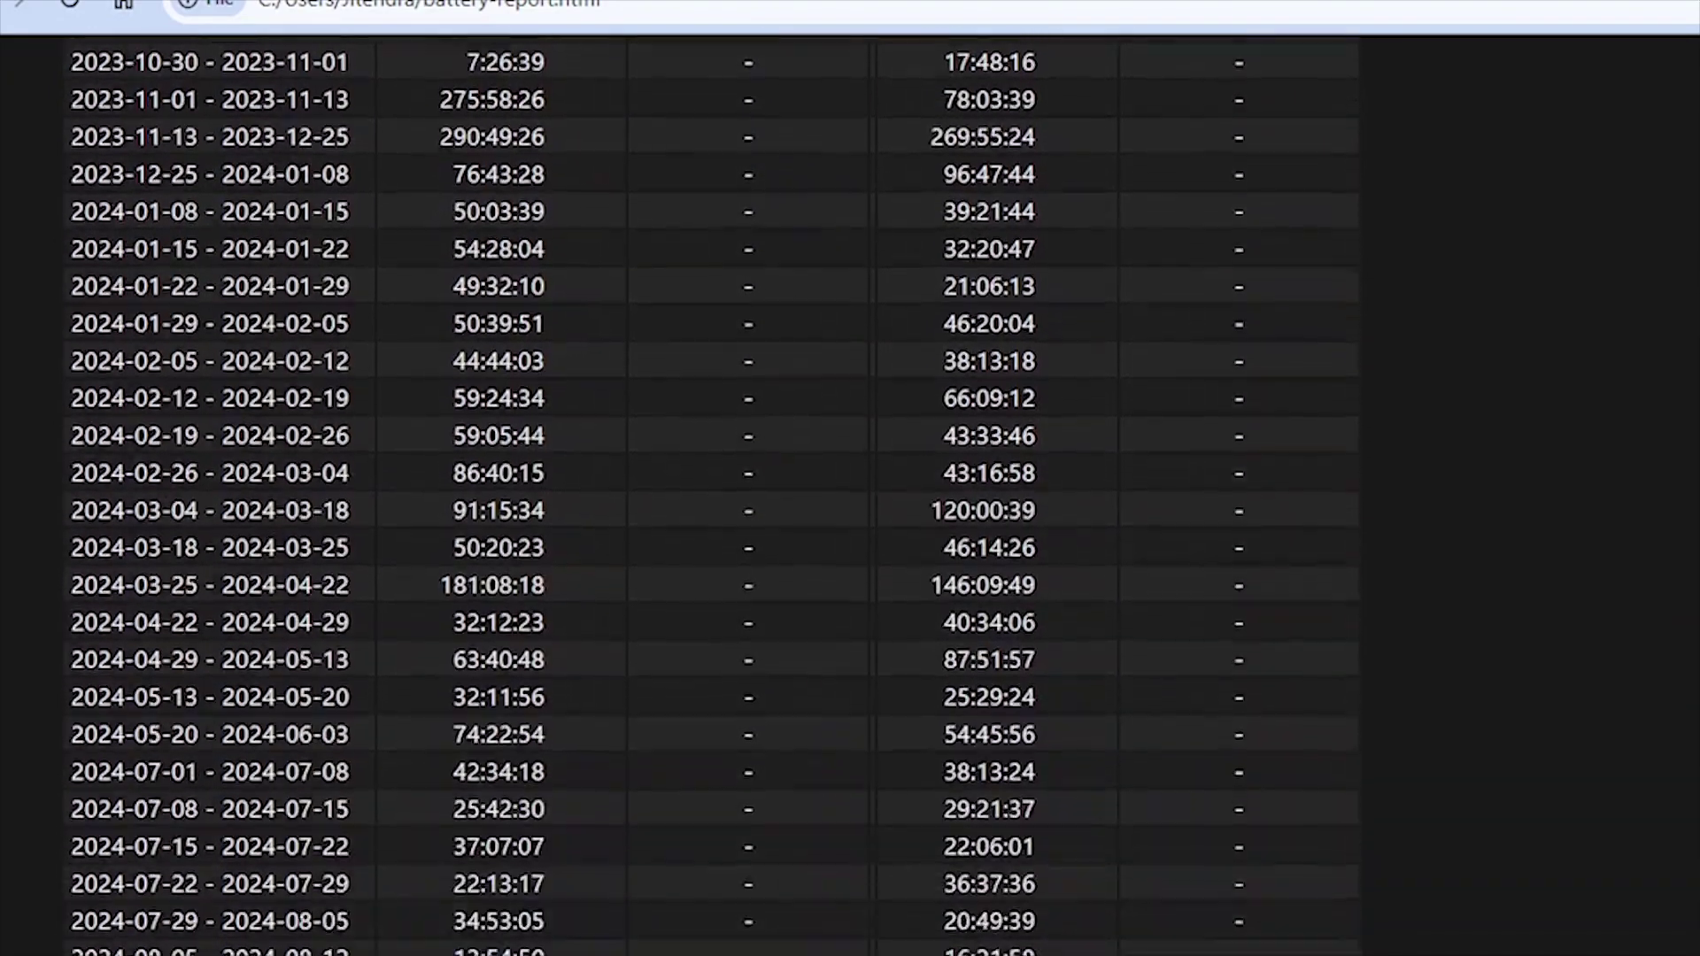
pyautogui.scroll(-7, 1693, 554)
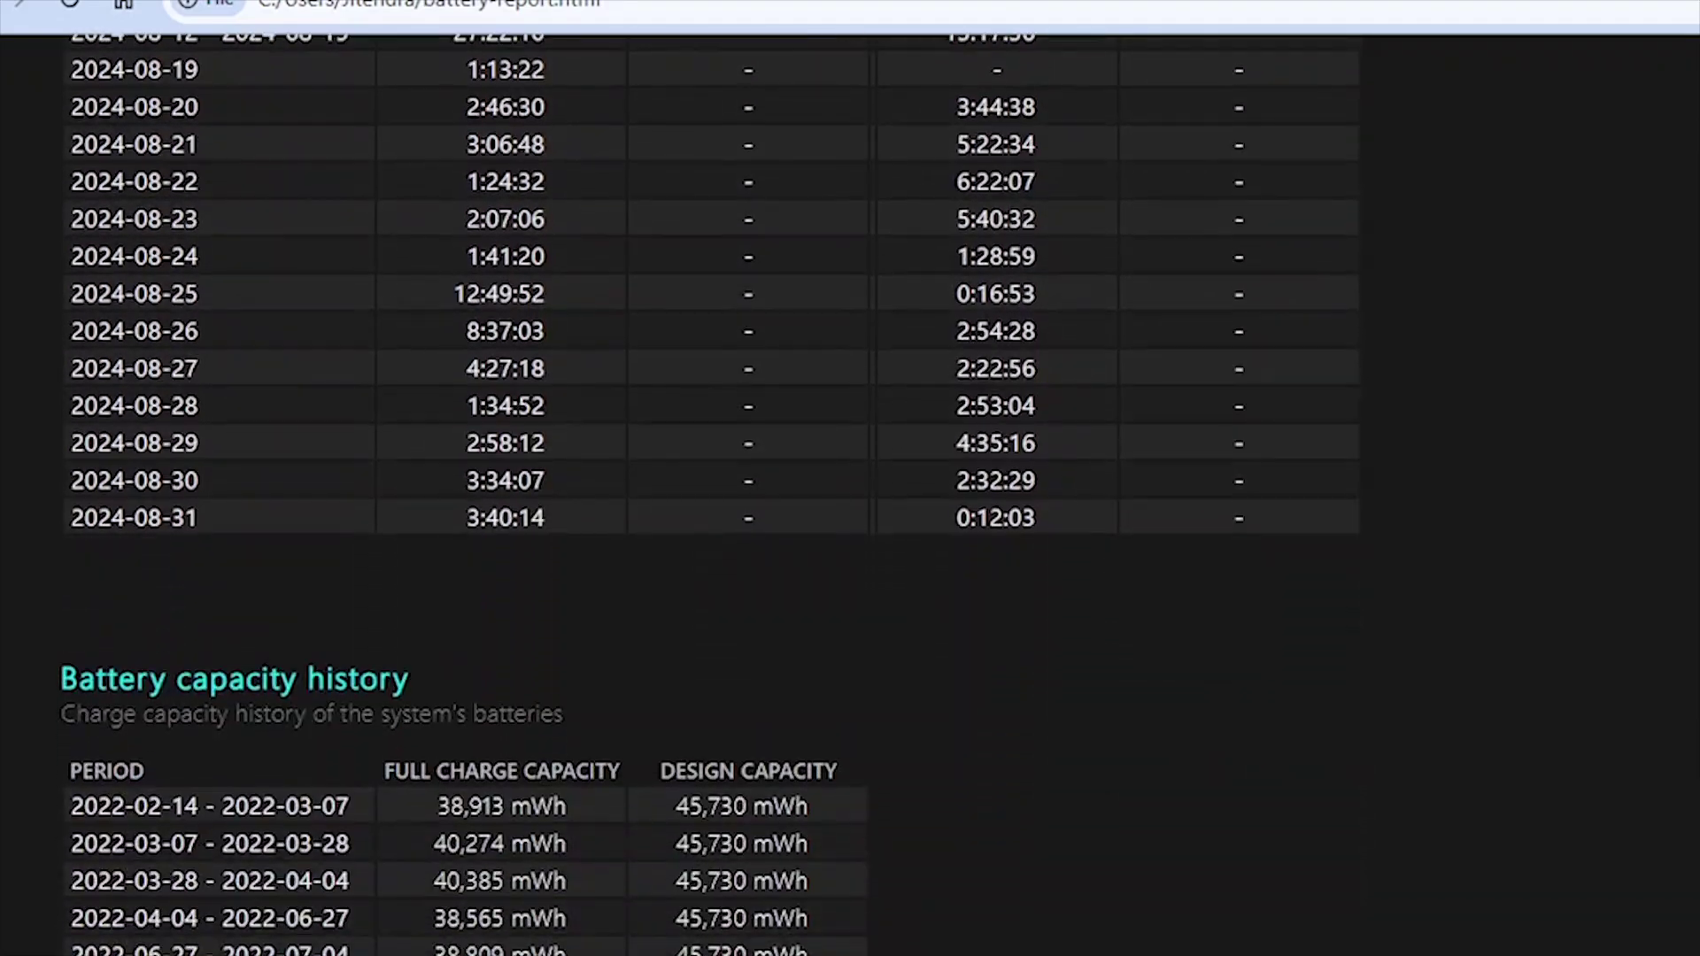
# - Compare full charge with design capacity in the capacity history, and examine the battery life estimates
pyautogui.scroll(-10, 1417, 567)
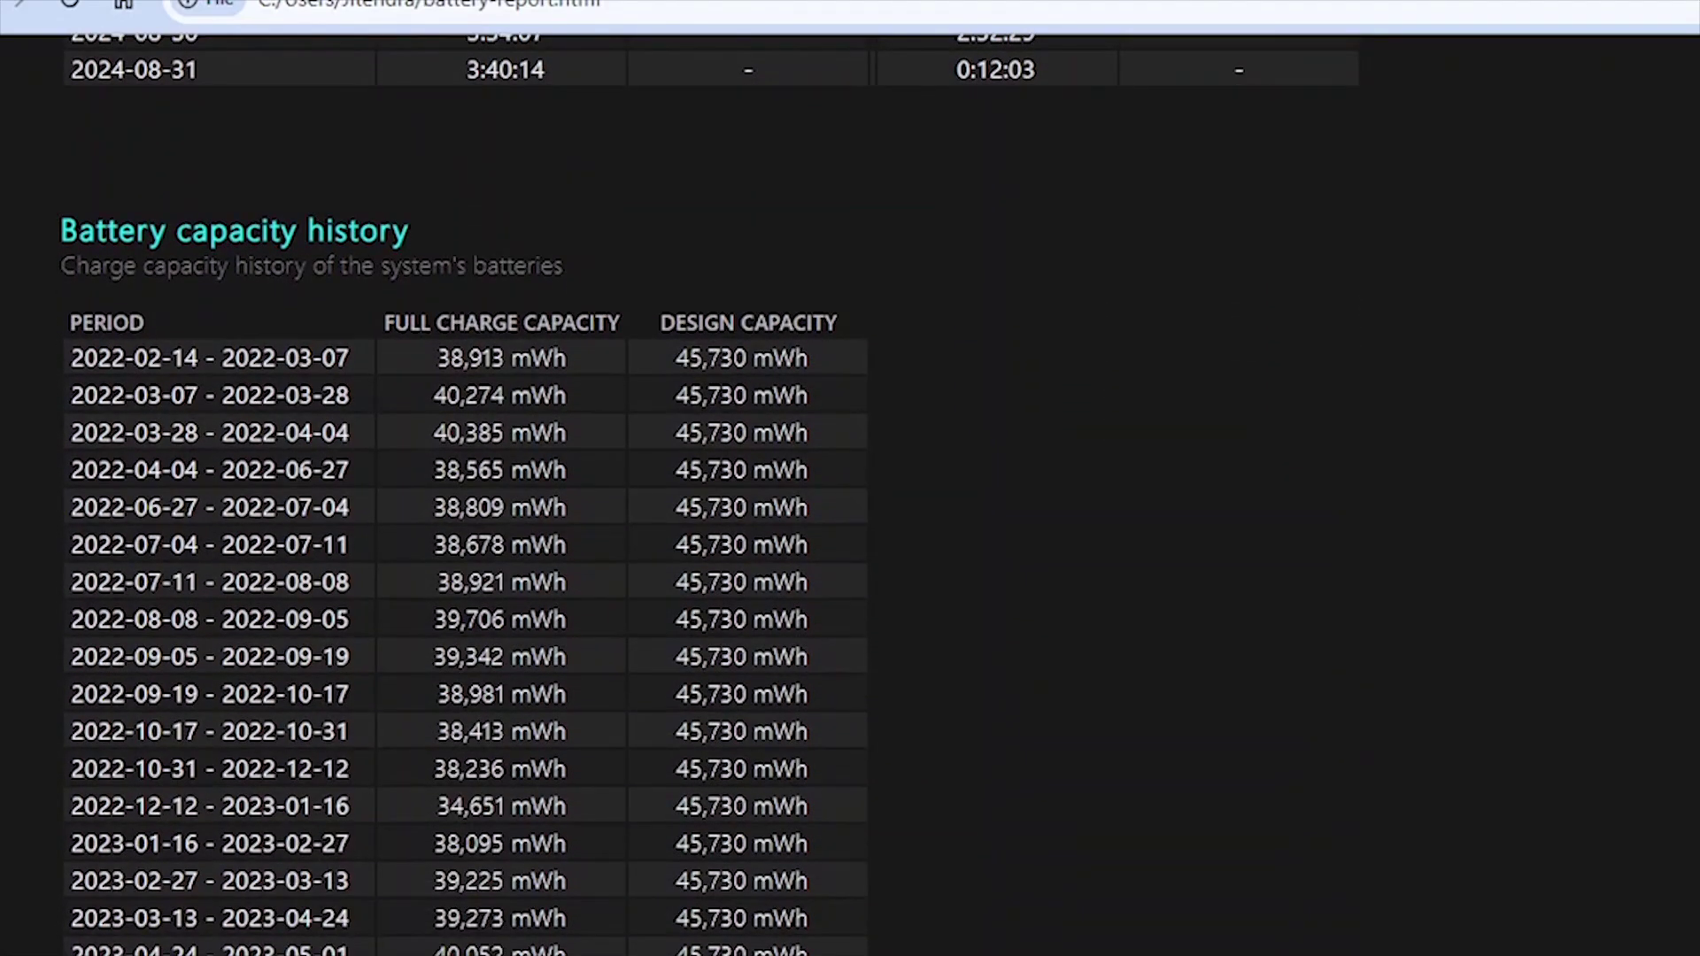
pyautogui.scroll(-19, 1419, 568)
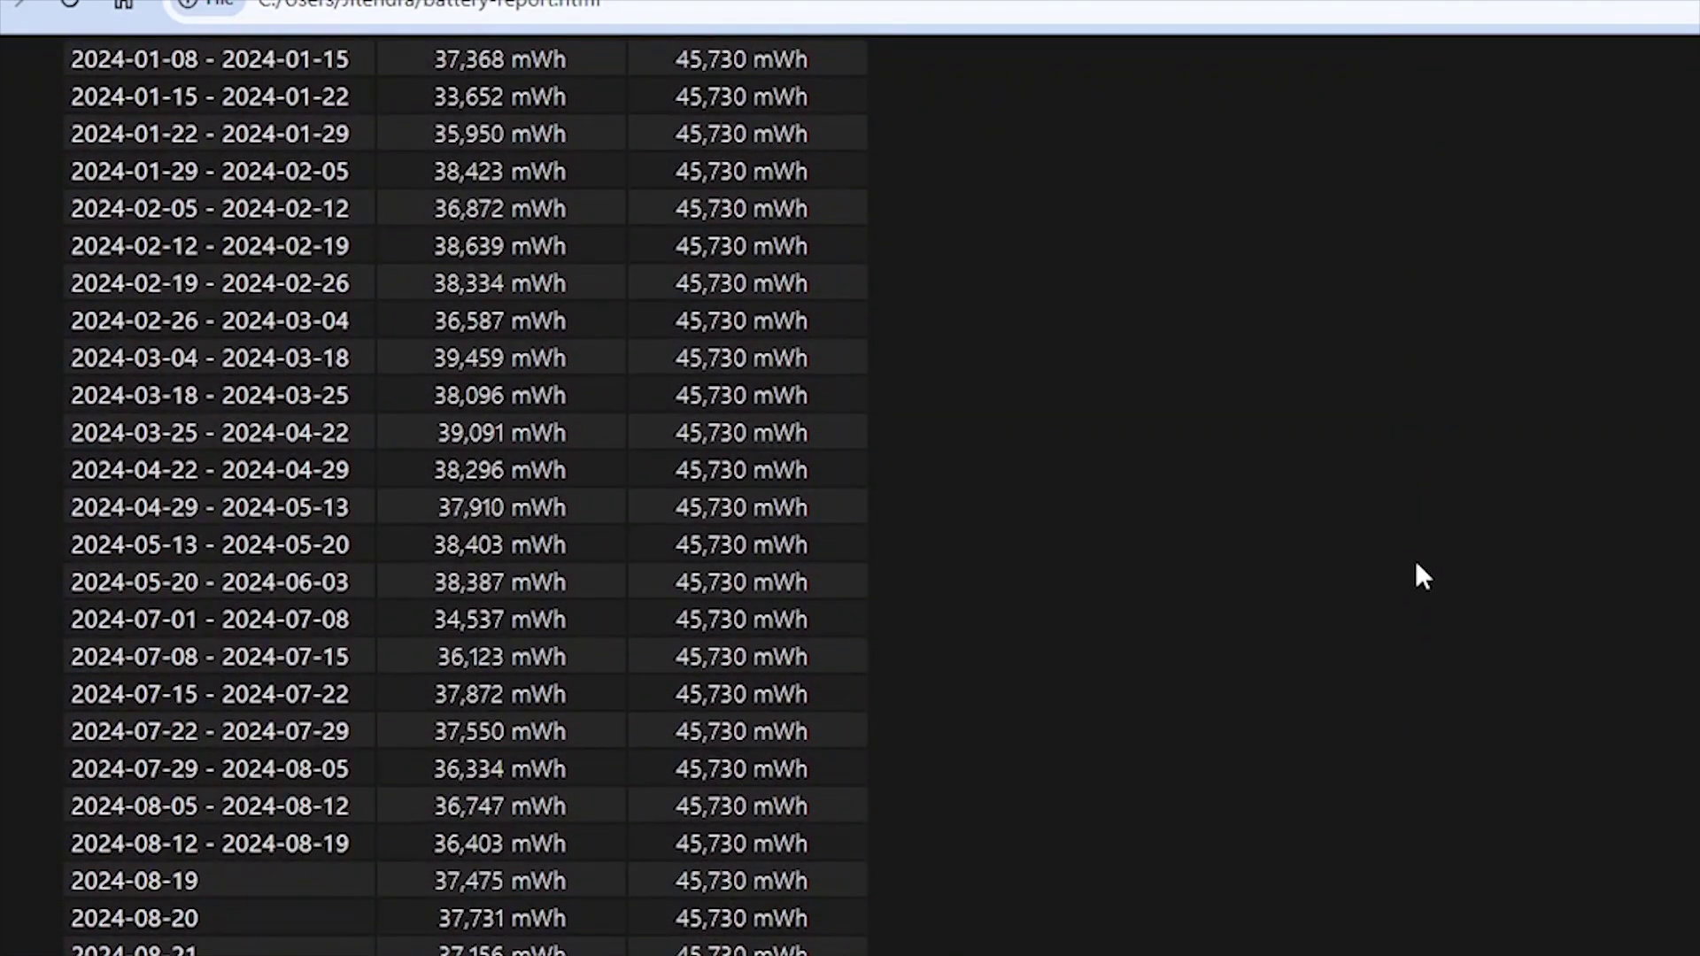
pyautogui.scroll(-5, 1415, 566)
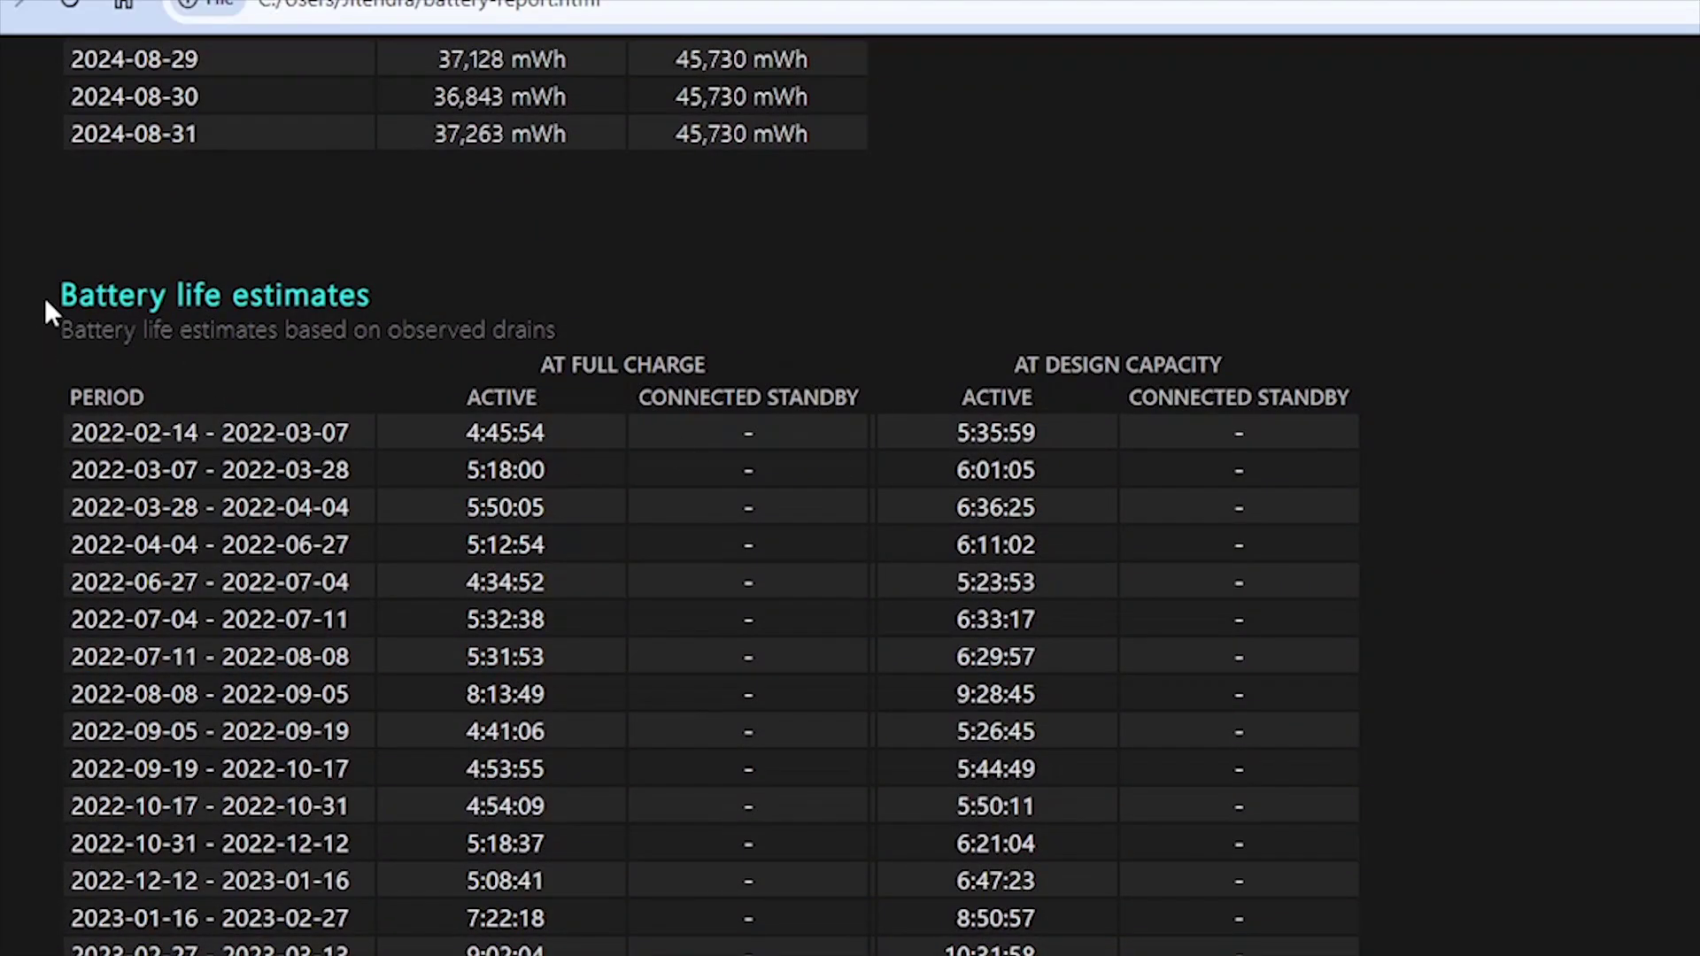
pyautogui.moveTo(49, 298); pyautogui.dragTo(382, 303)
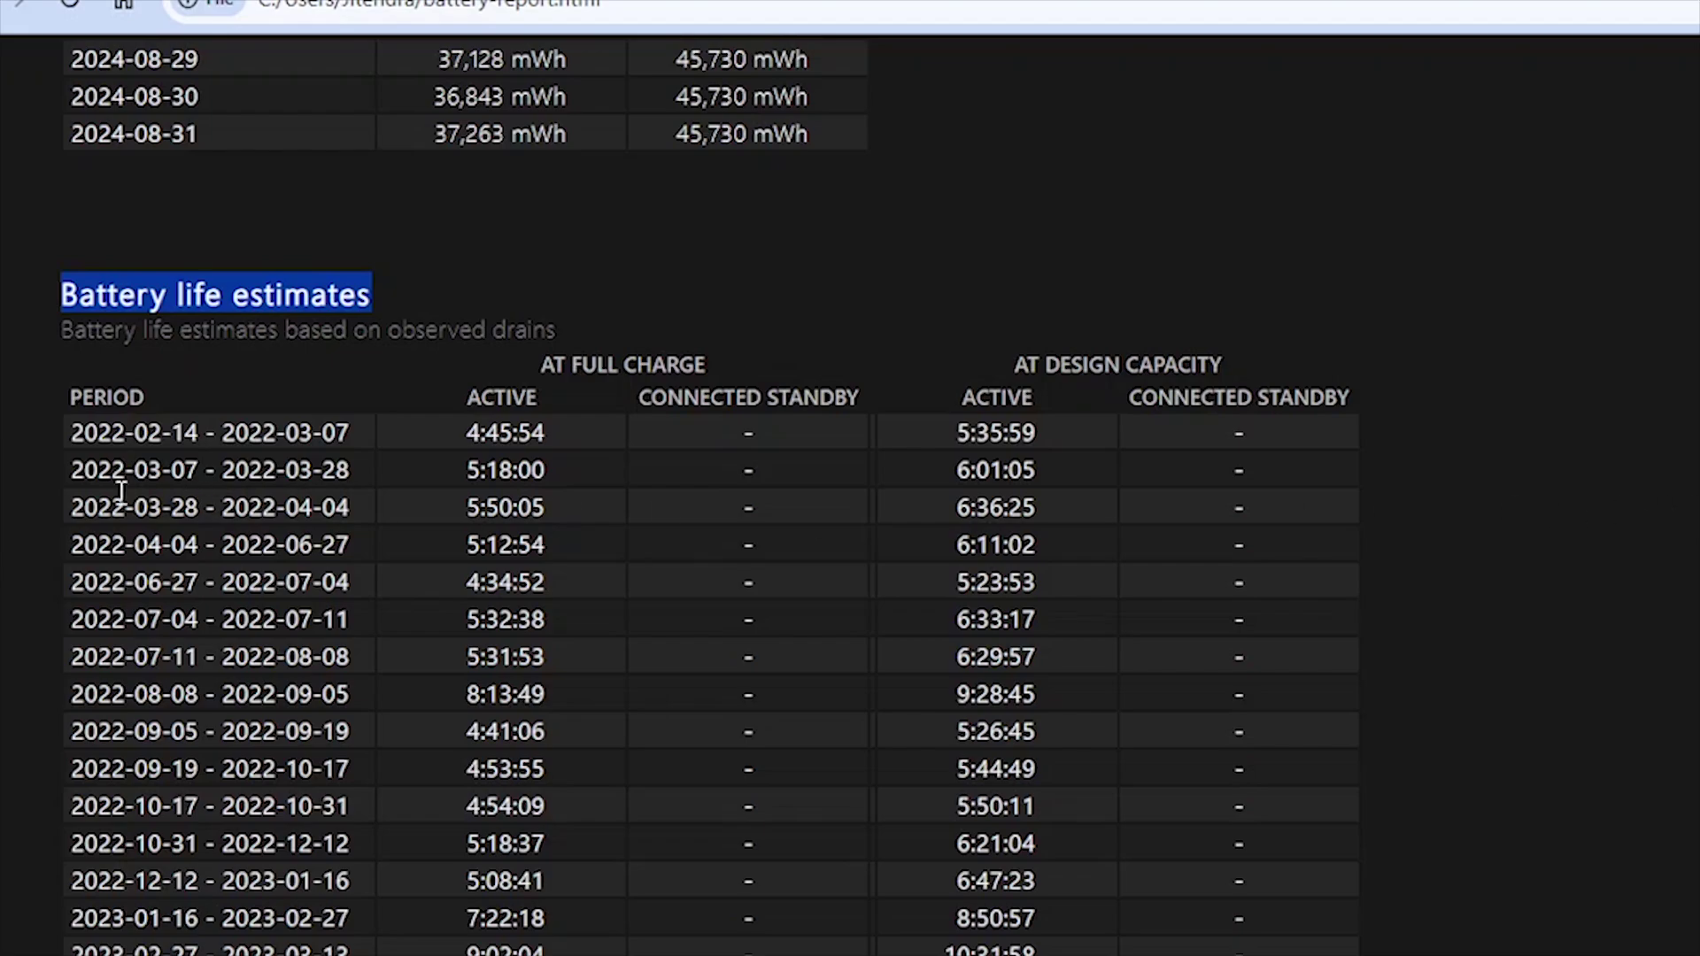
pyautogui.click(358, 432)
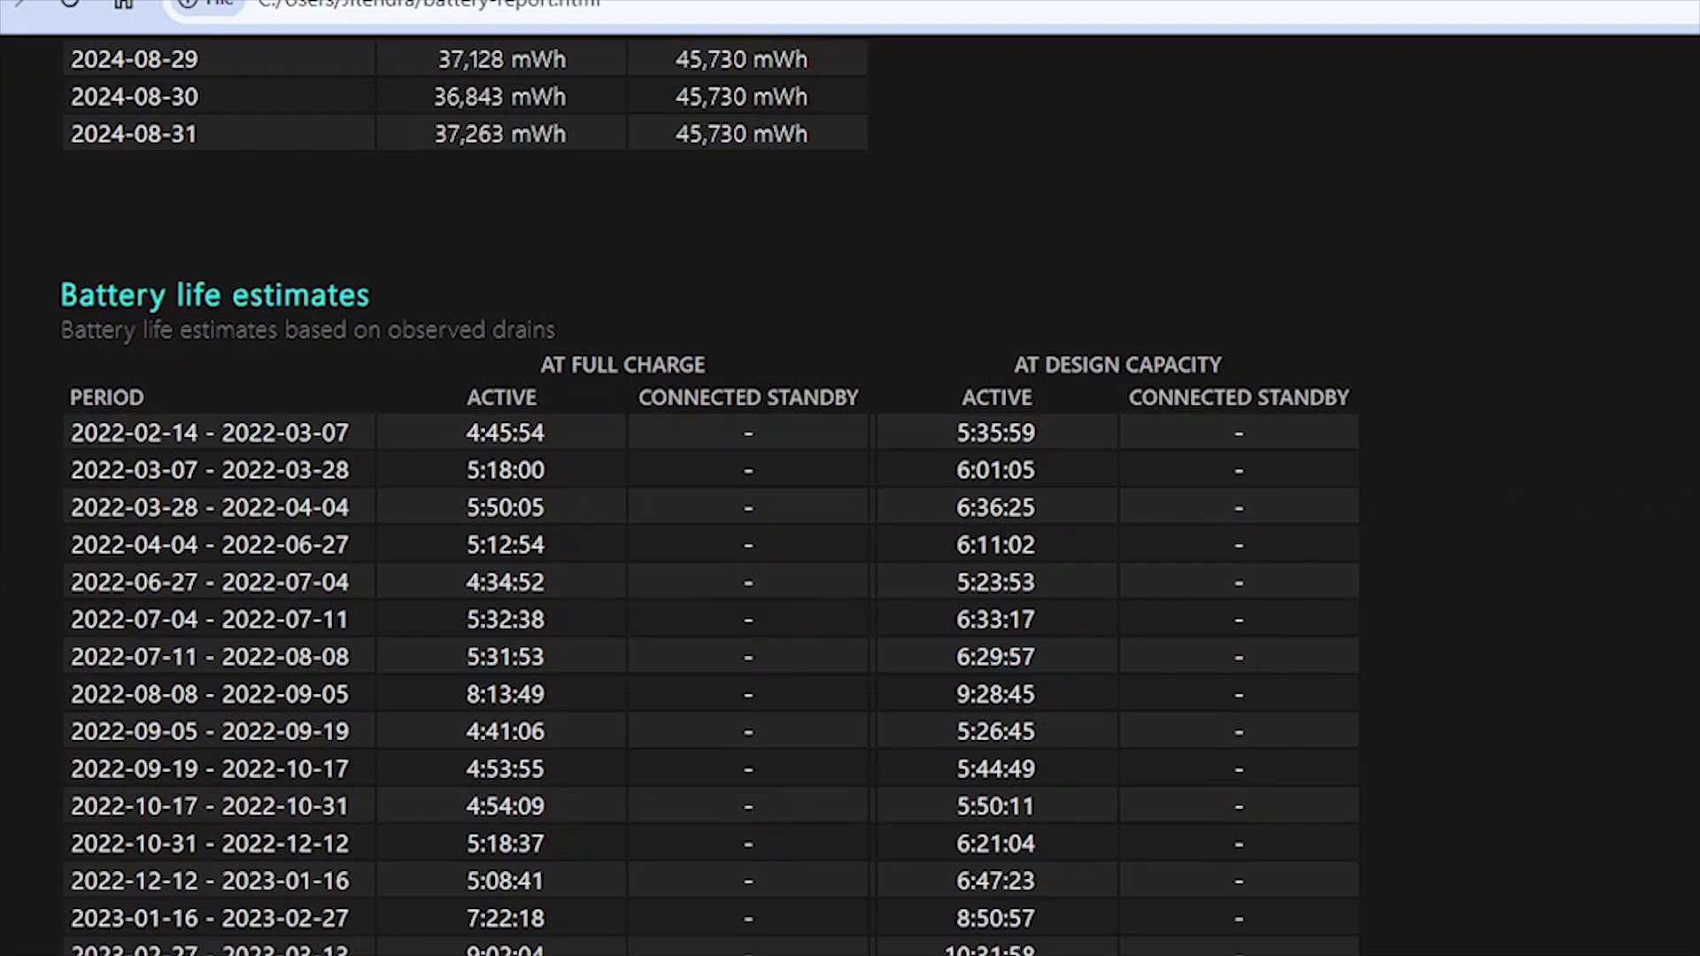
# - Review the remaining battery life estimates by period and highlight the estimate since OS install
pyautogui.scroll(-7, 359, 432)
pyautogui.scroll(-5, 712, 494)
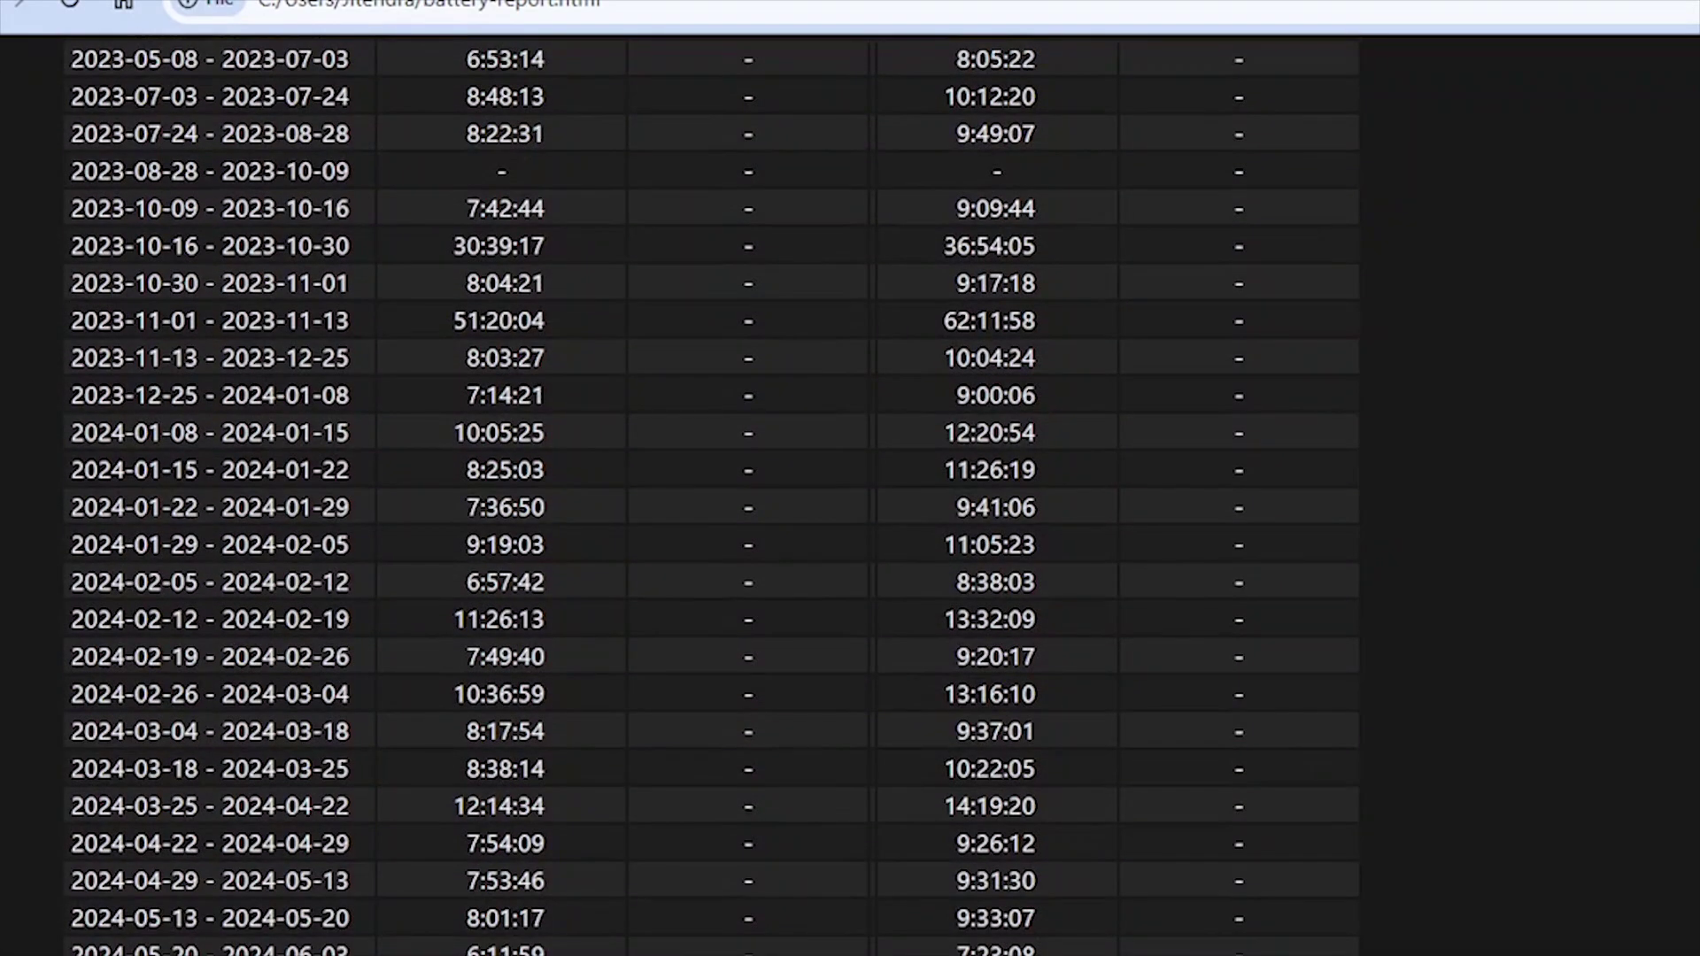
pyautogui.scroll(-11, 712, 494)
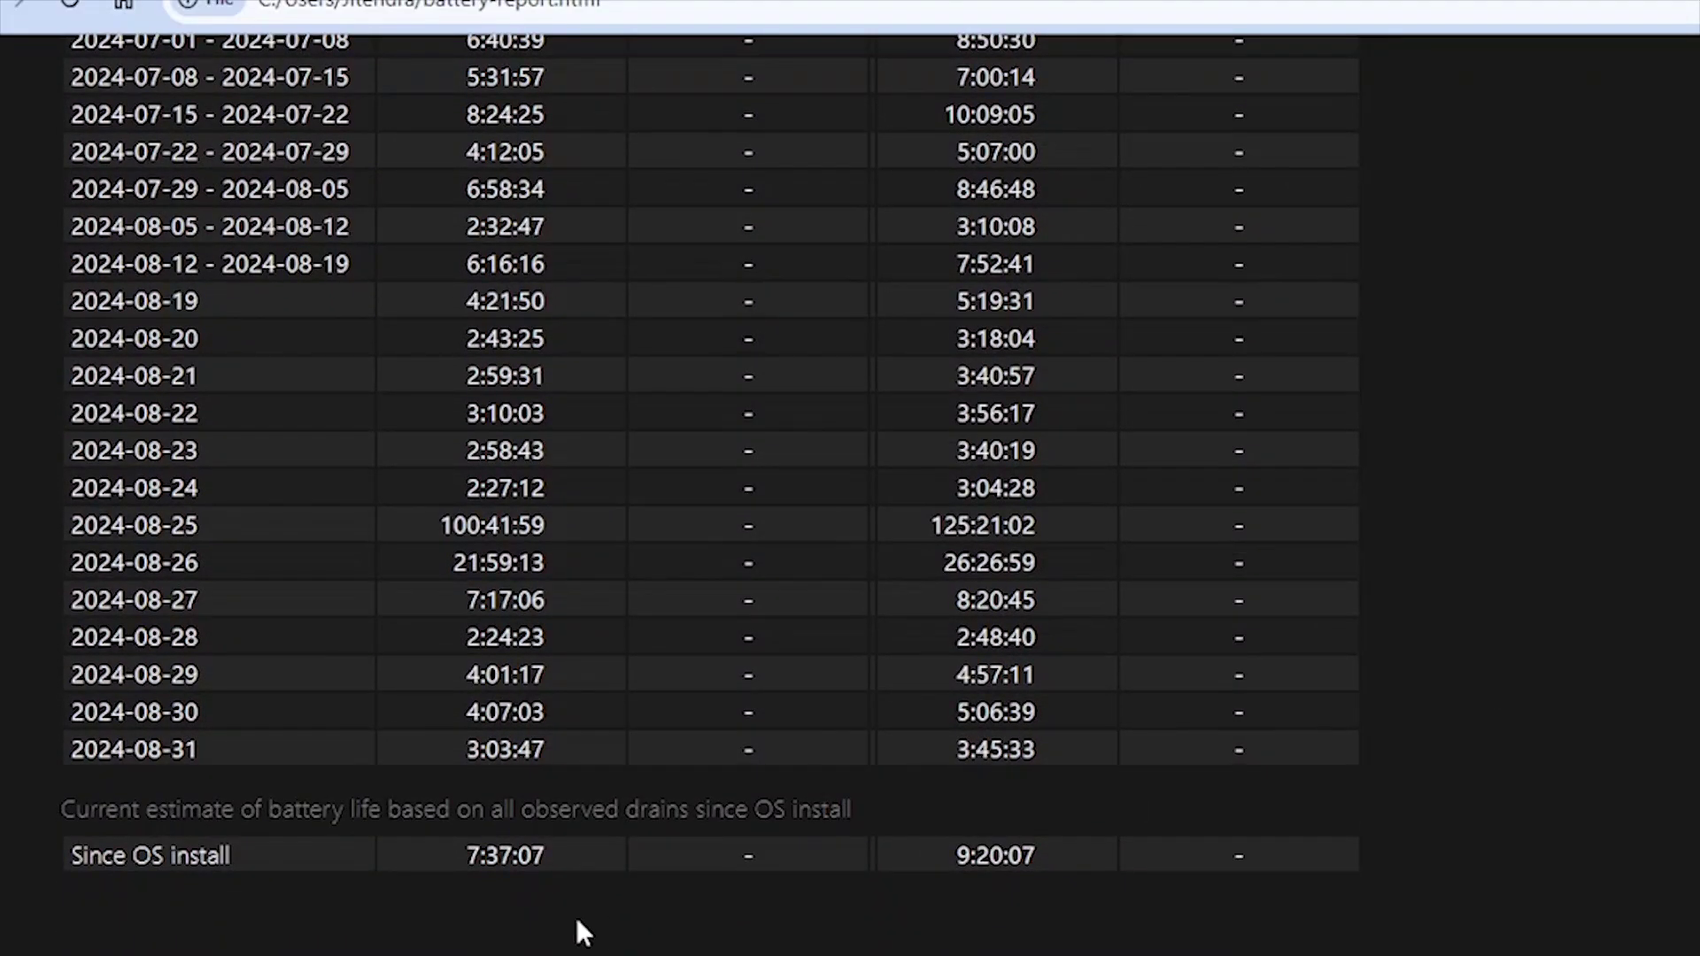
pyautogui.moveTo(440, 864); pyautogui.dragTo(1056, 857)
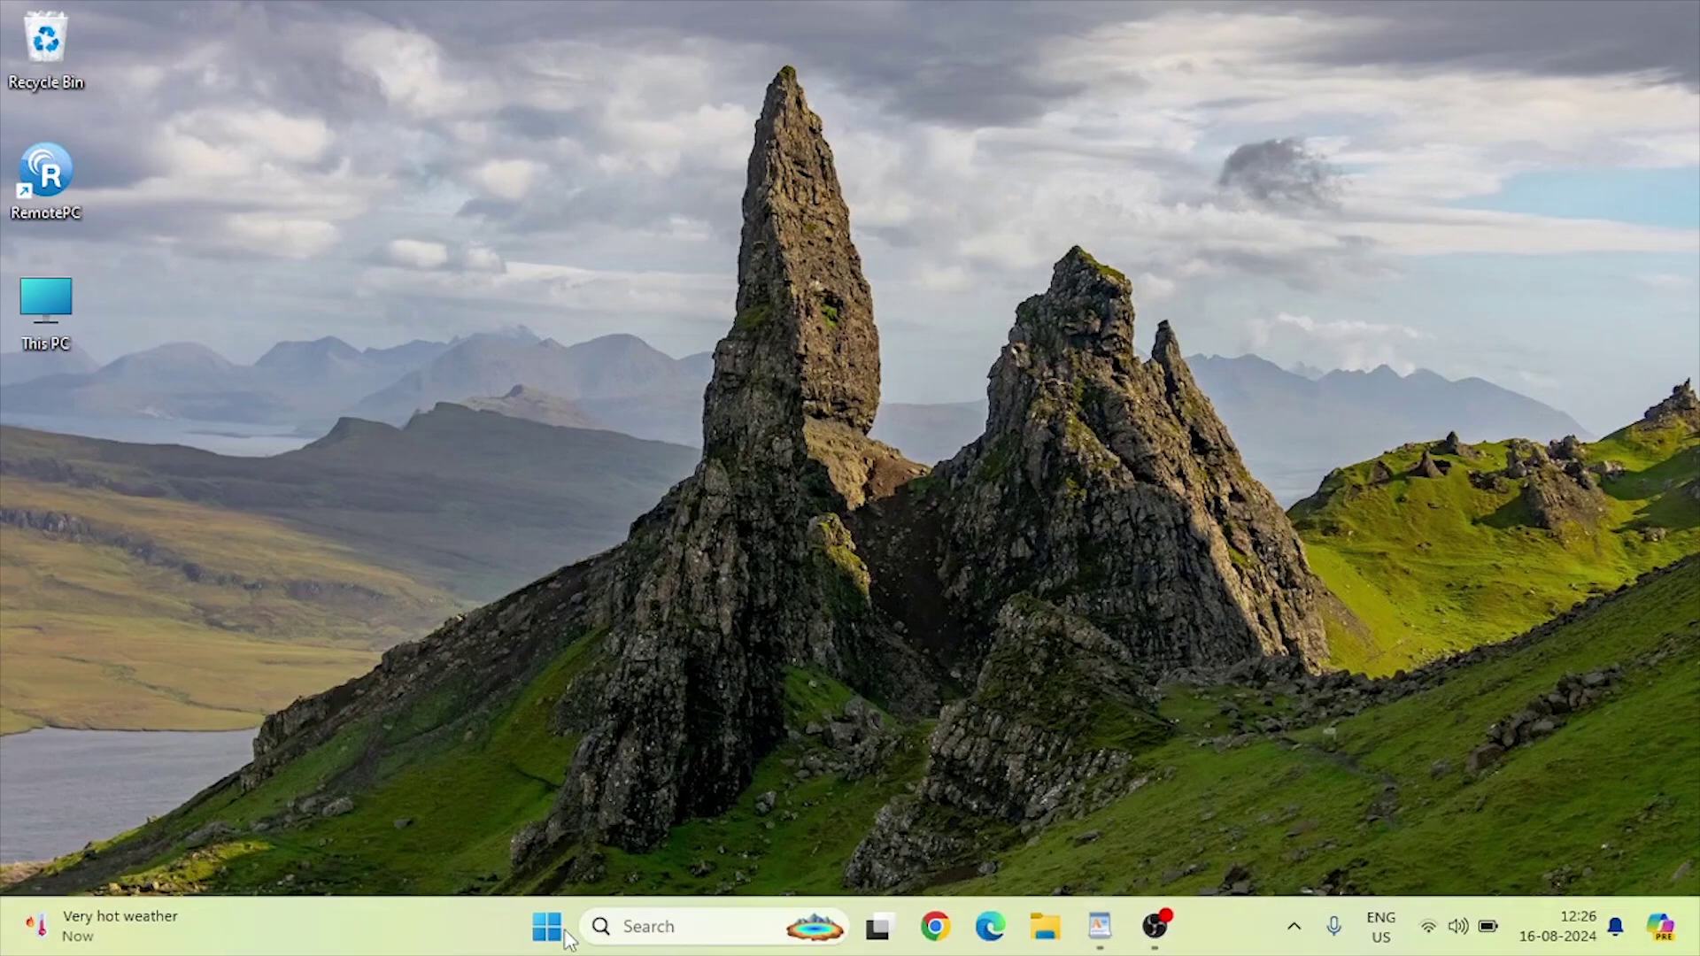
# - Switch to Windows Settings and open the Power & battery page of the System settings
pyautogui.rightClick(544, 931)
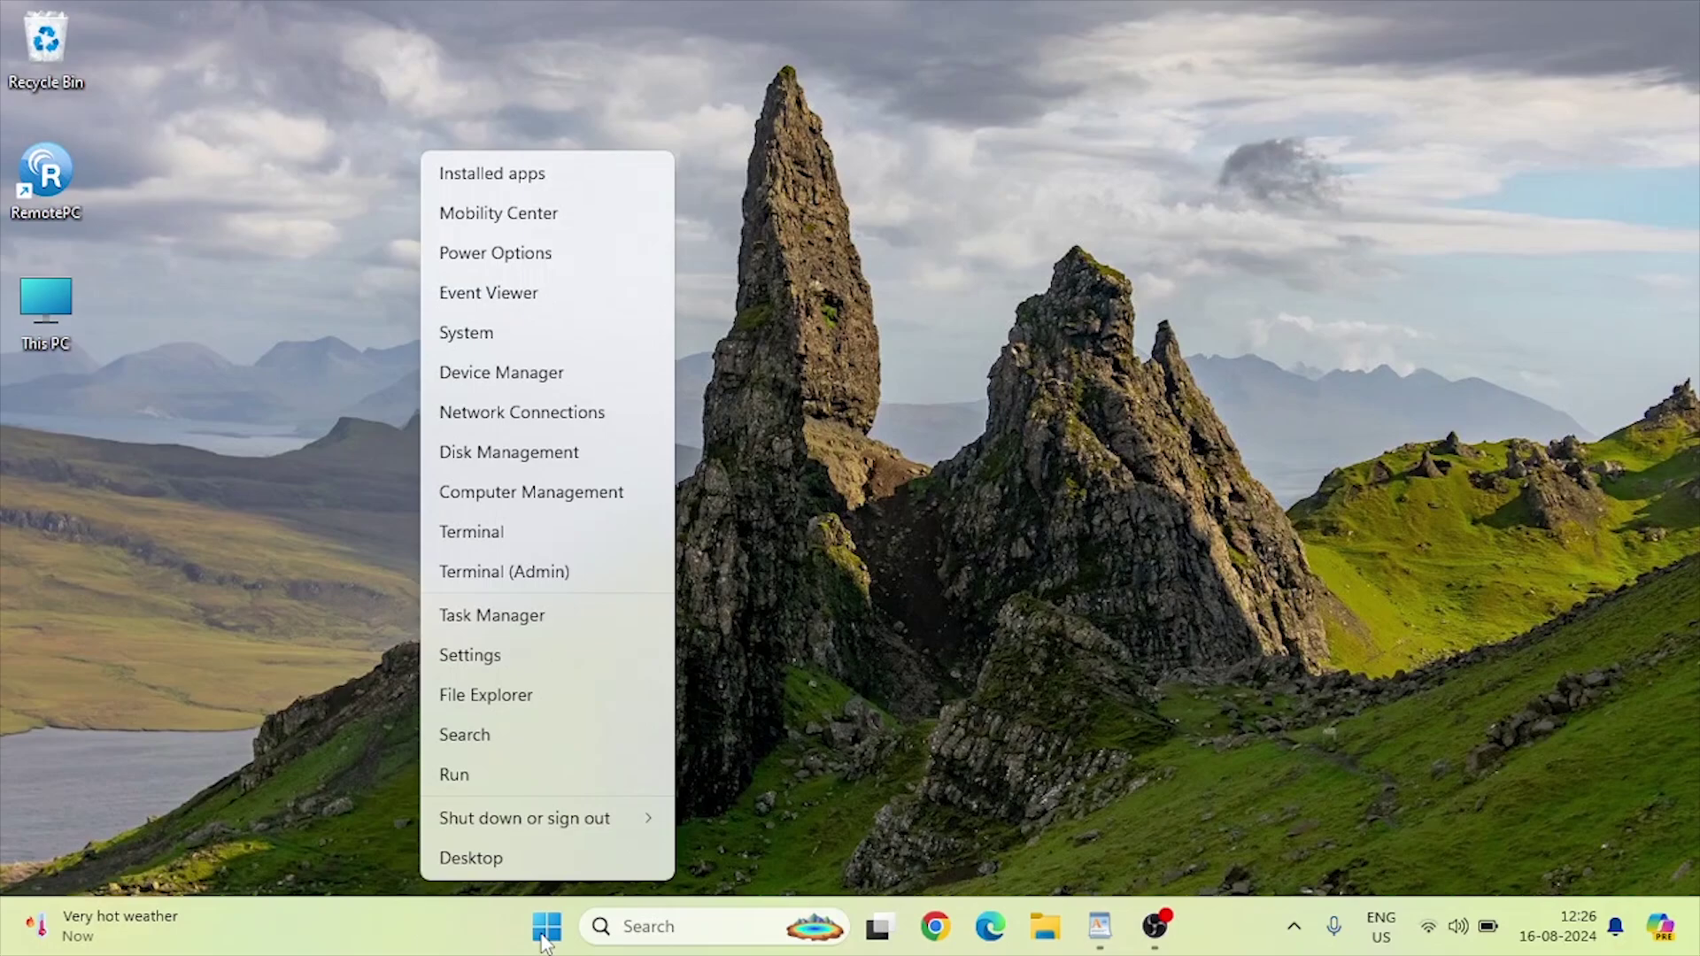
pyautogui.click(512, 657)
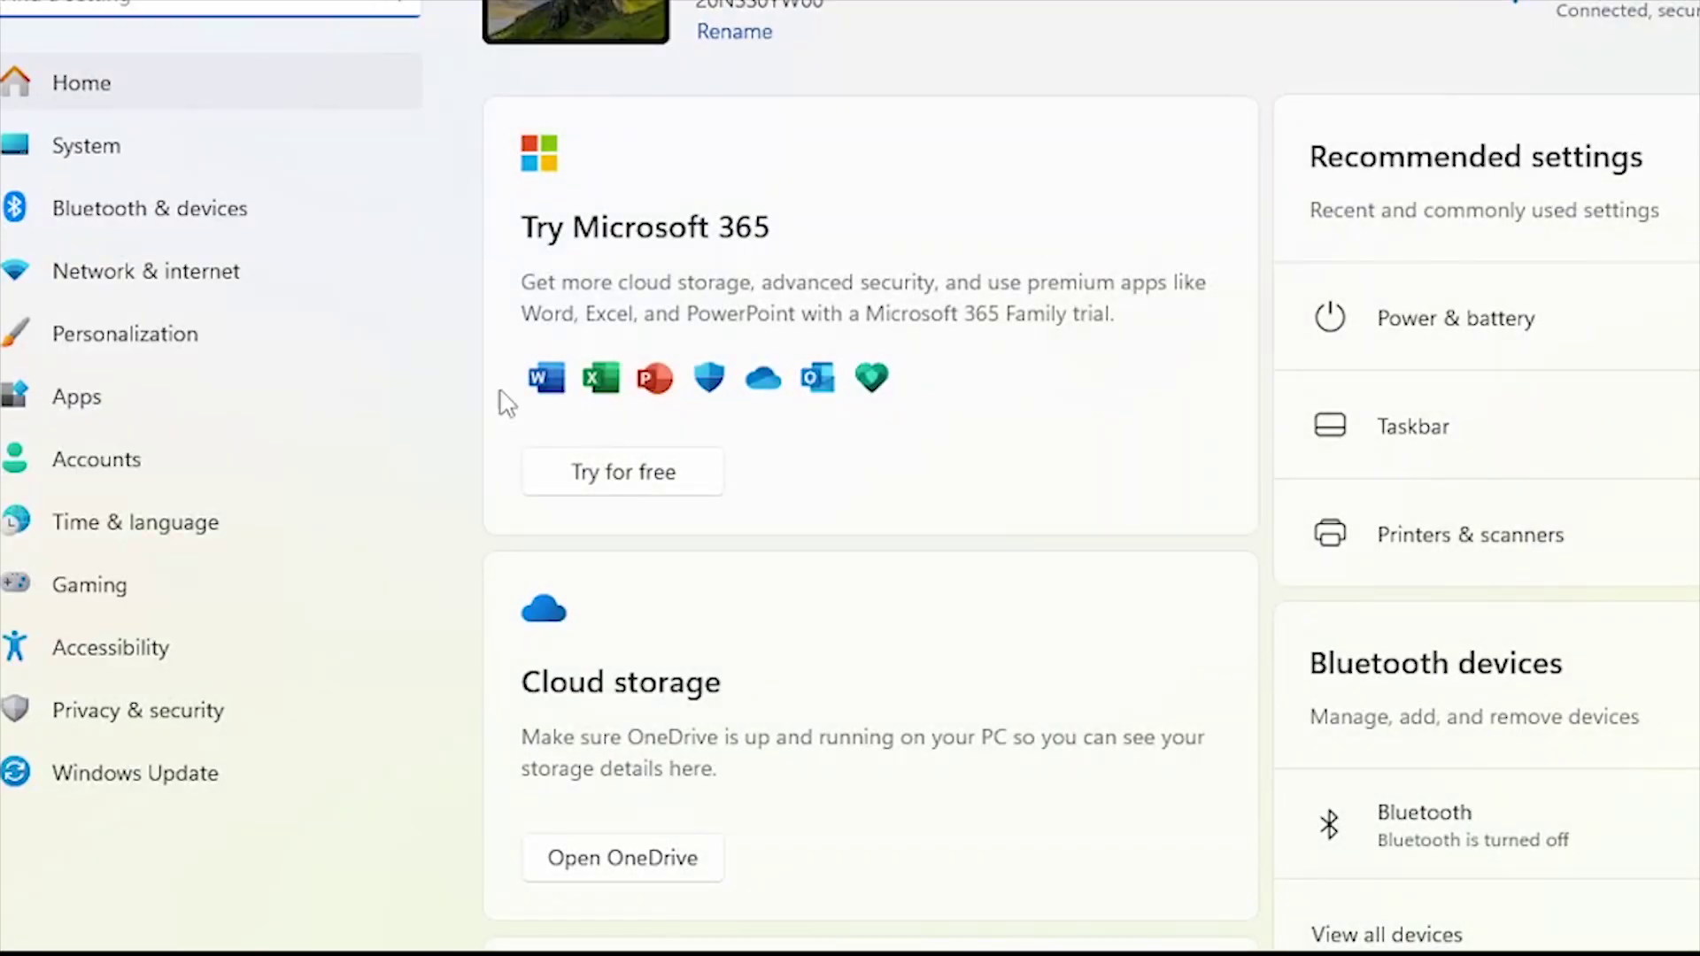
pyautogui.click(40, 149)
pyautogui.scroll(-2, 948, 577)
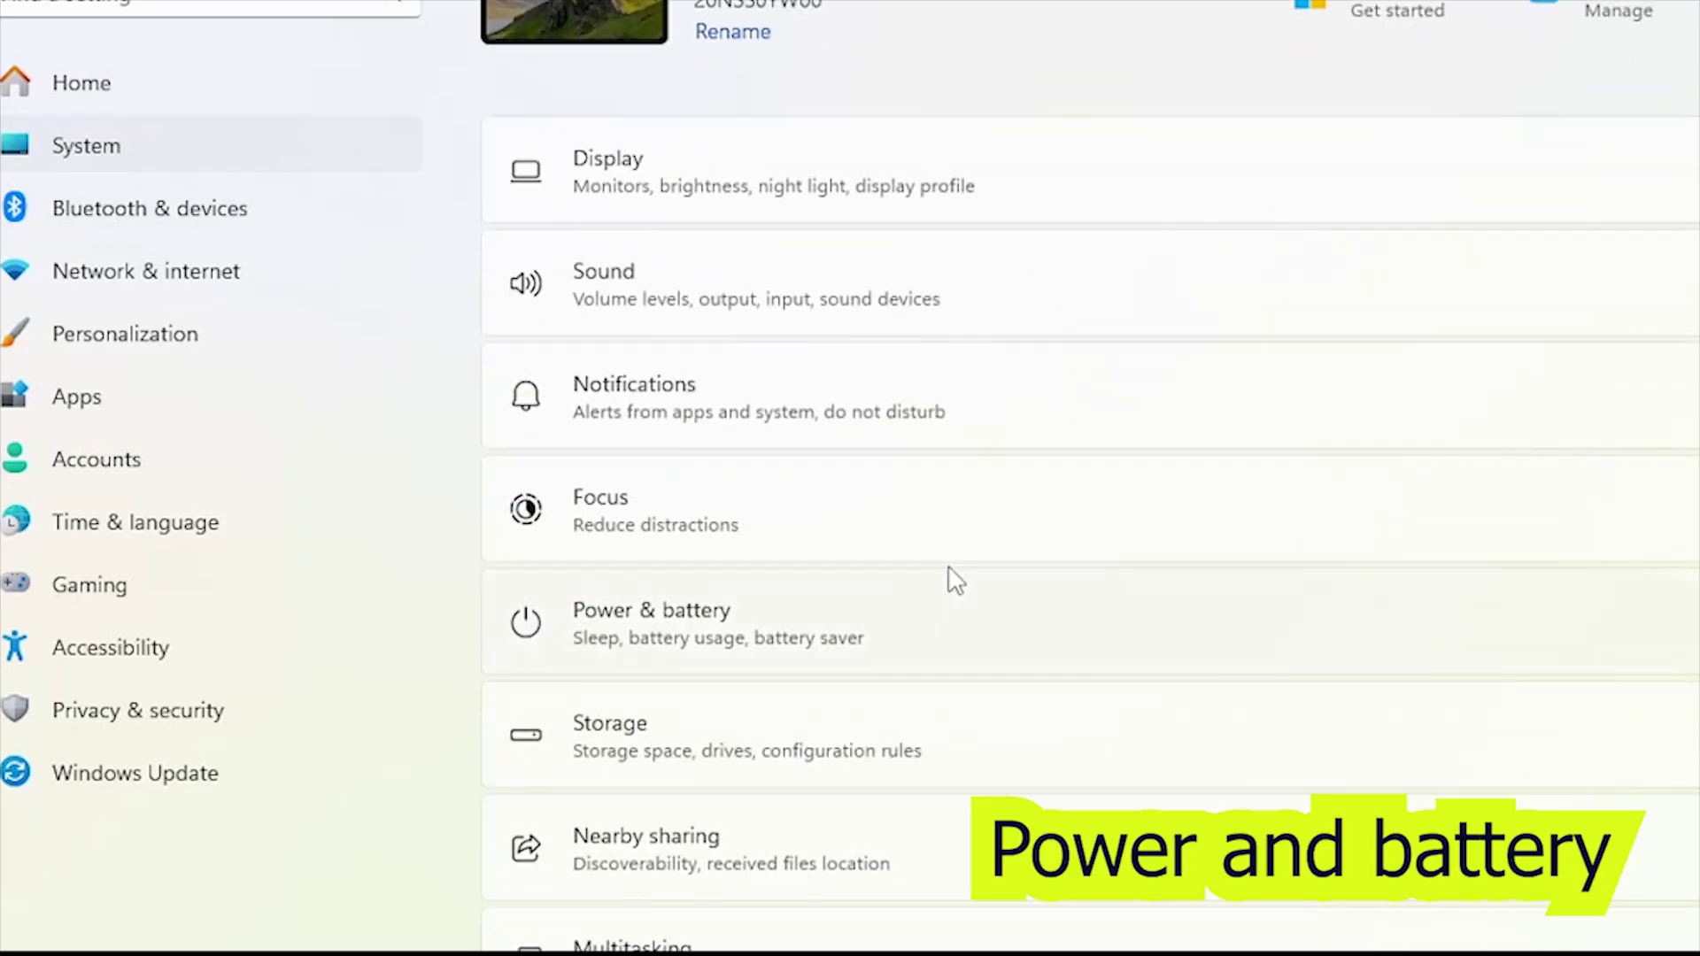
pyautogui.click(794, 612)
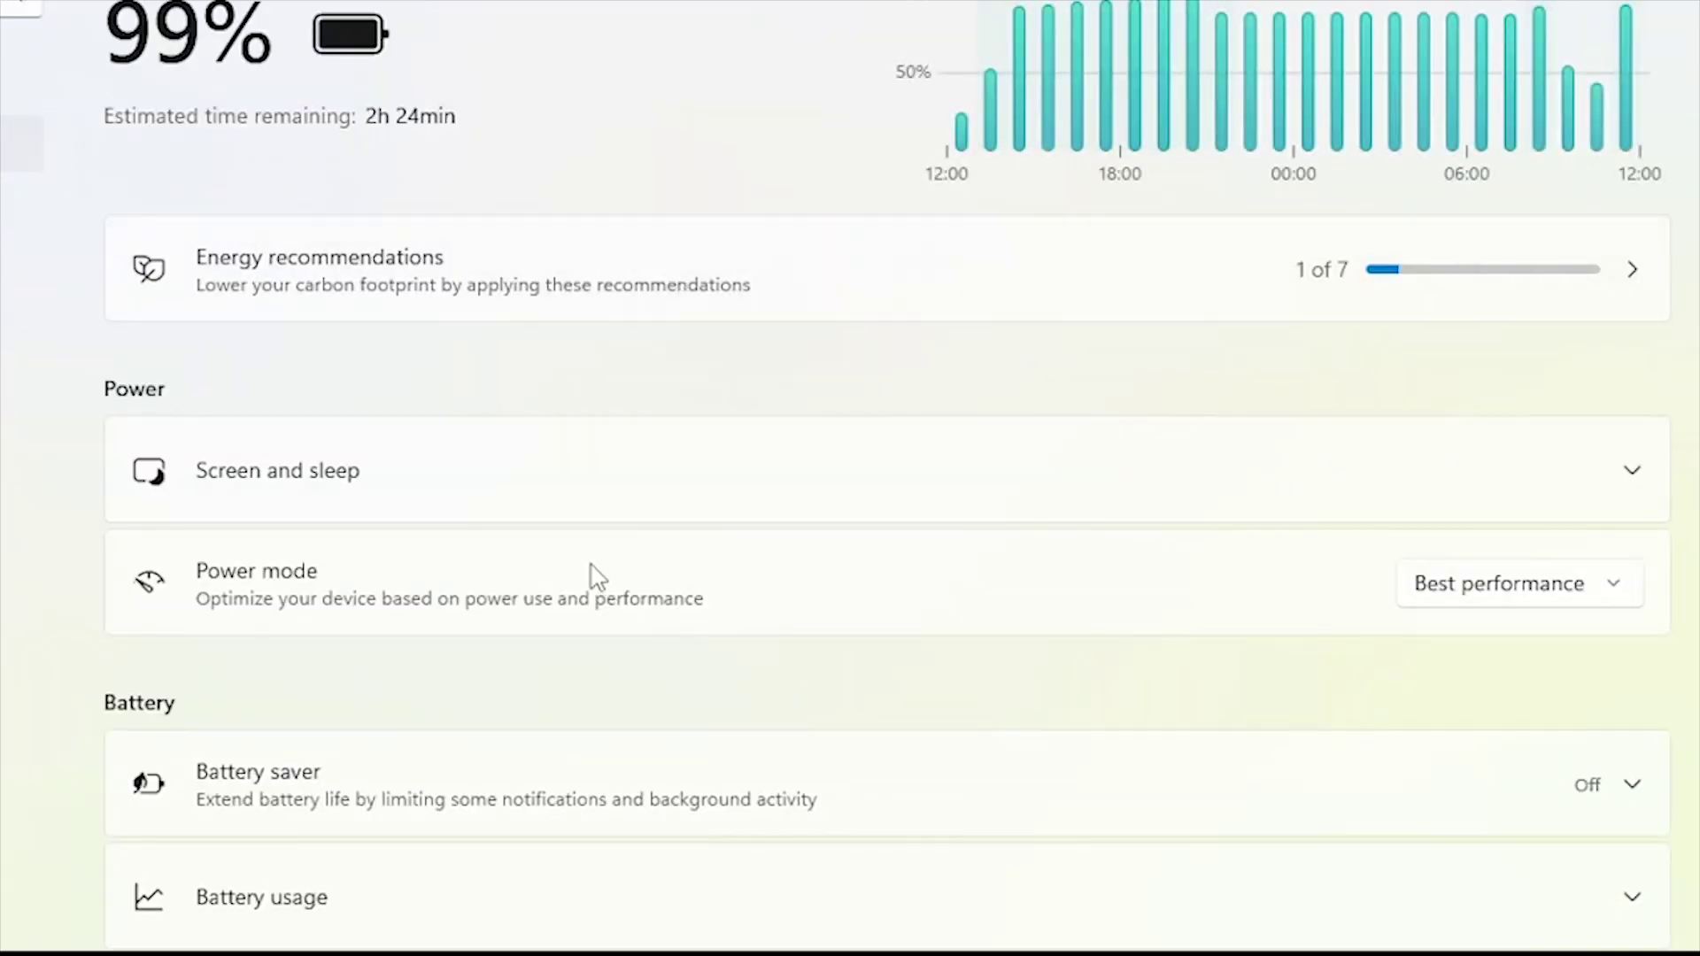
# - Expand the battery usage section and examine its battery levels chart and screen-on time for the last 24 hours
pyautogui.scroll(-3, 975, 581)
pyautogui.click(478, 614)
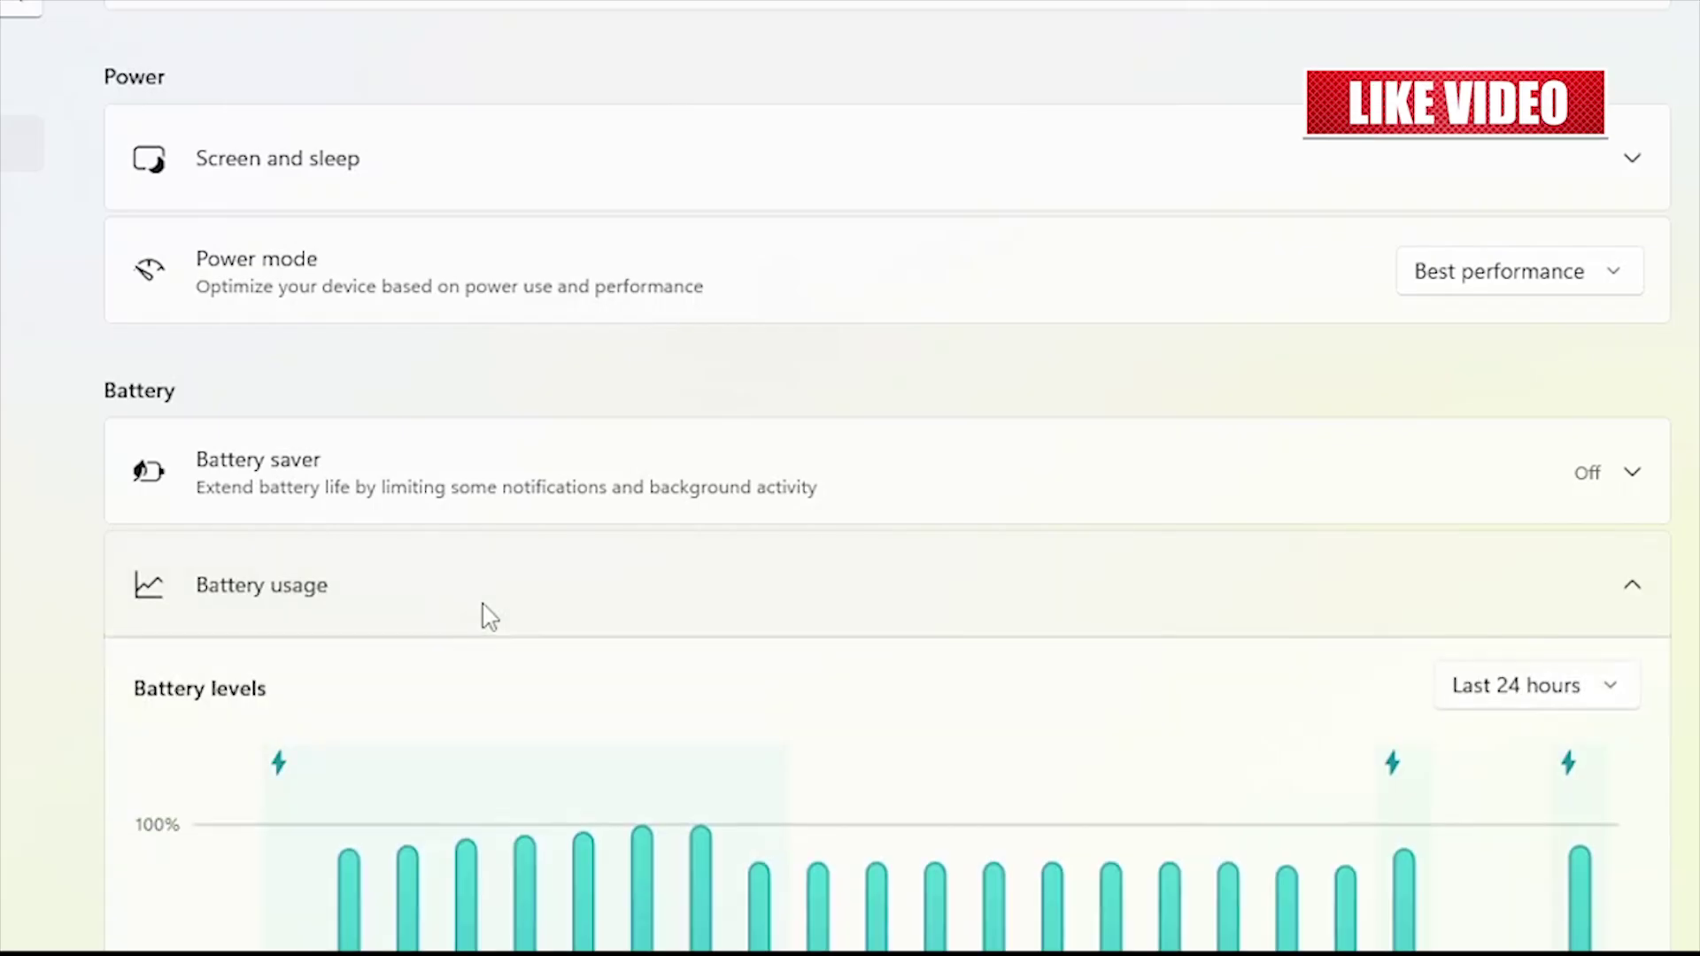
pyautogui.scroll(-6, 481, 609)
pyautogui.scroll(-3, 496, 567)
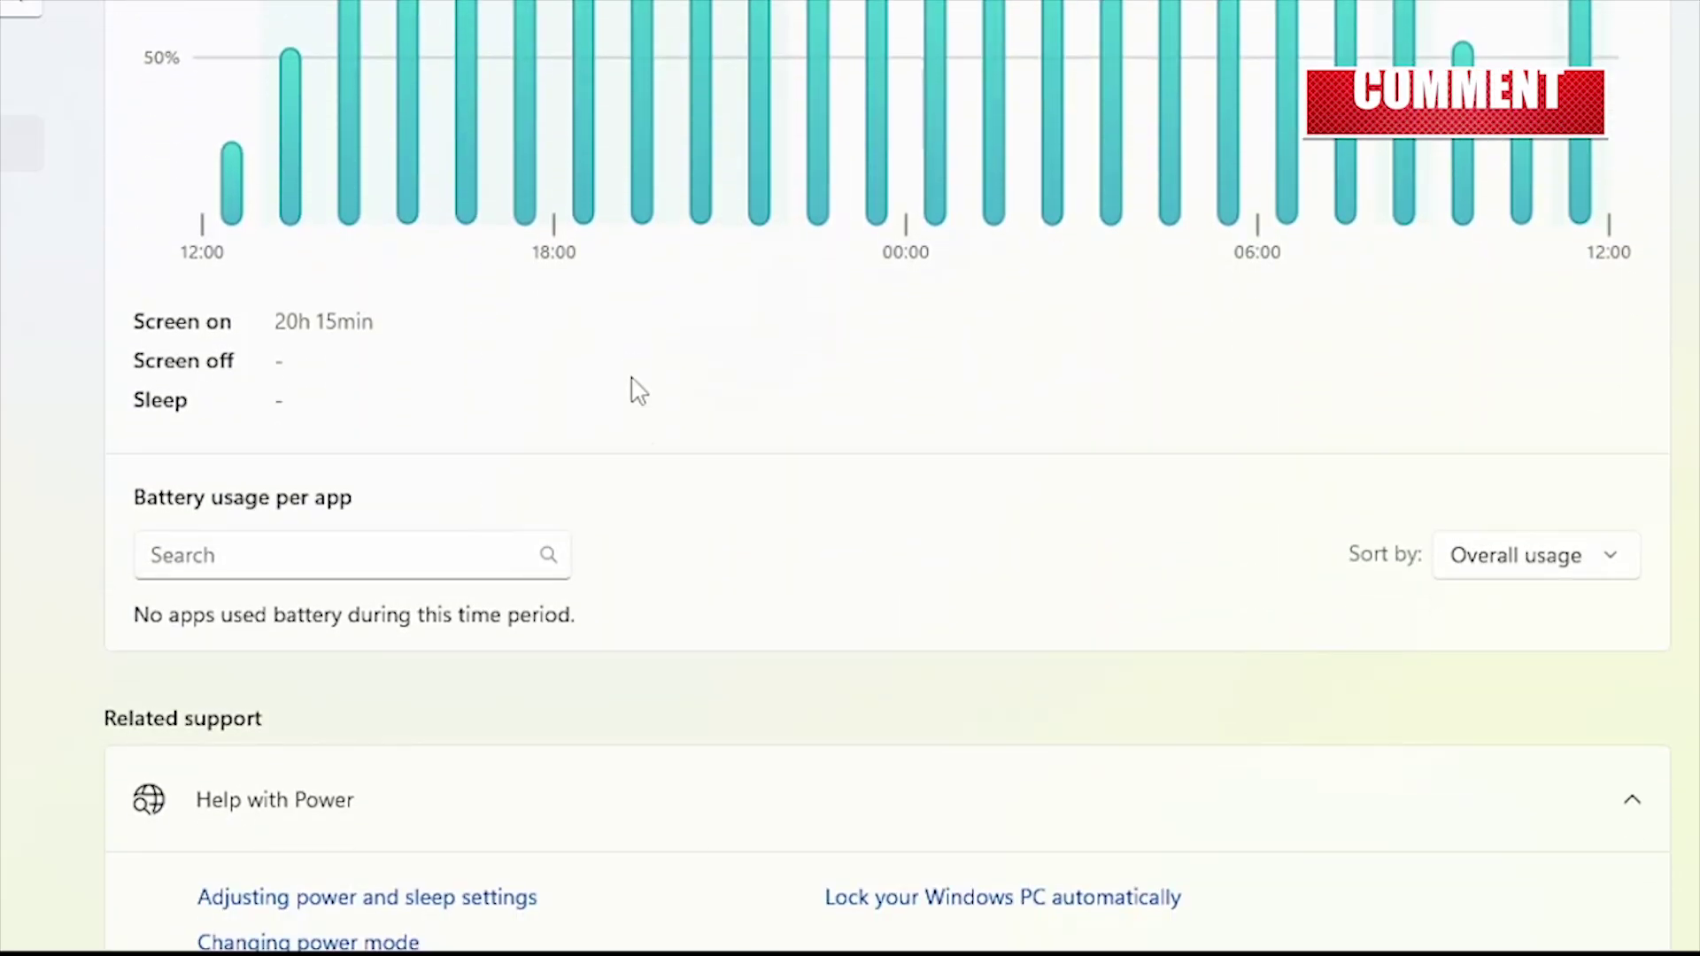
# - Show battery usage for the last 7 days and look through the usage per app
pyautogui.scroll(3, 637, 387)
pyautogui.click(1536, 62)
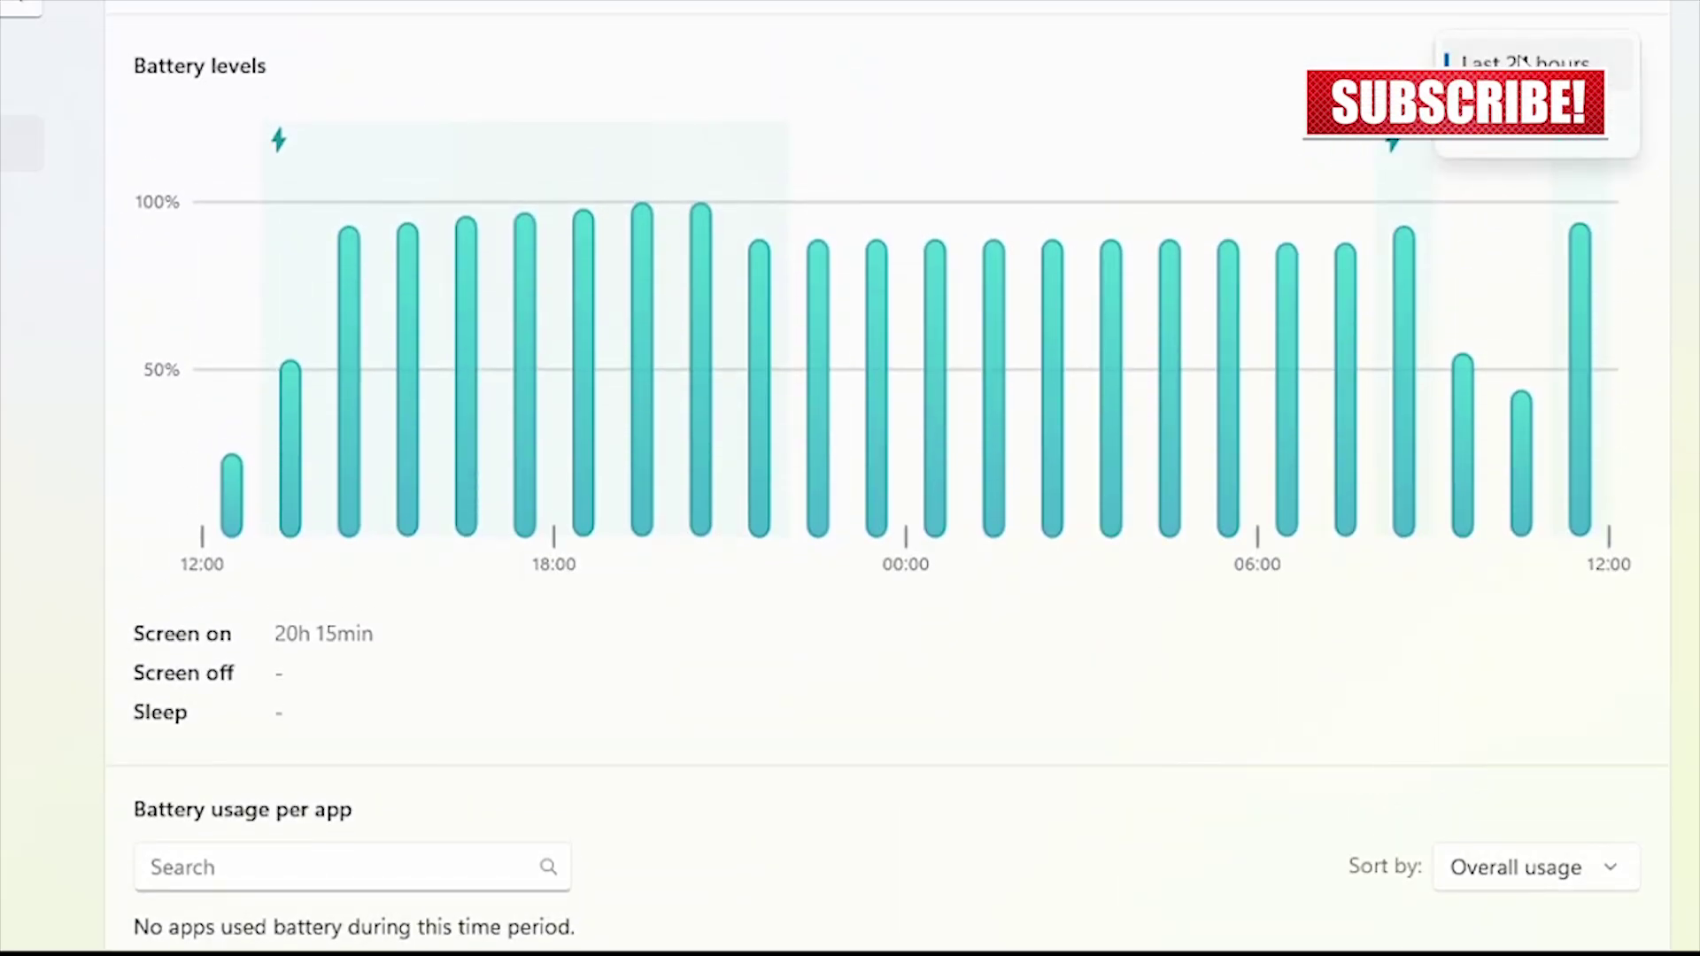
pyautogui.click(1524, 124)
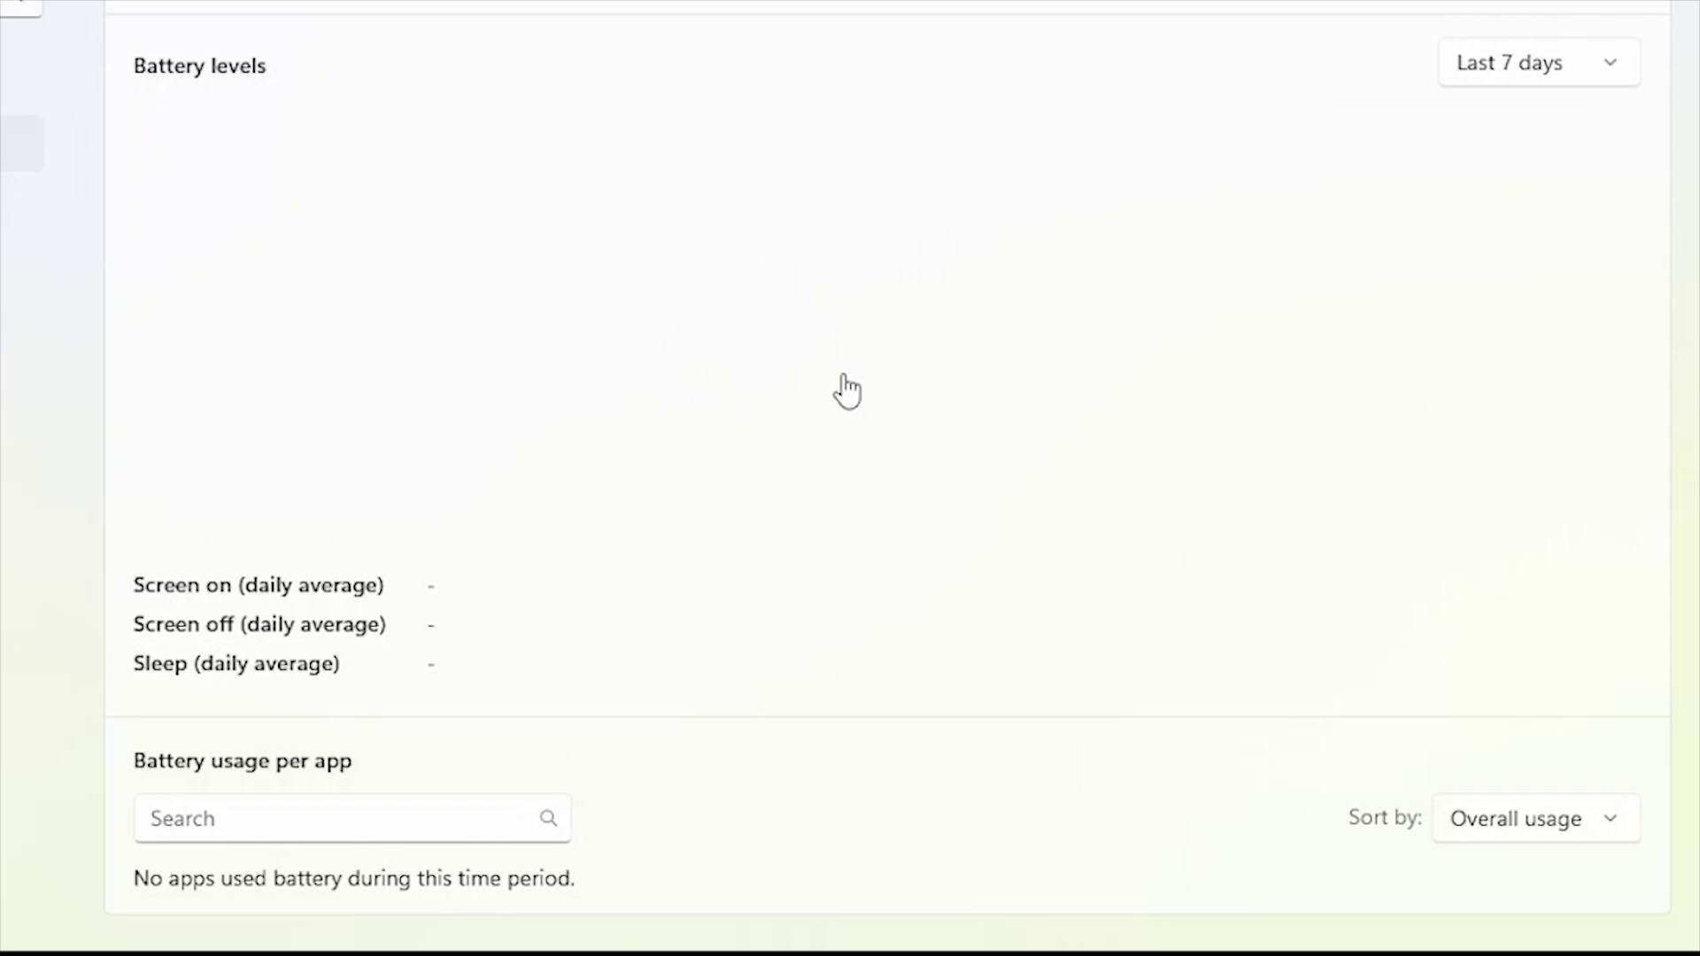
pyautogui.scroll(-8, 1169, 399)
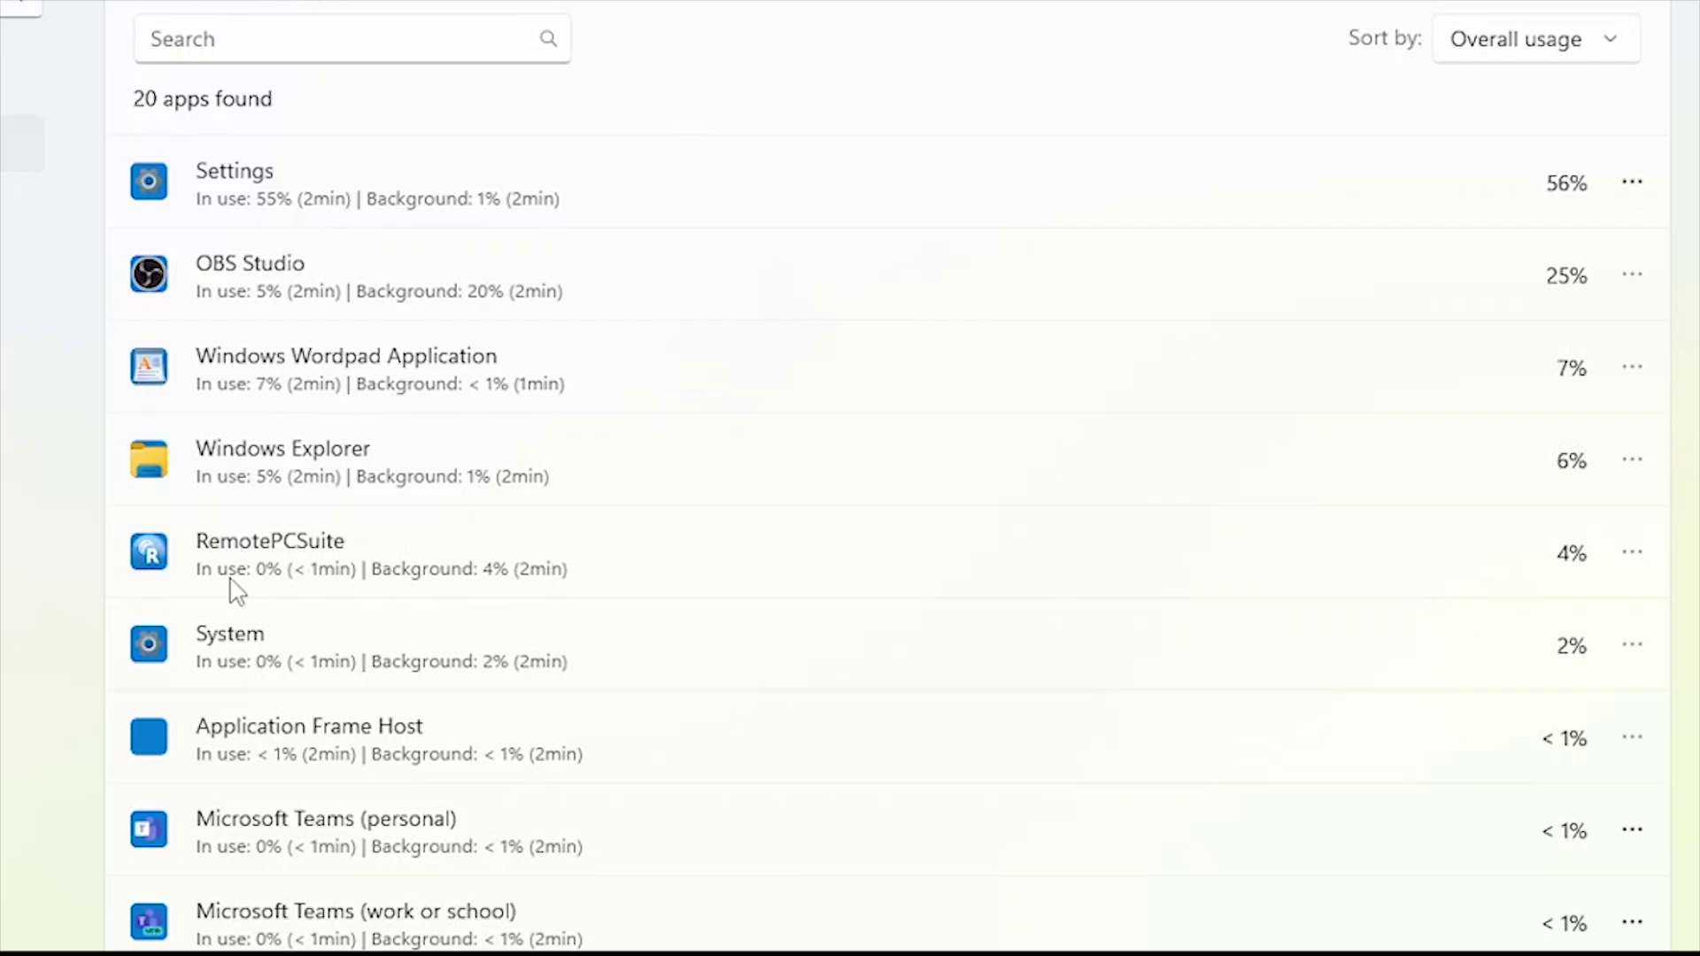
pyautogui.scroll(-3, 319, 576)
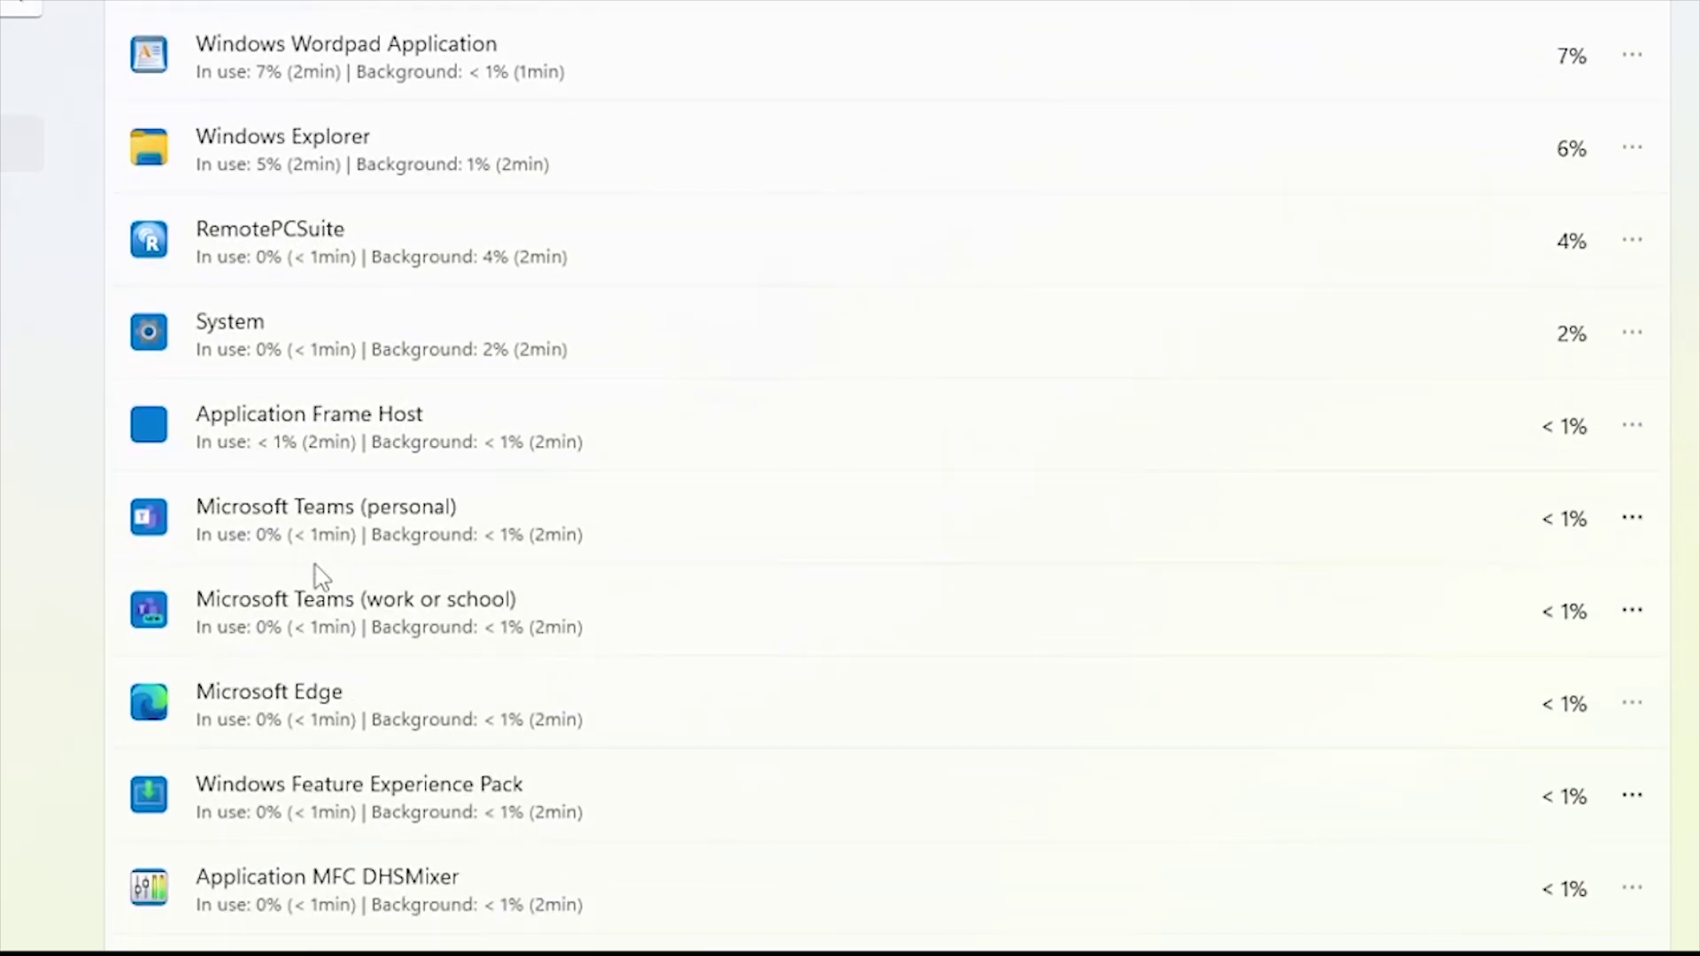
pyautogui.scroll(-3, 616, 246)
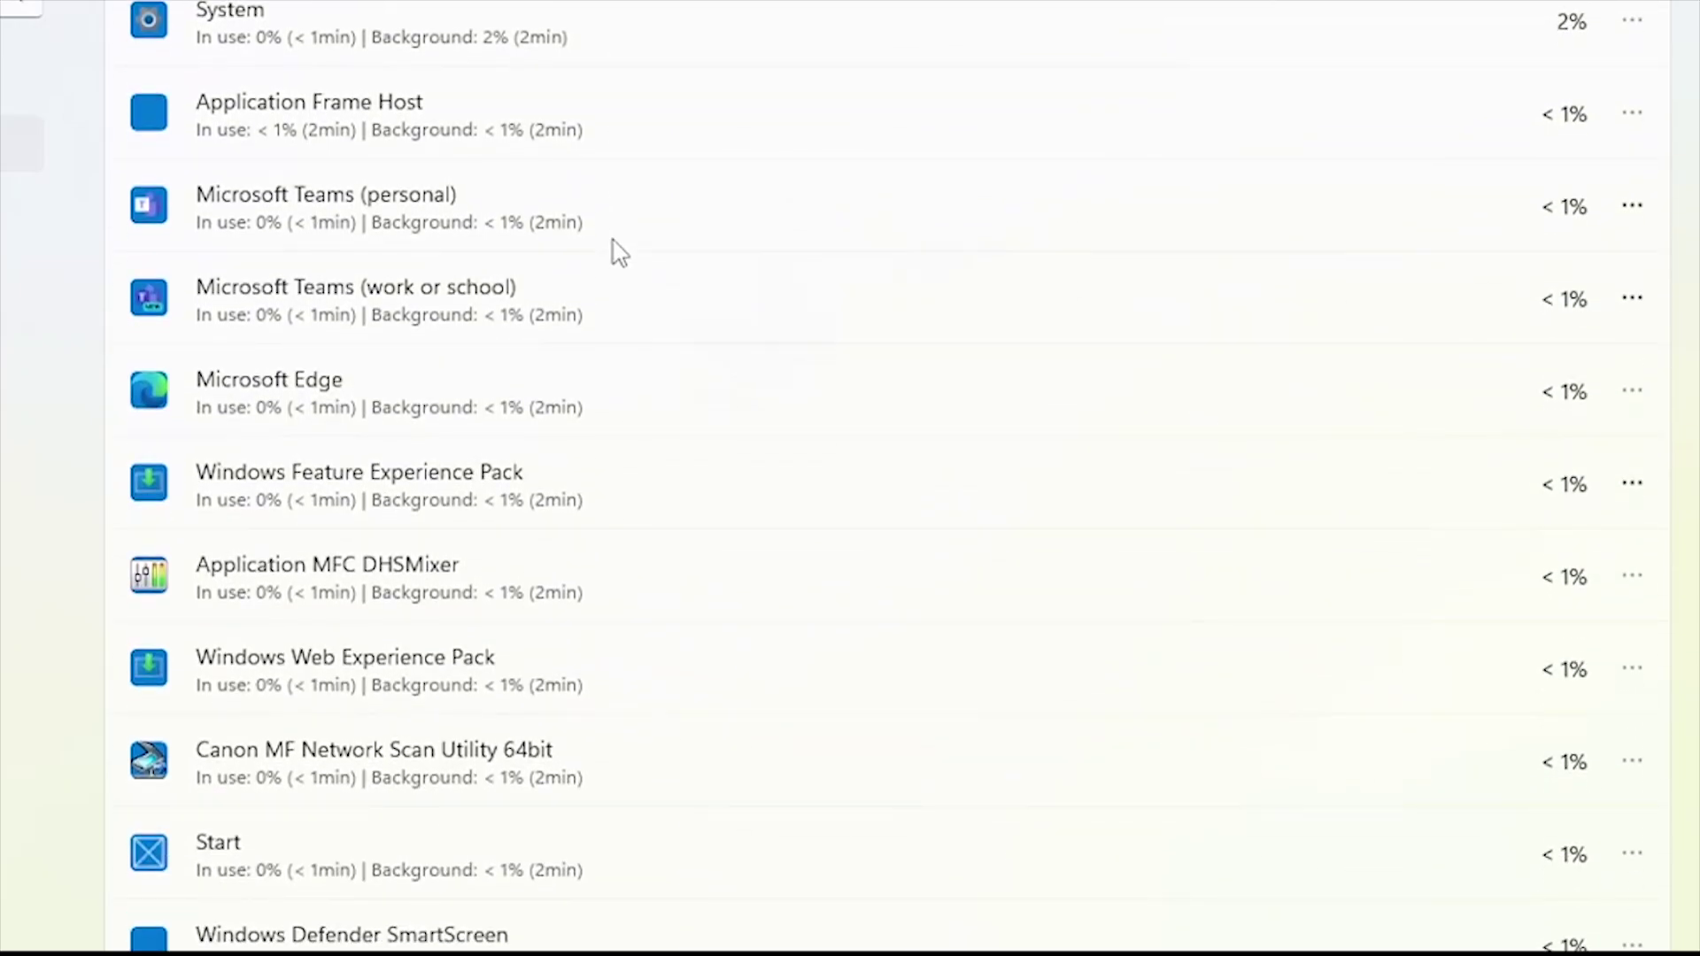
pyautogui.scroll(-3, 617, 252)
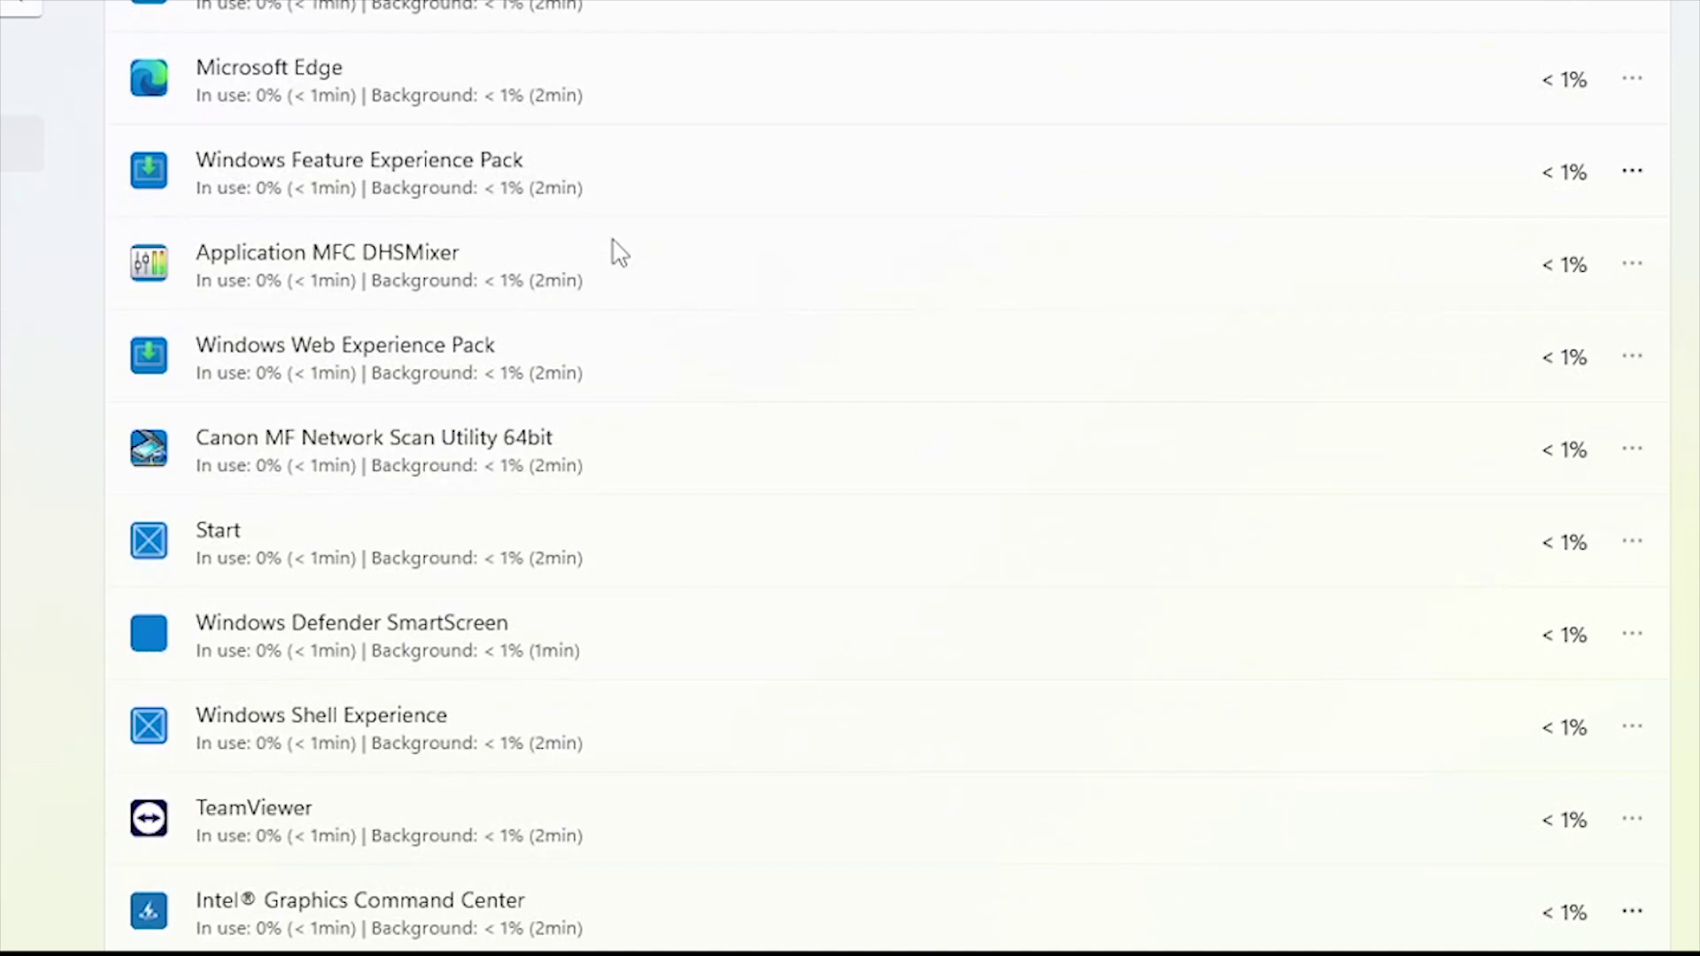
pyautogui.scroll(9, 617, 253)
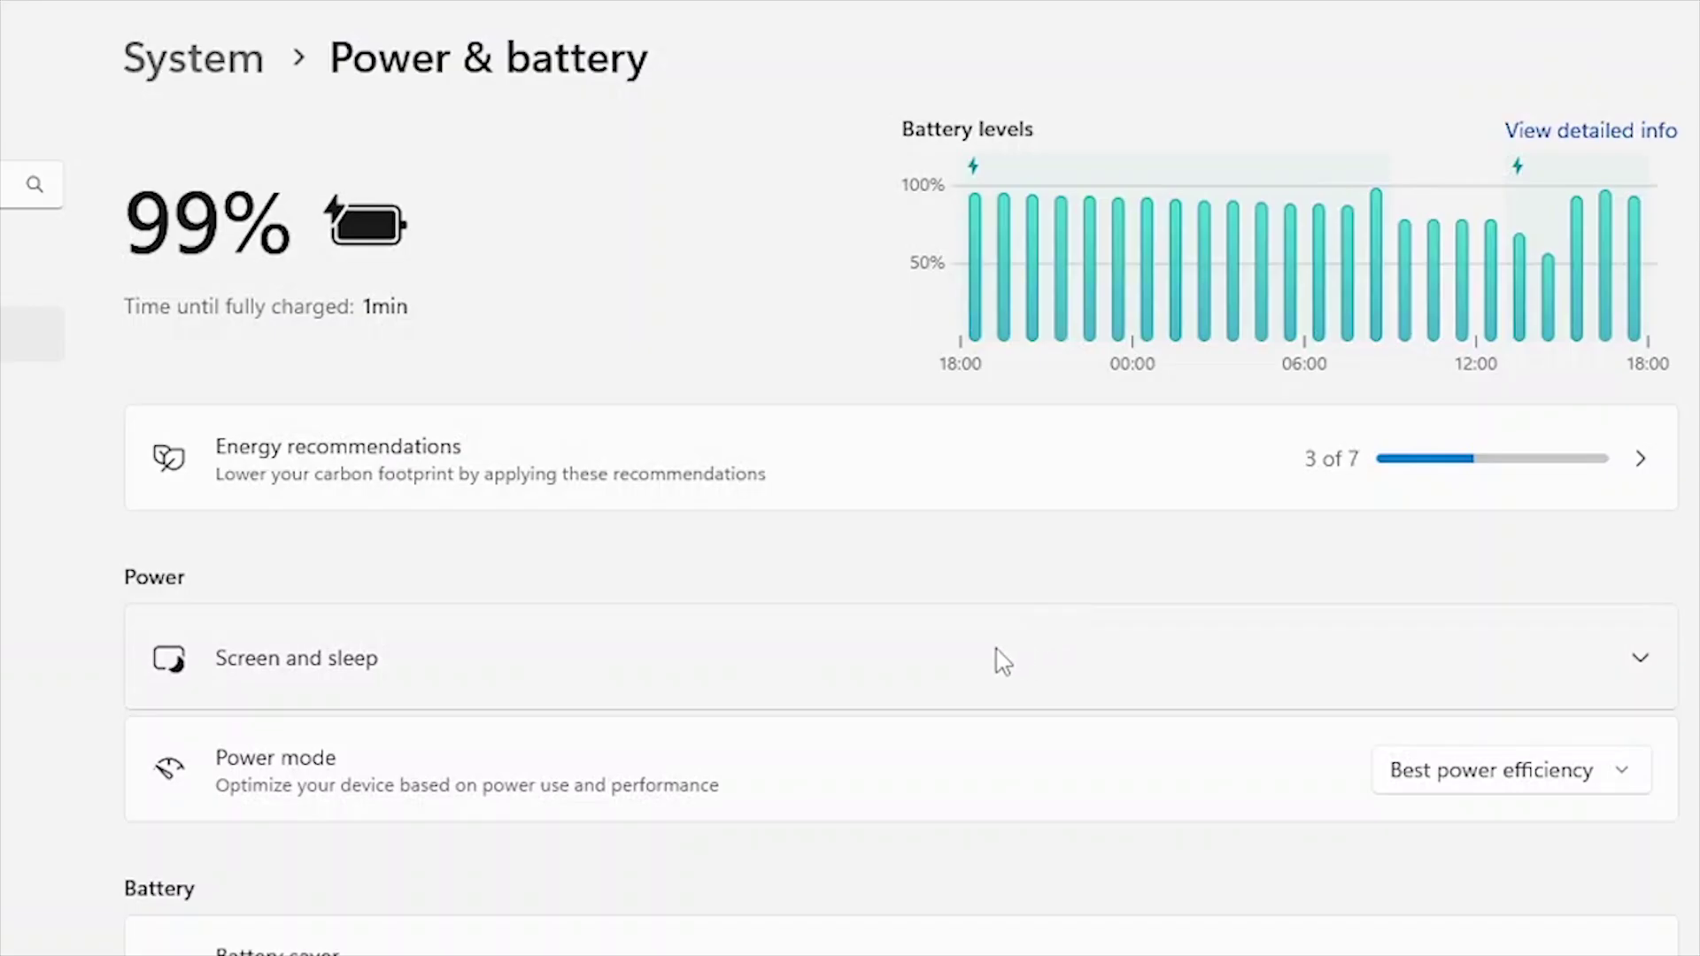
# - Select Best power efficiency as the power mode
pyautogui.scroll(-3, 1001, 662)
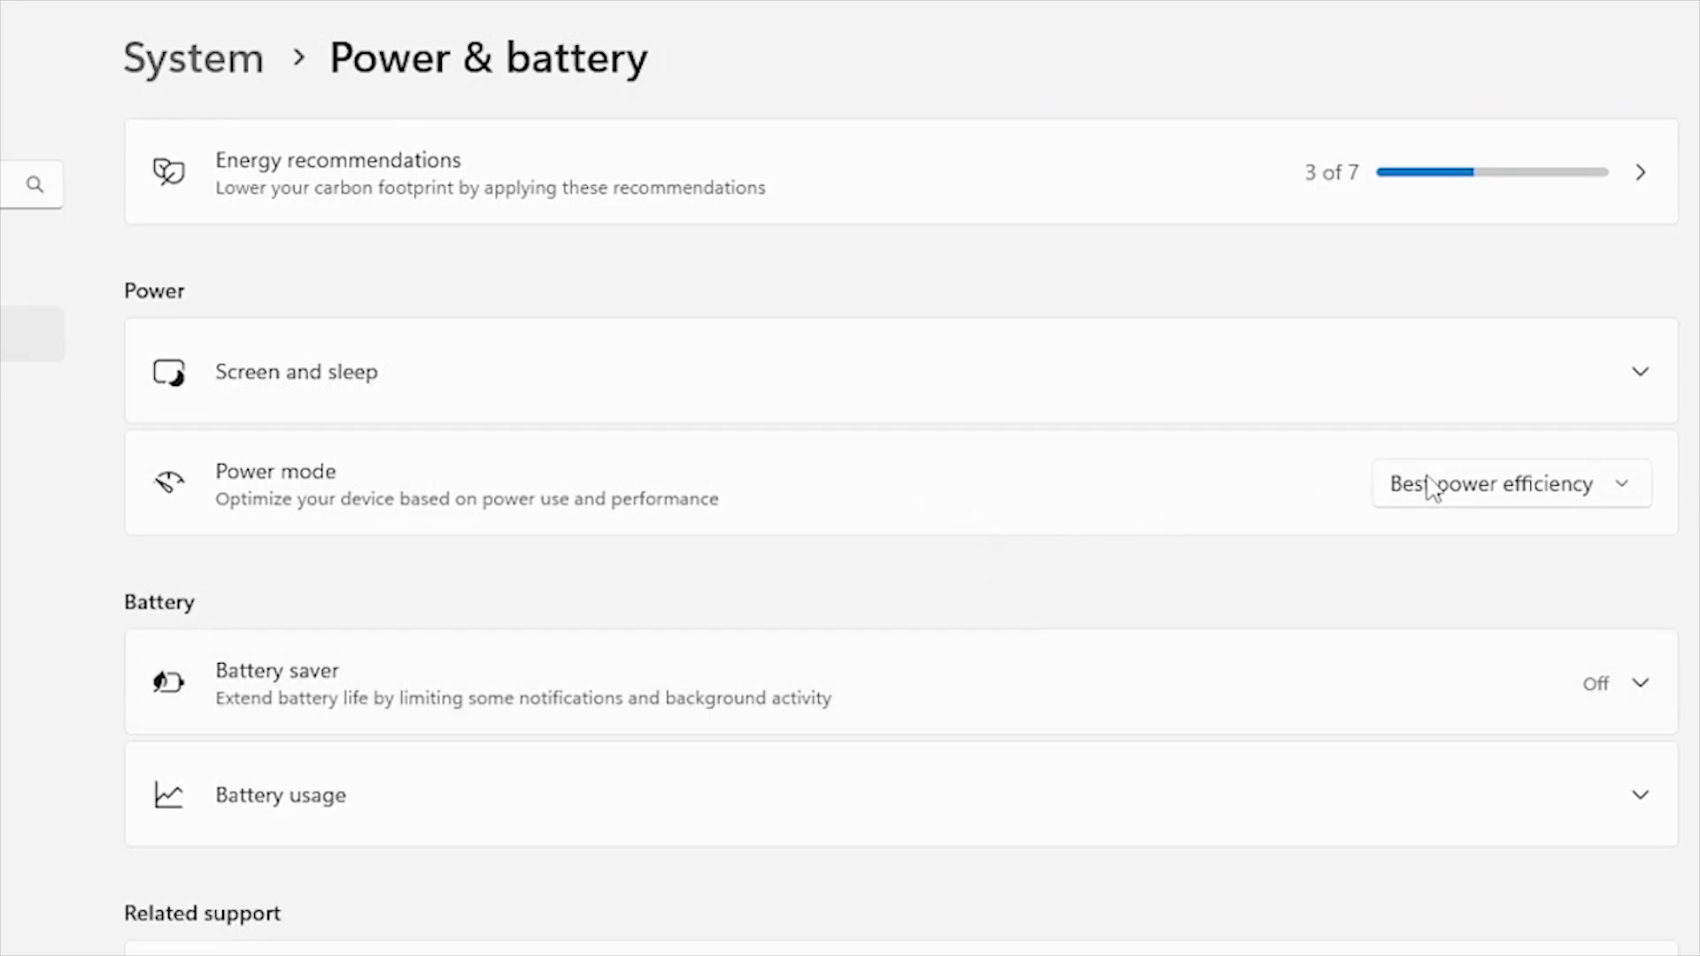
pyautogui.click(1509, 486)
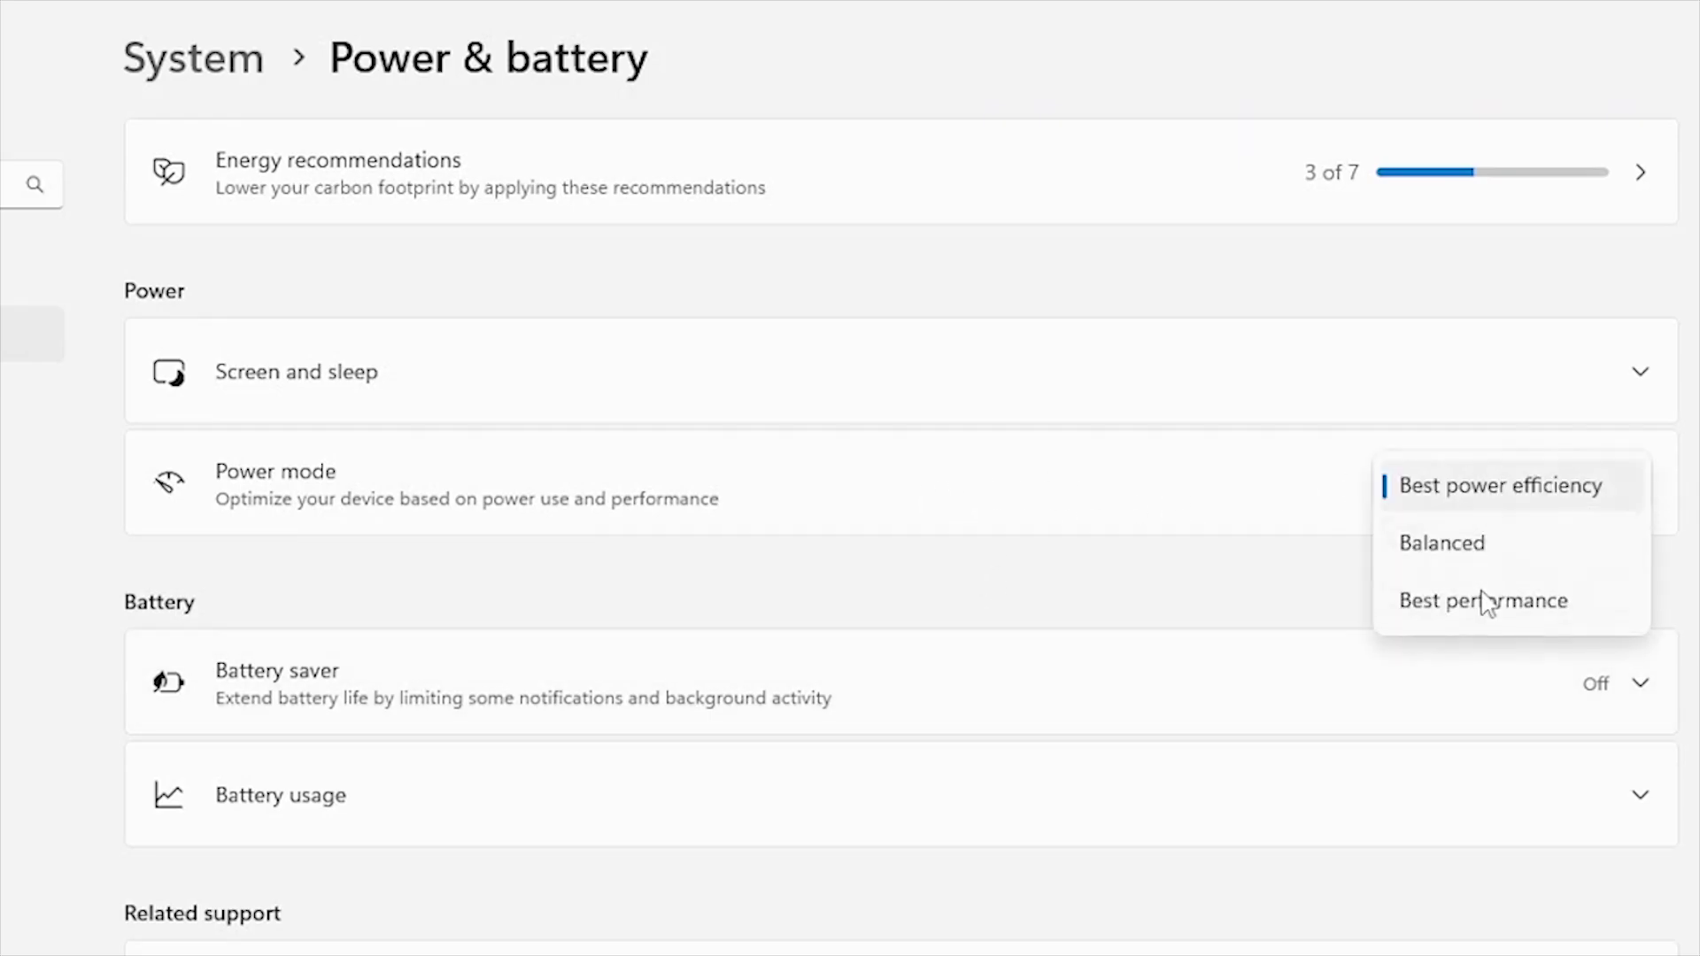
pyautogui.click(1464, 490)
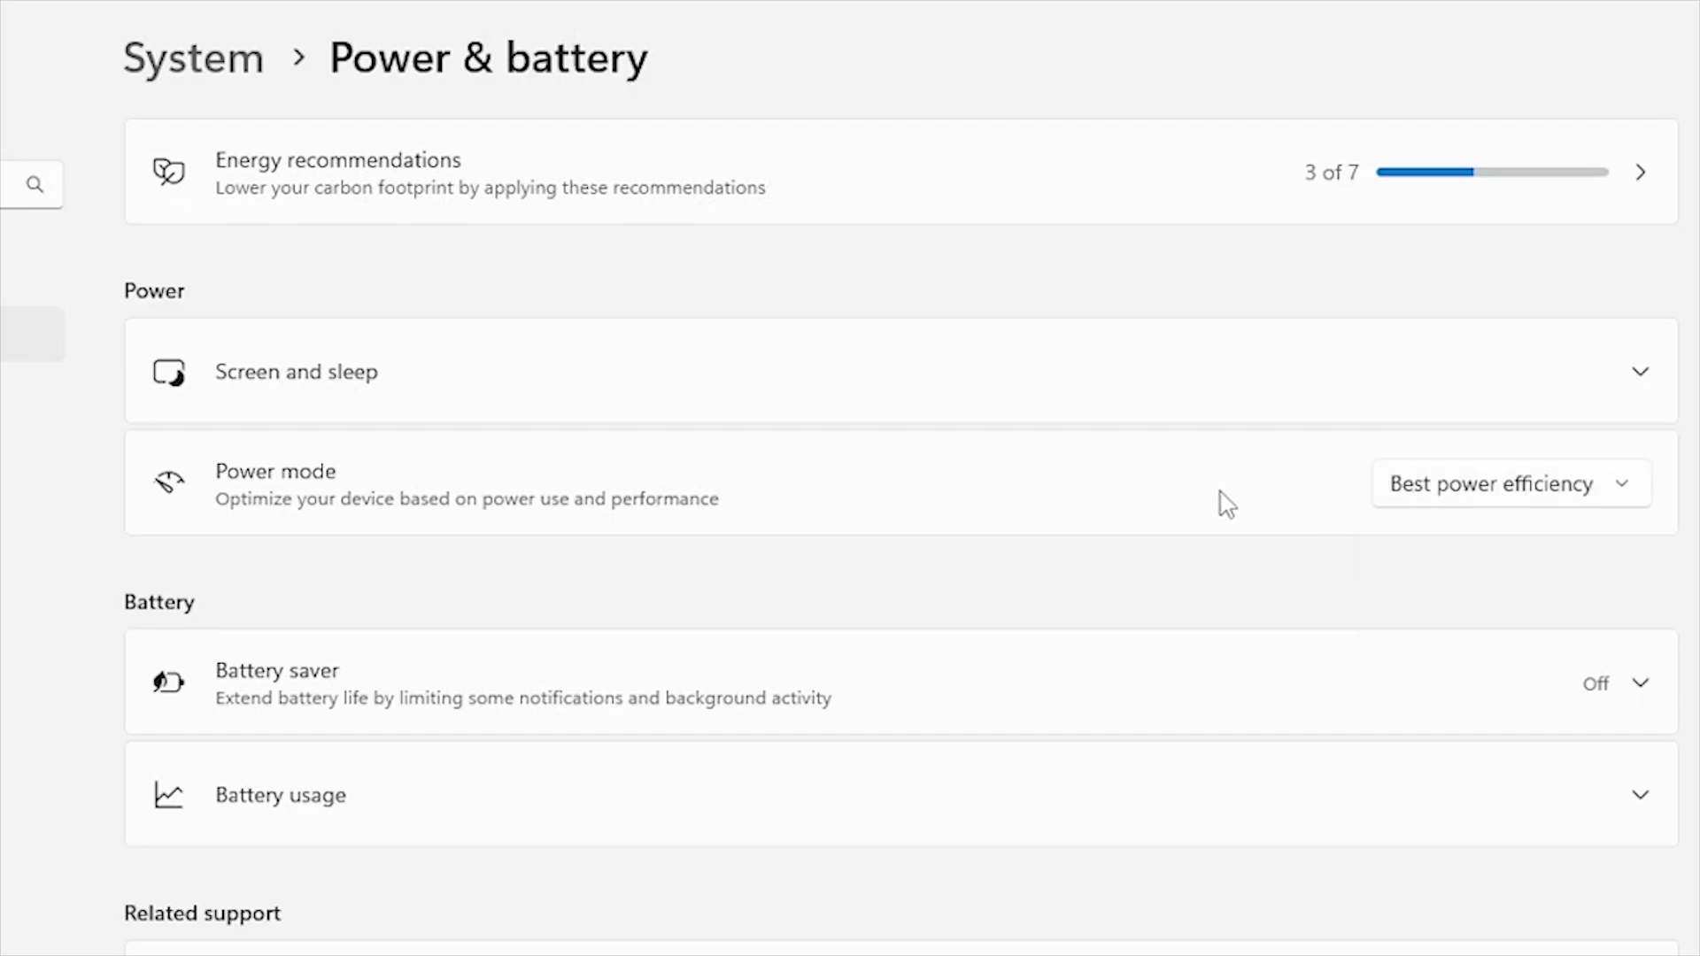
# - Set the screen to turn off after 5 minutes on battery power and after 10 minutes when plugged in
pyautogui.scroll(2, 1227, 505)
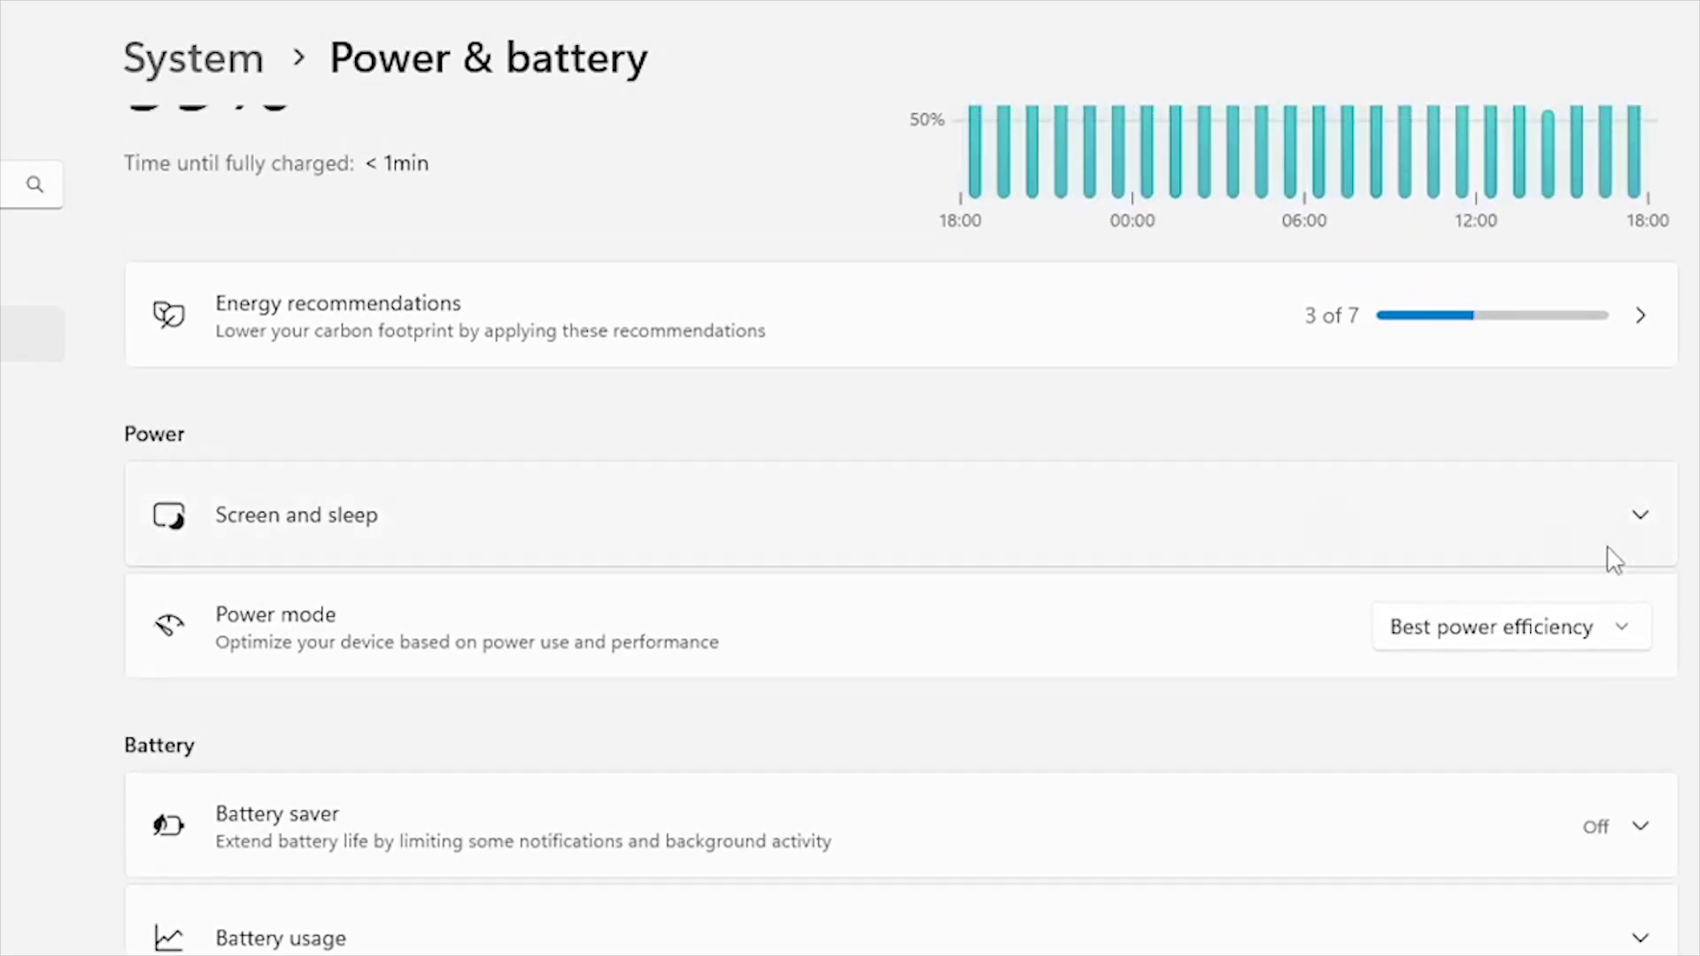
pyautogui.click(1642, 521)
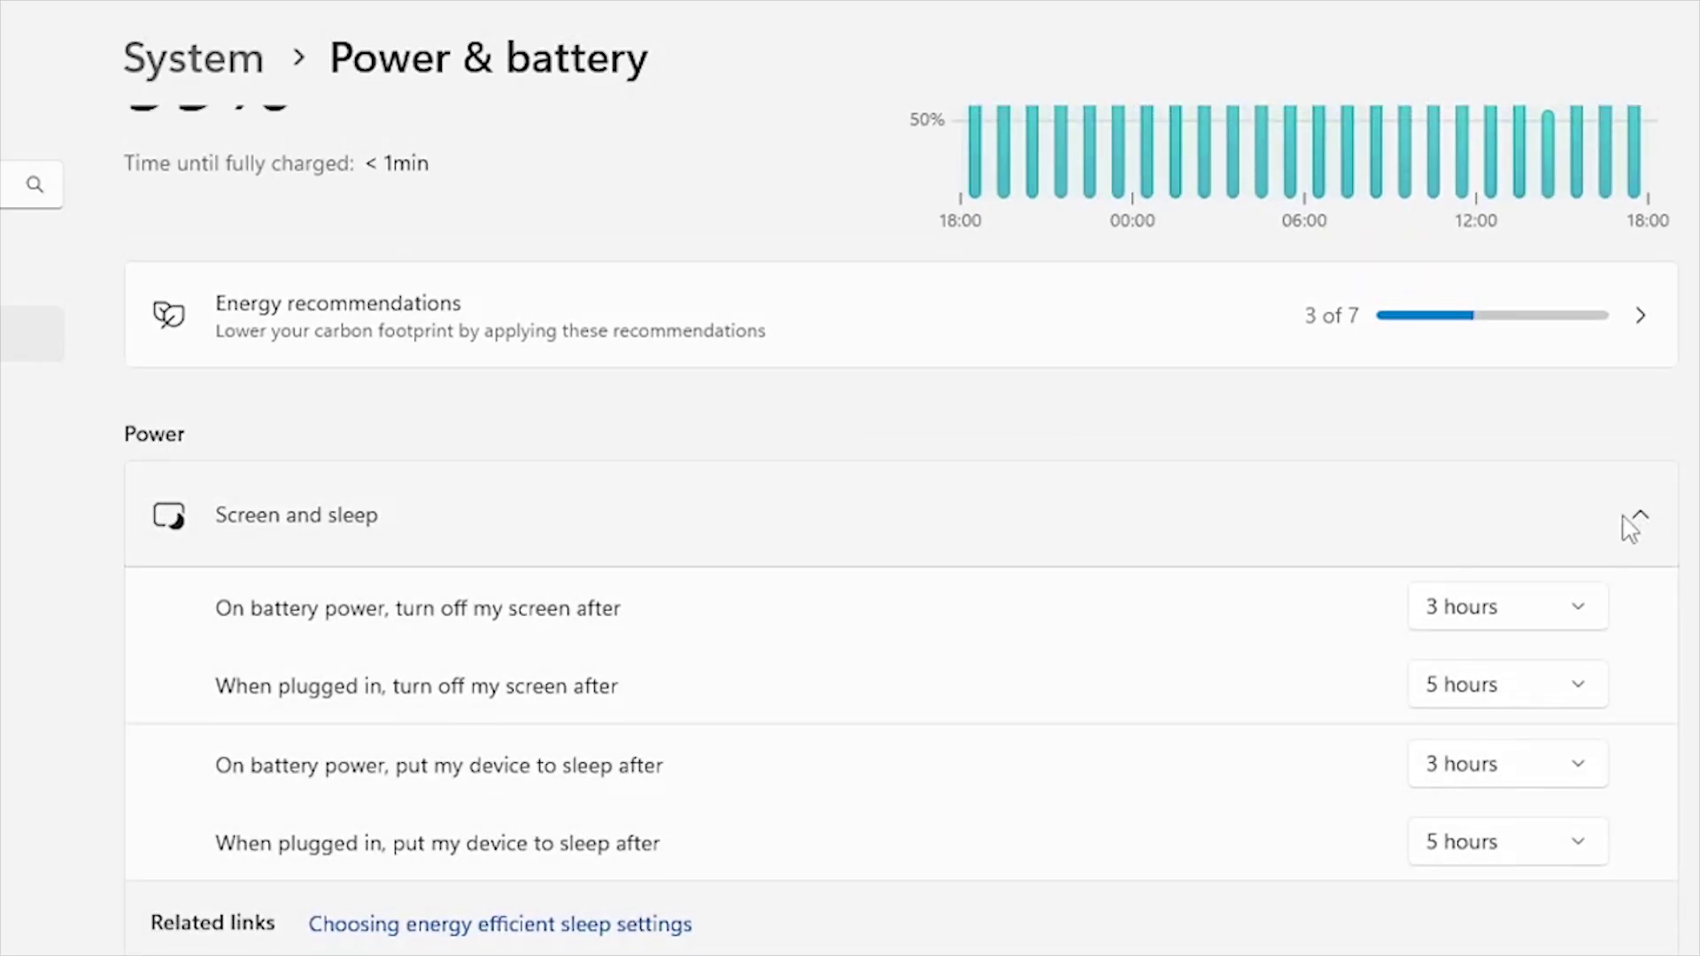
pyautogui.scroll(-2, 1017, 679)
pyautogui.click(1490, 469)
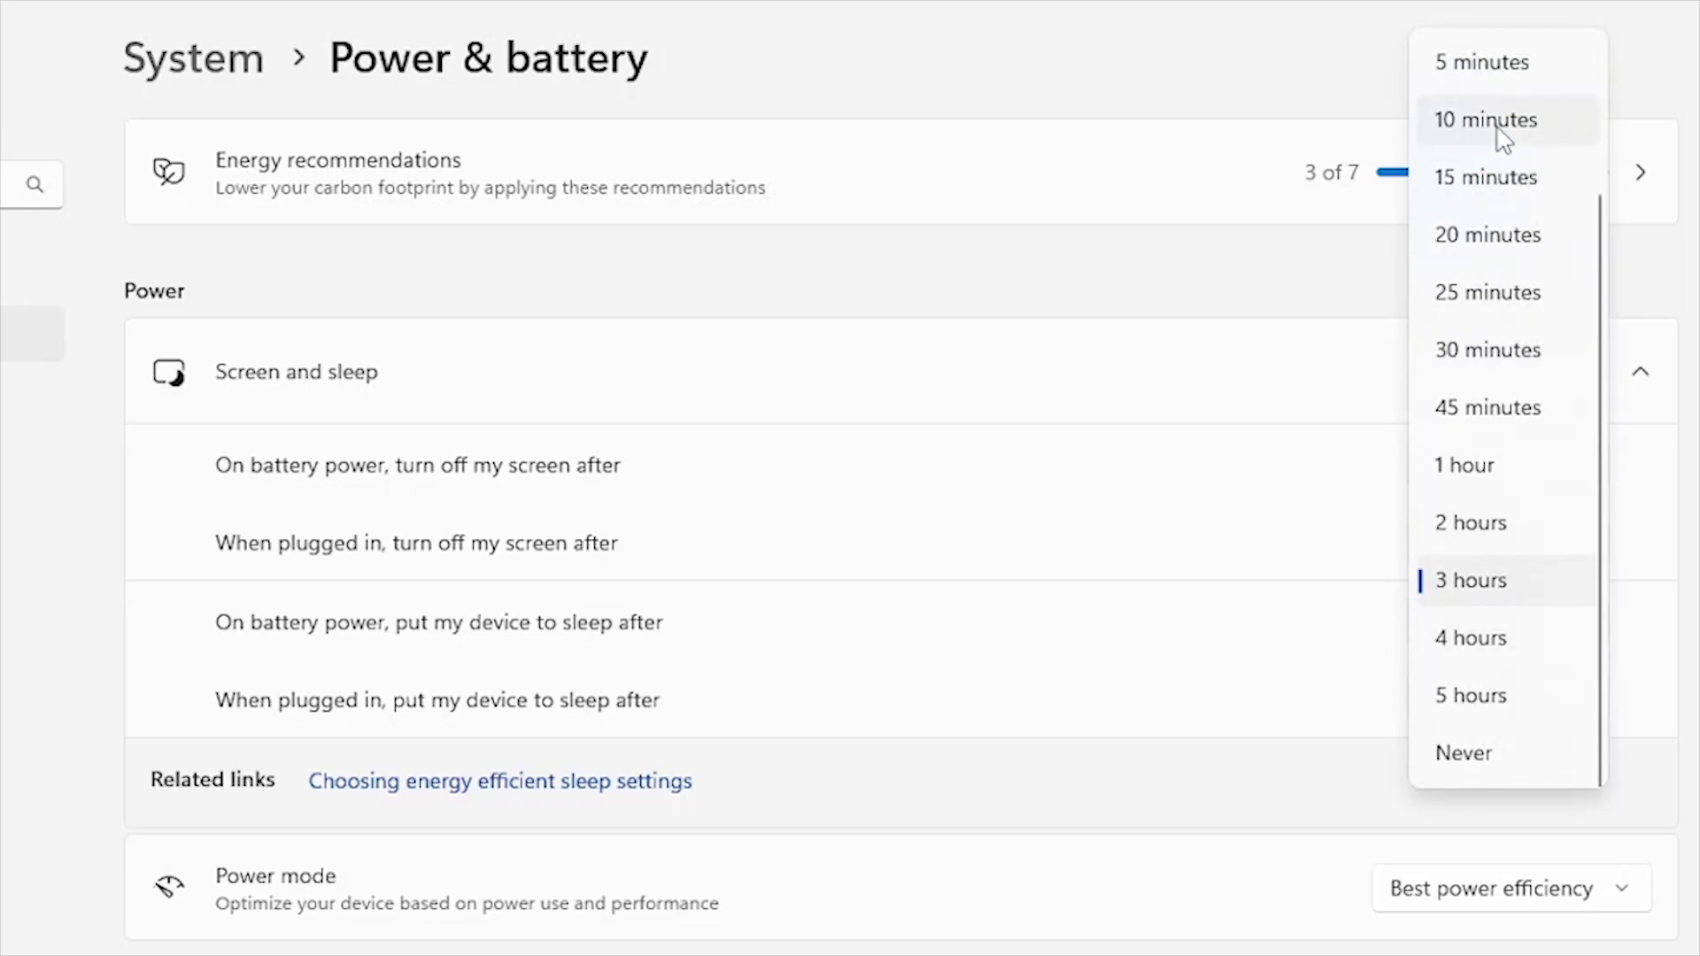
pyautogui.click(1497, 71)
pyautogui.click(1497, 553)
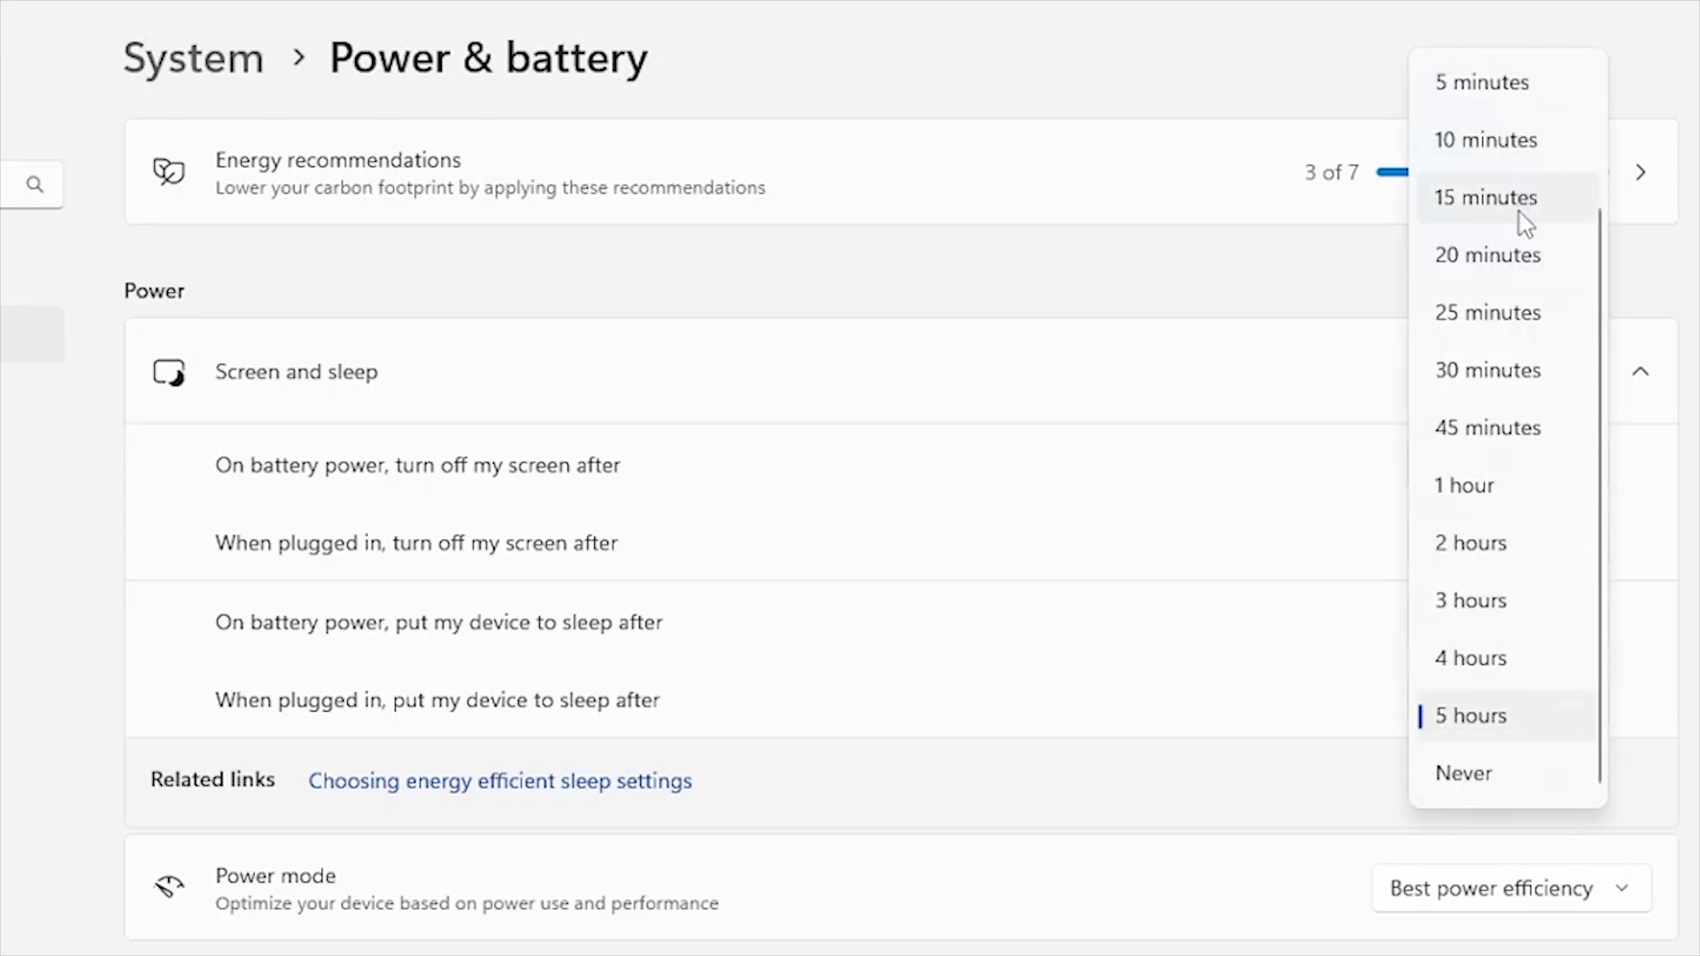
pyautogui.click(1514, 150)
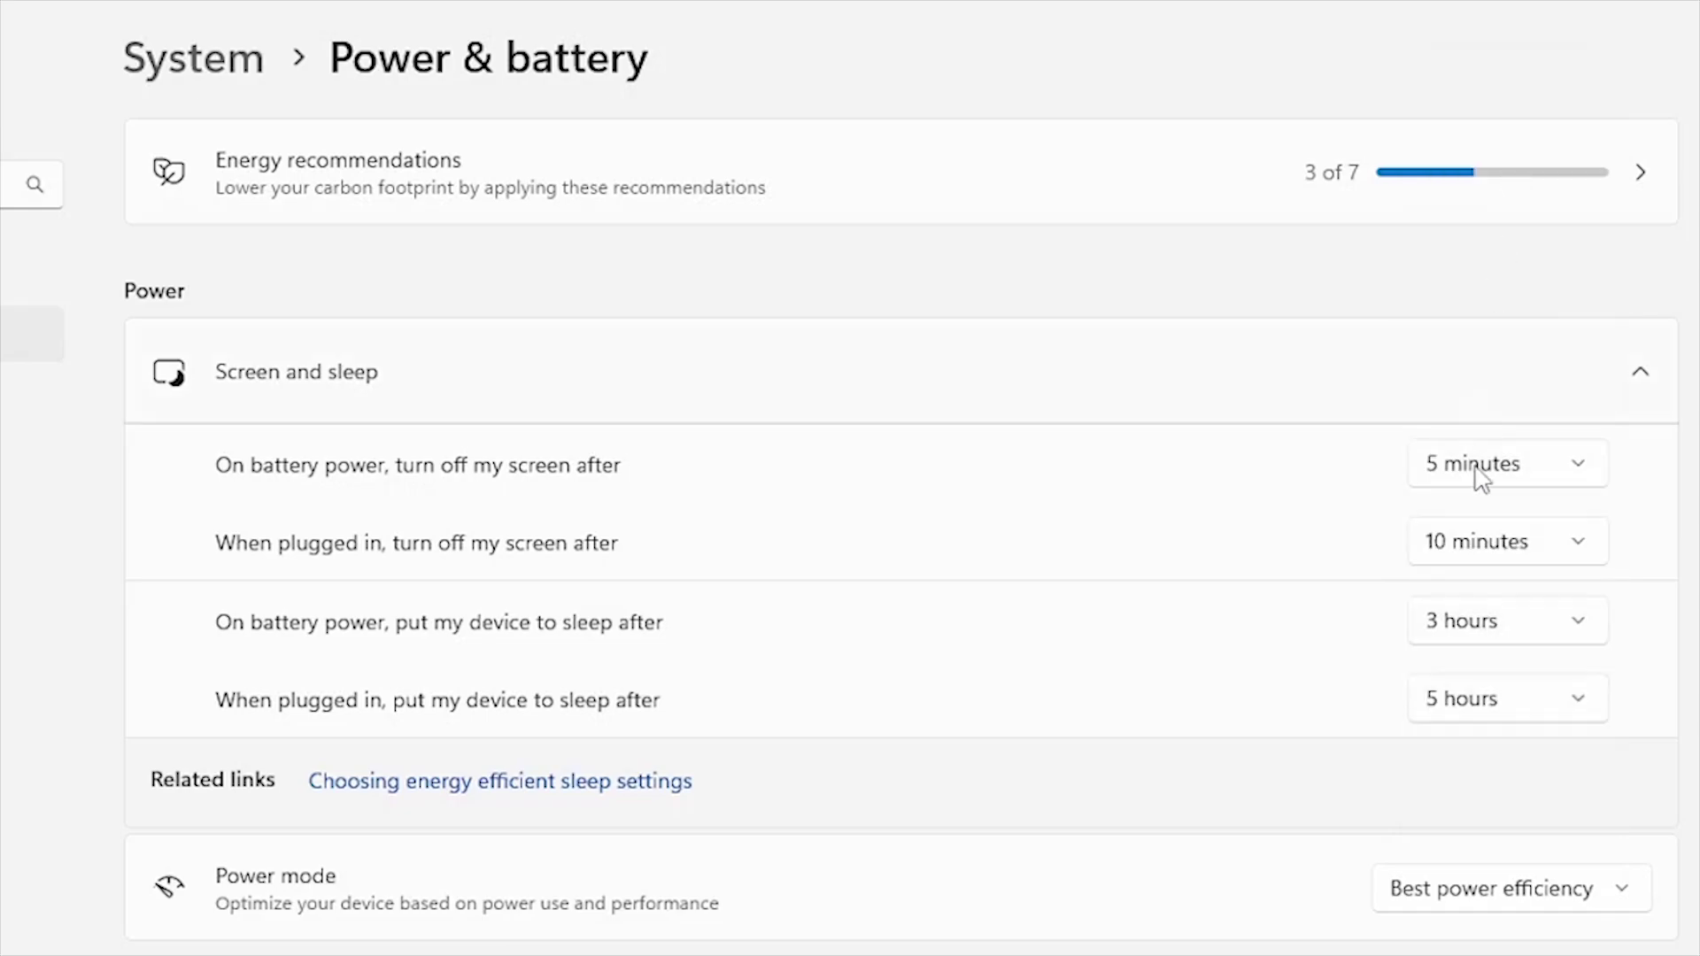
# - Set the device to go to sleep after 10 minutes both on battery power and when plugged in
pyautogui.click(1510, 634)
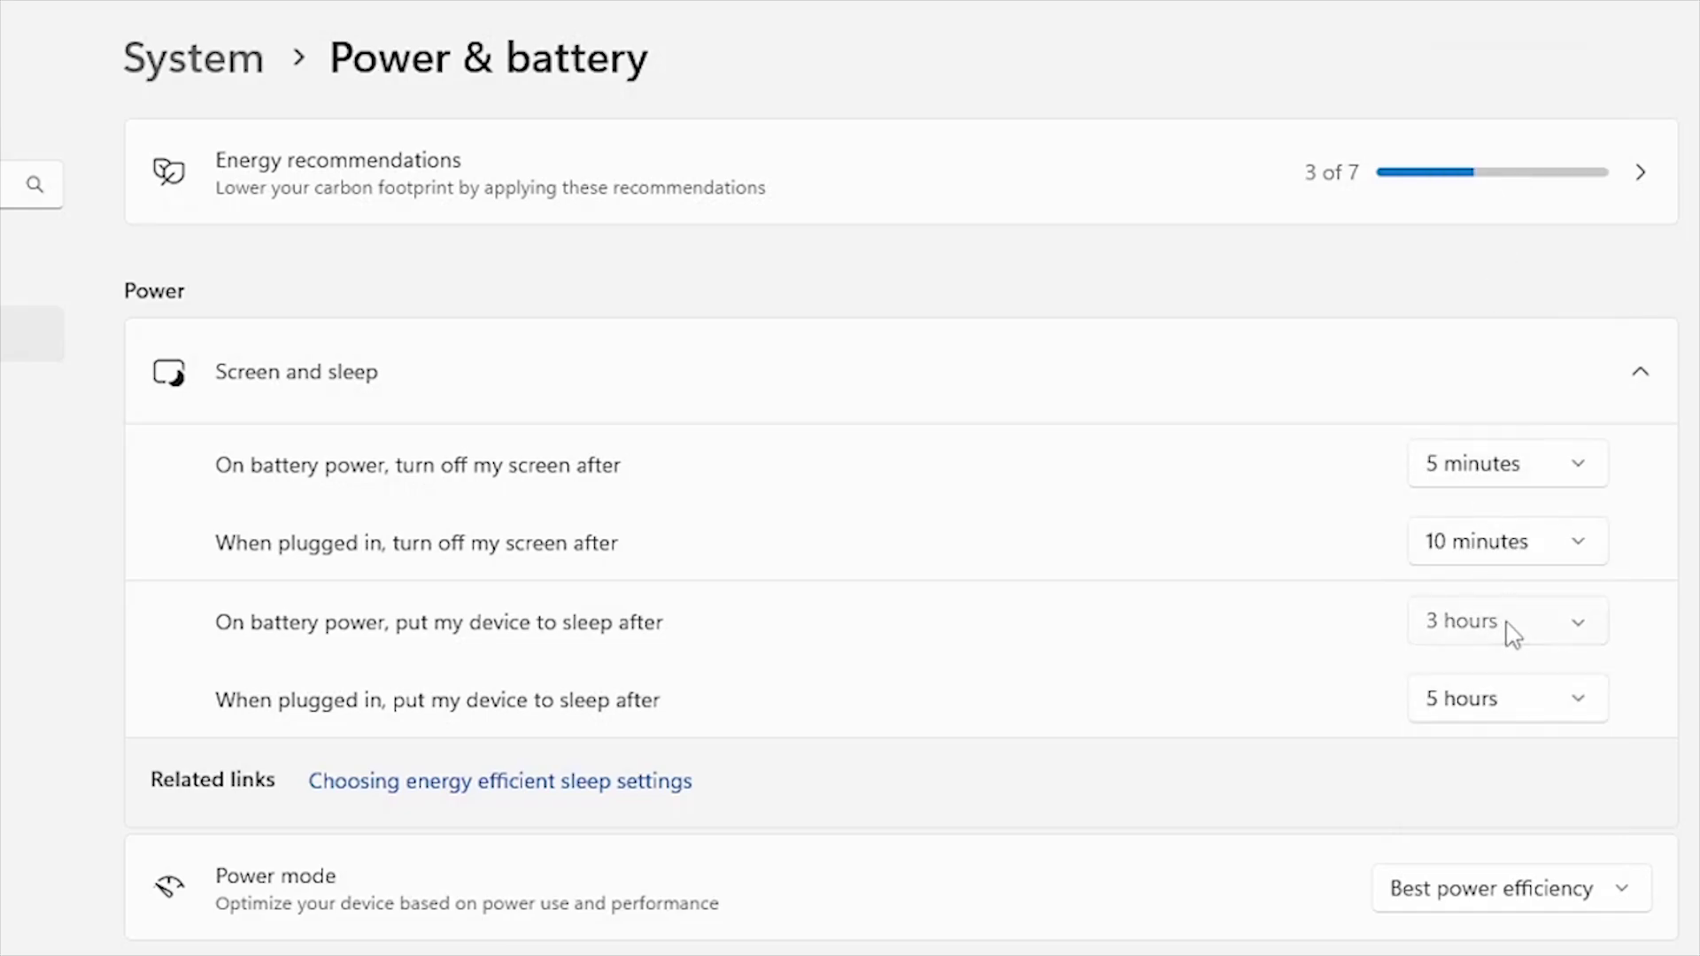
pyautogui.click(1477, 168)
pyautogui.click(1536, 708)
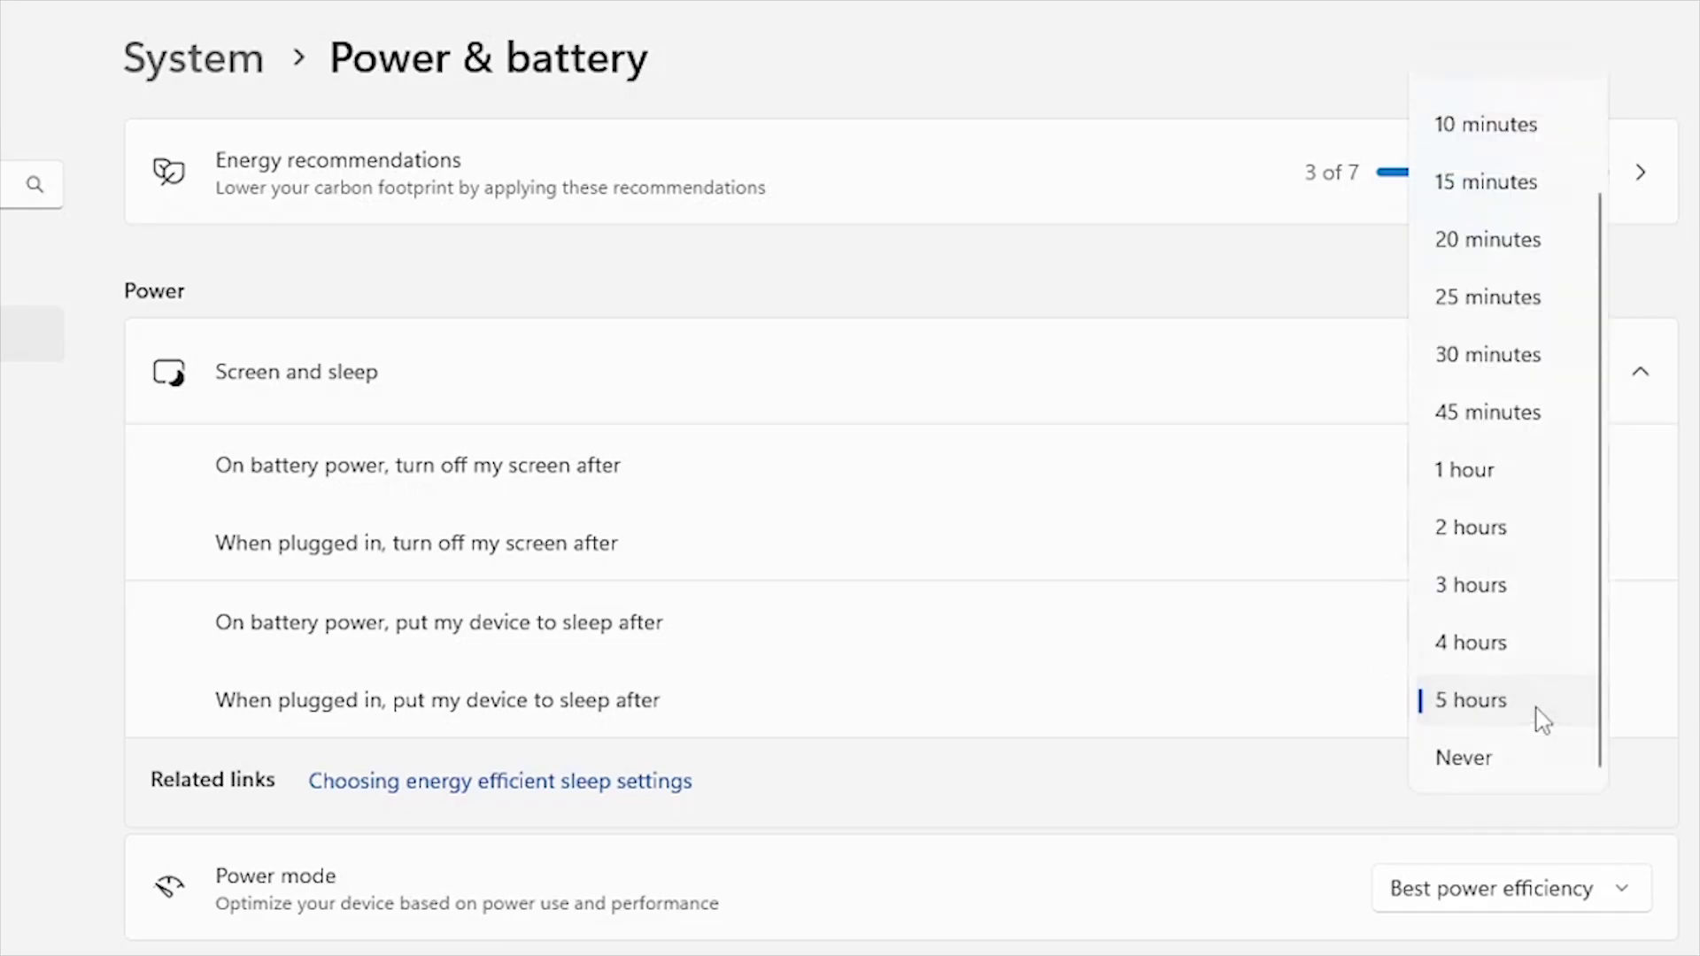
pyautogui.click(1503, 133)
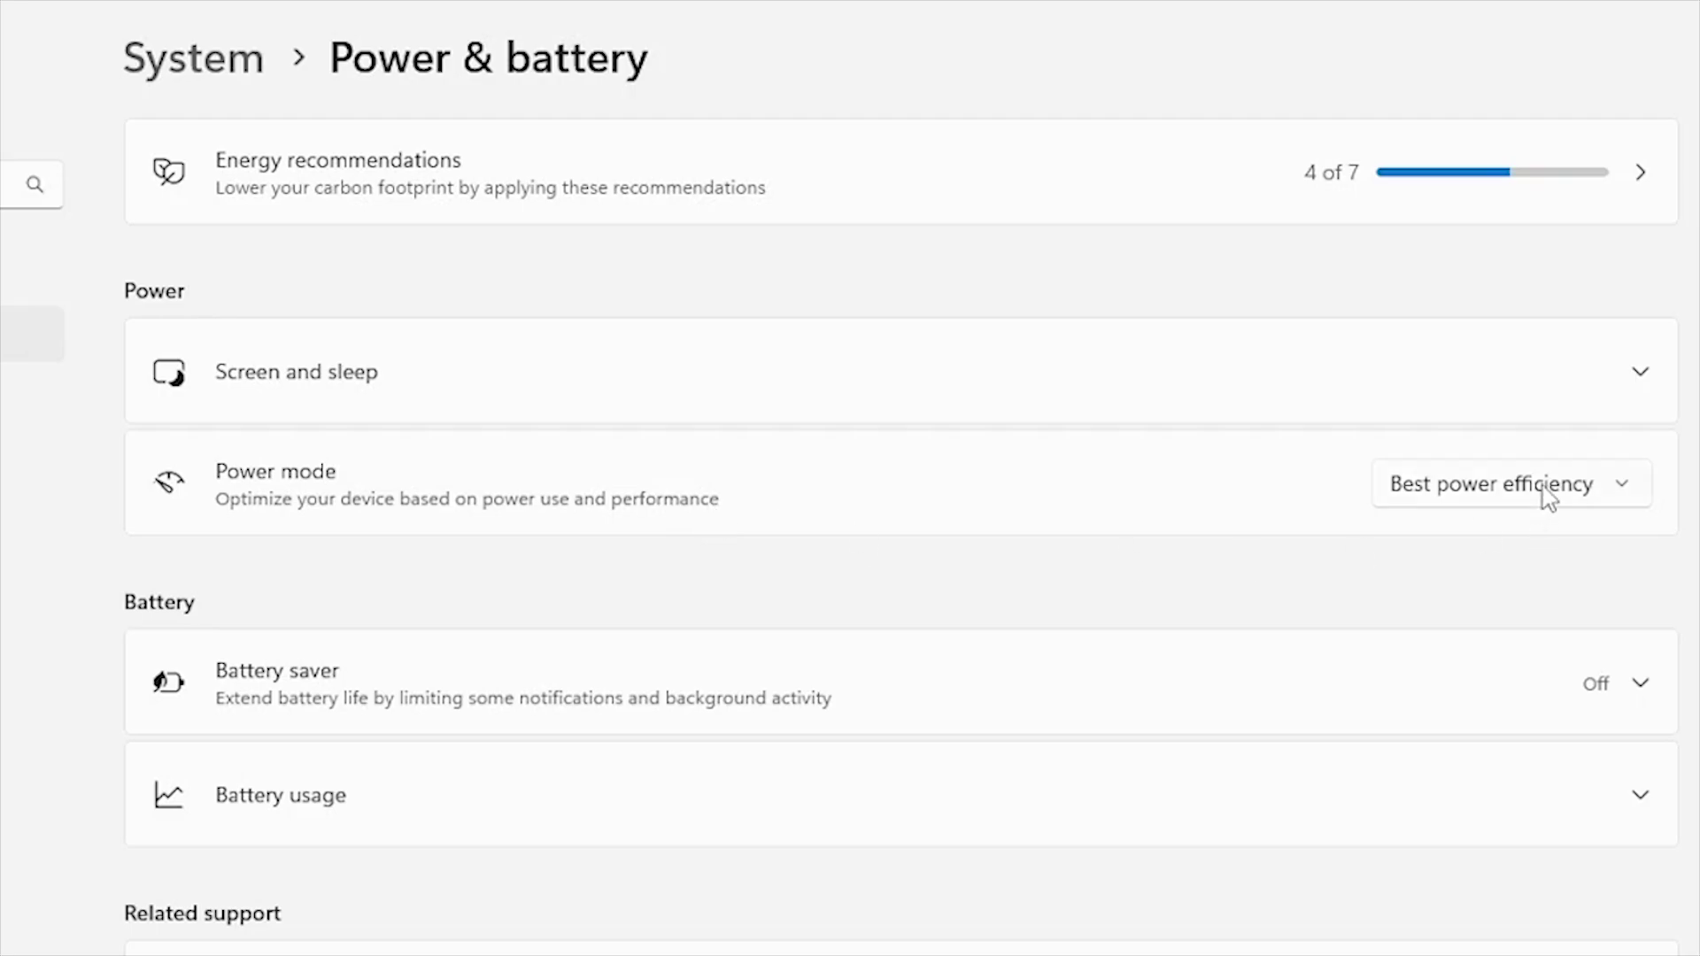
# - Choose Best power efficiency as the power mode again, and set battery saver to turn on automatically at 20%
pyautogui.click(1543, 489)
pyautogui.click(1559, 487)
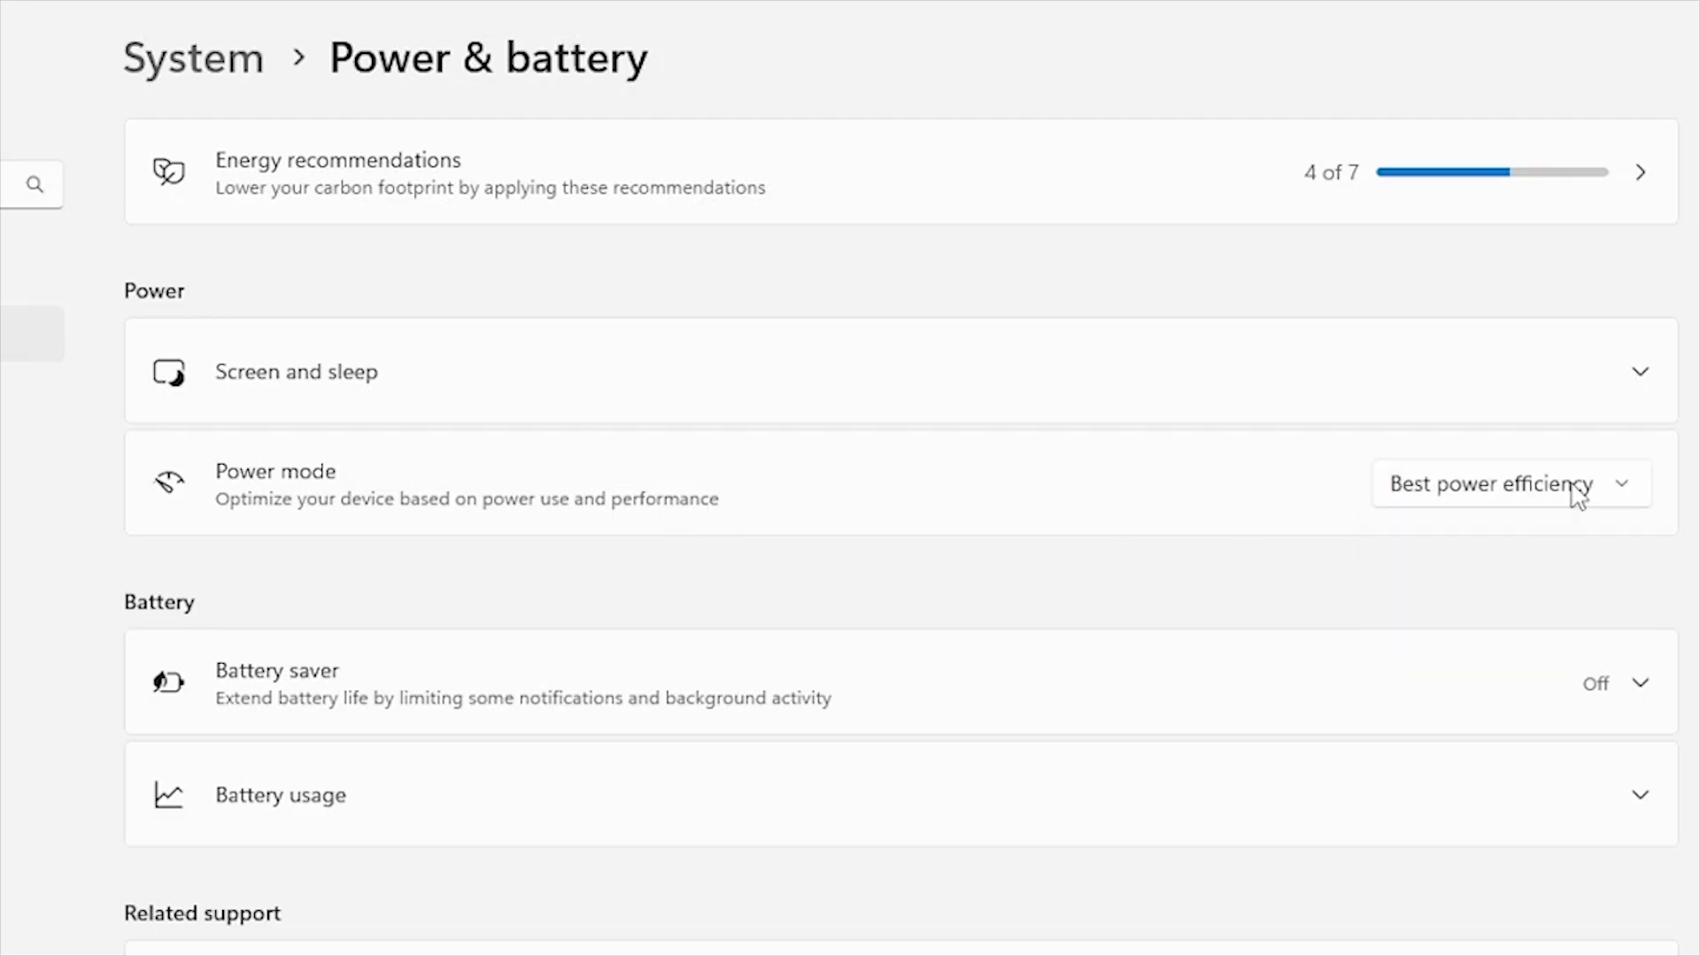
pyautogui.click(1631, 689)
pyautogui.scroll(-2, 1602, 694)
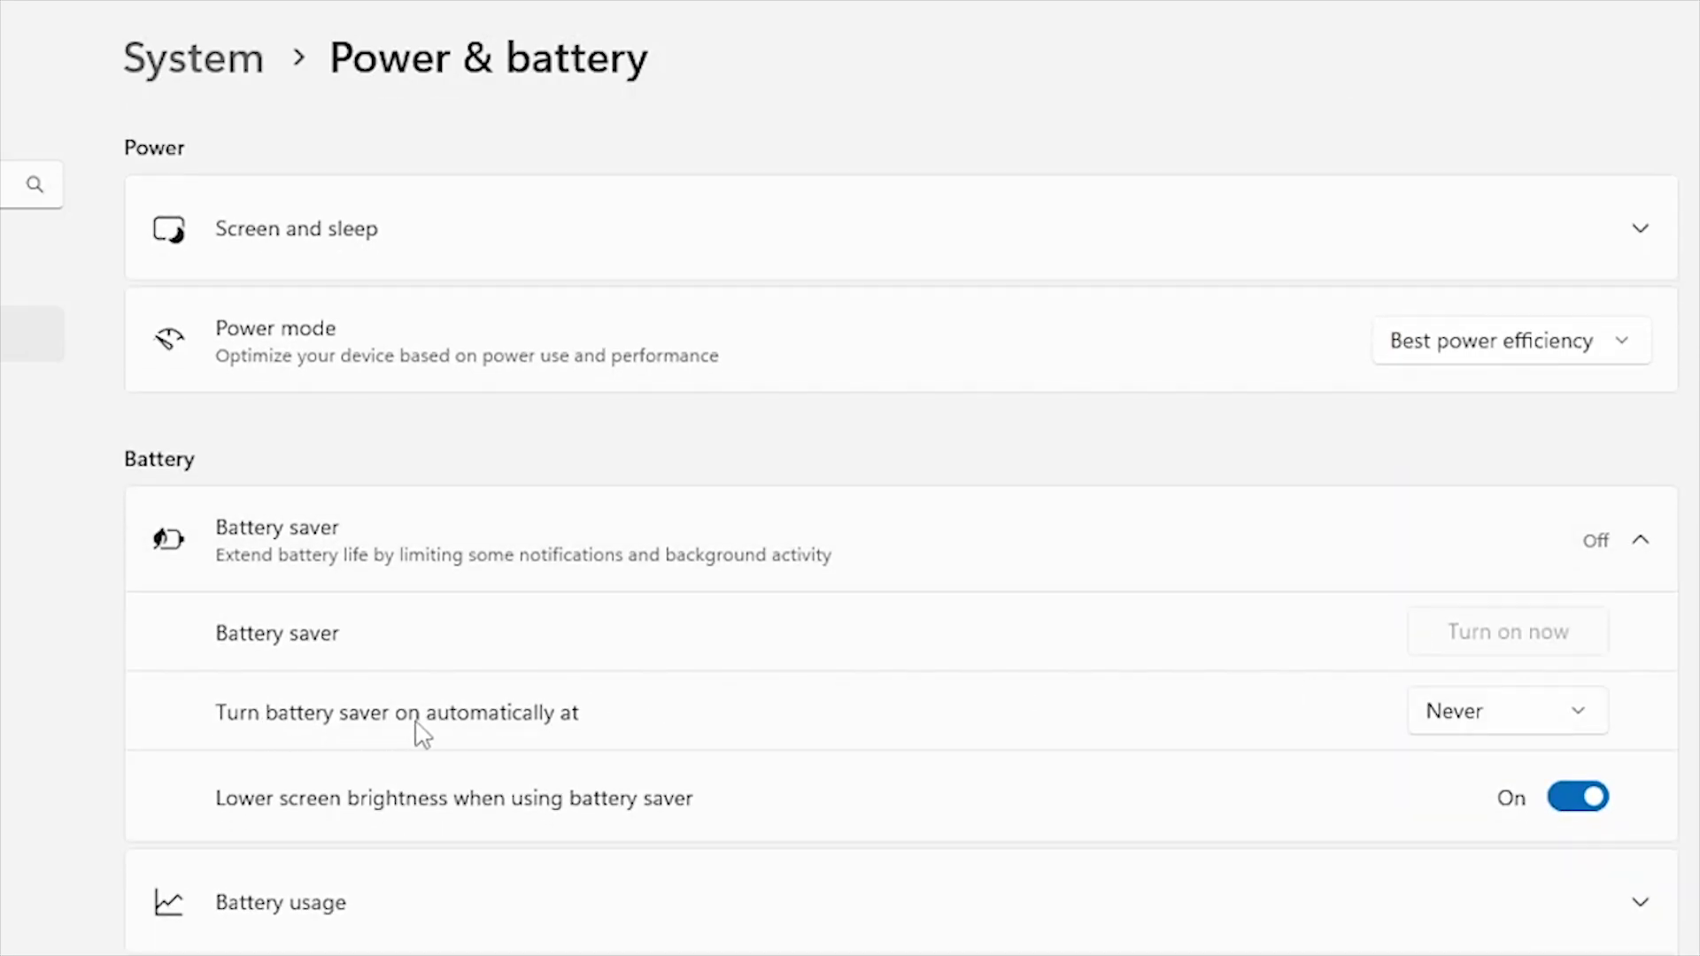
pyautogui.click(1465, 709)
pyautogui.click(1483, 784)
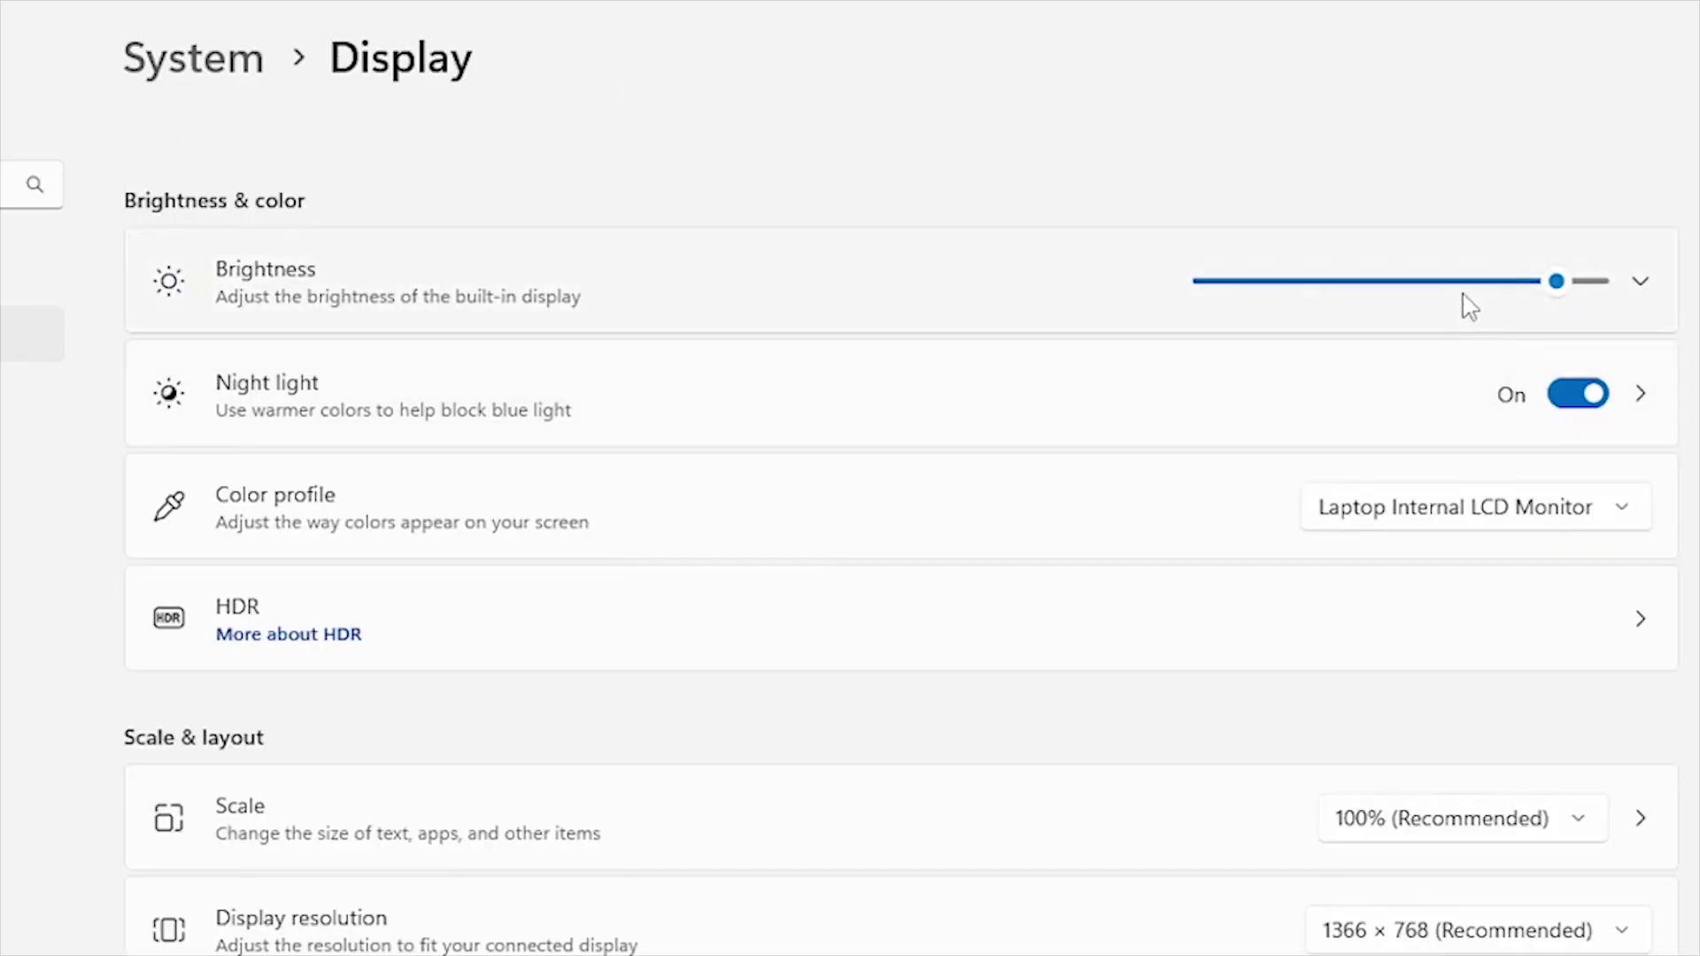
# - Lower the brightness of the built-in display in the Display settings
pyautogui.moveTo(1465, 294); pyautogui.dragTo(1393, 289)
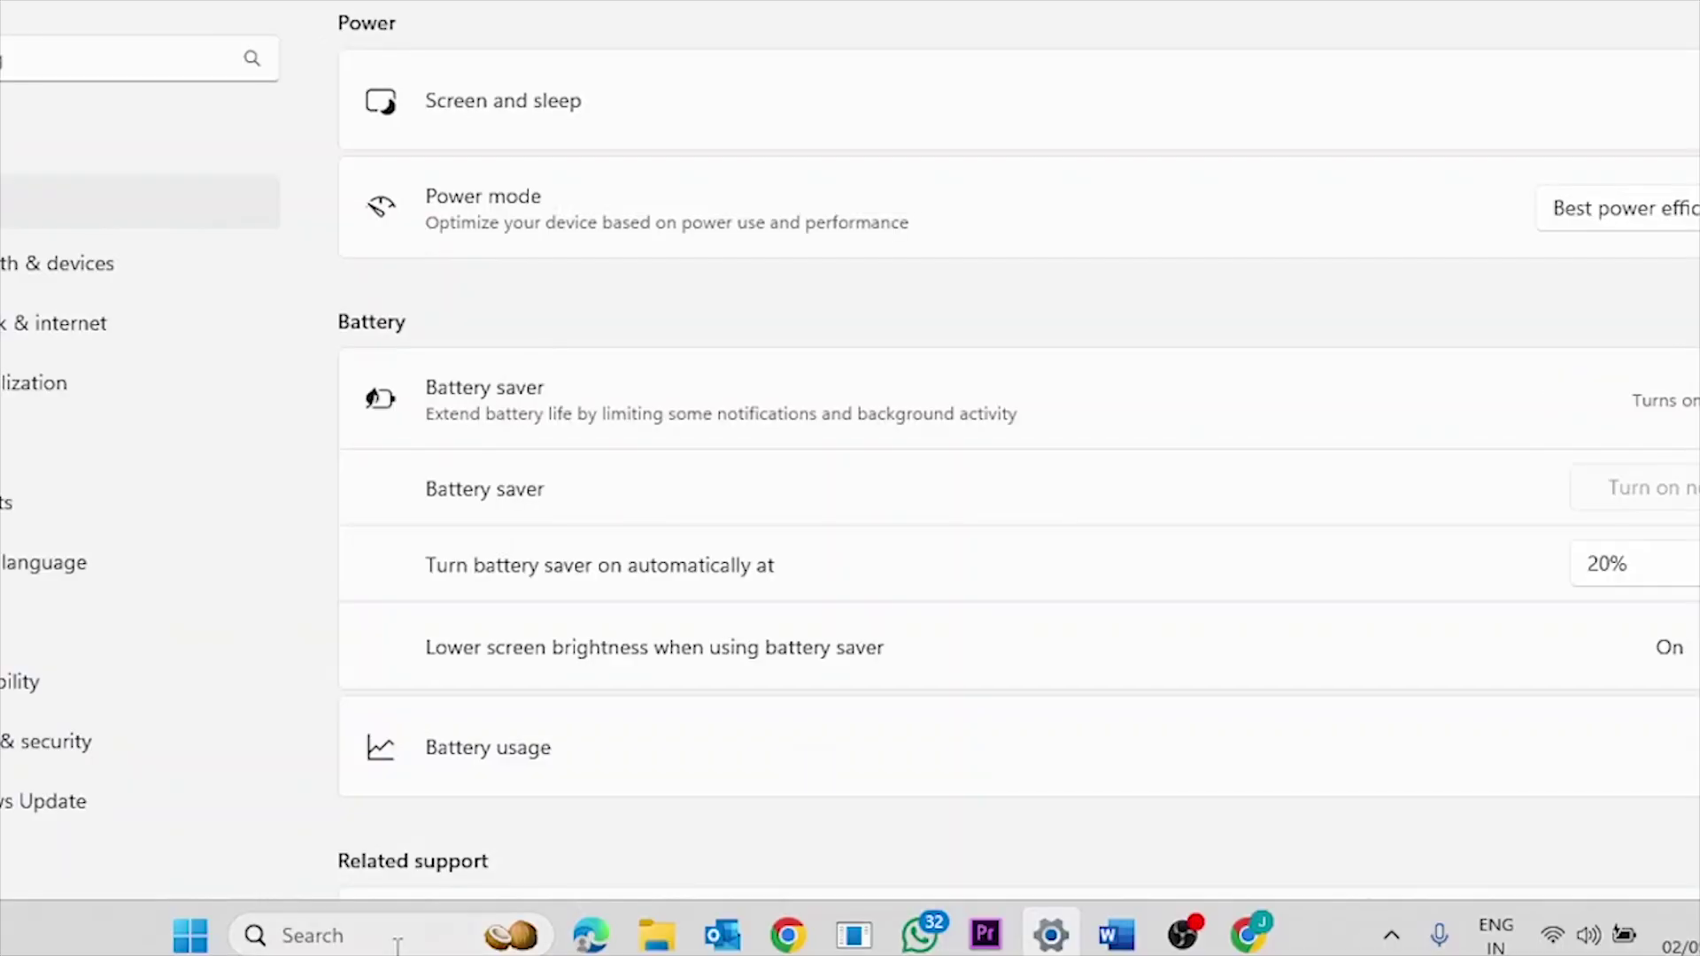
# - Search Windows for the power plan editor and open the advanced power settings of the Balanced plan
pyautogui.click(398, 944)
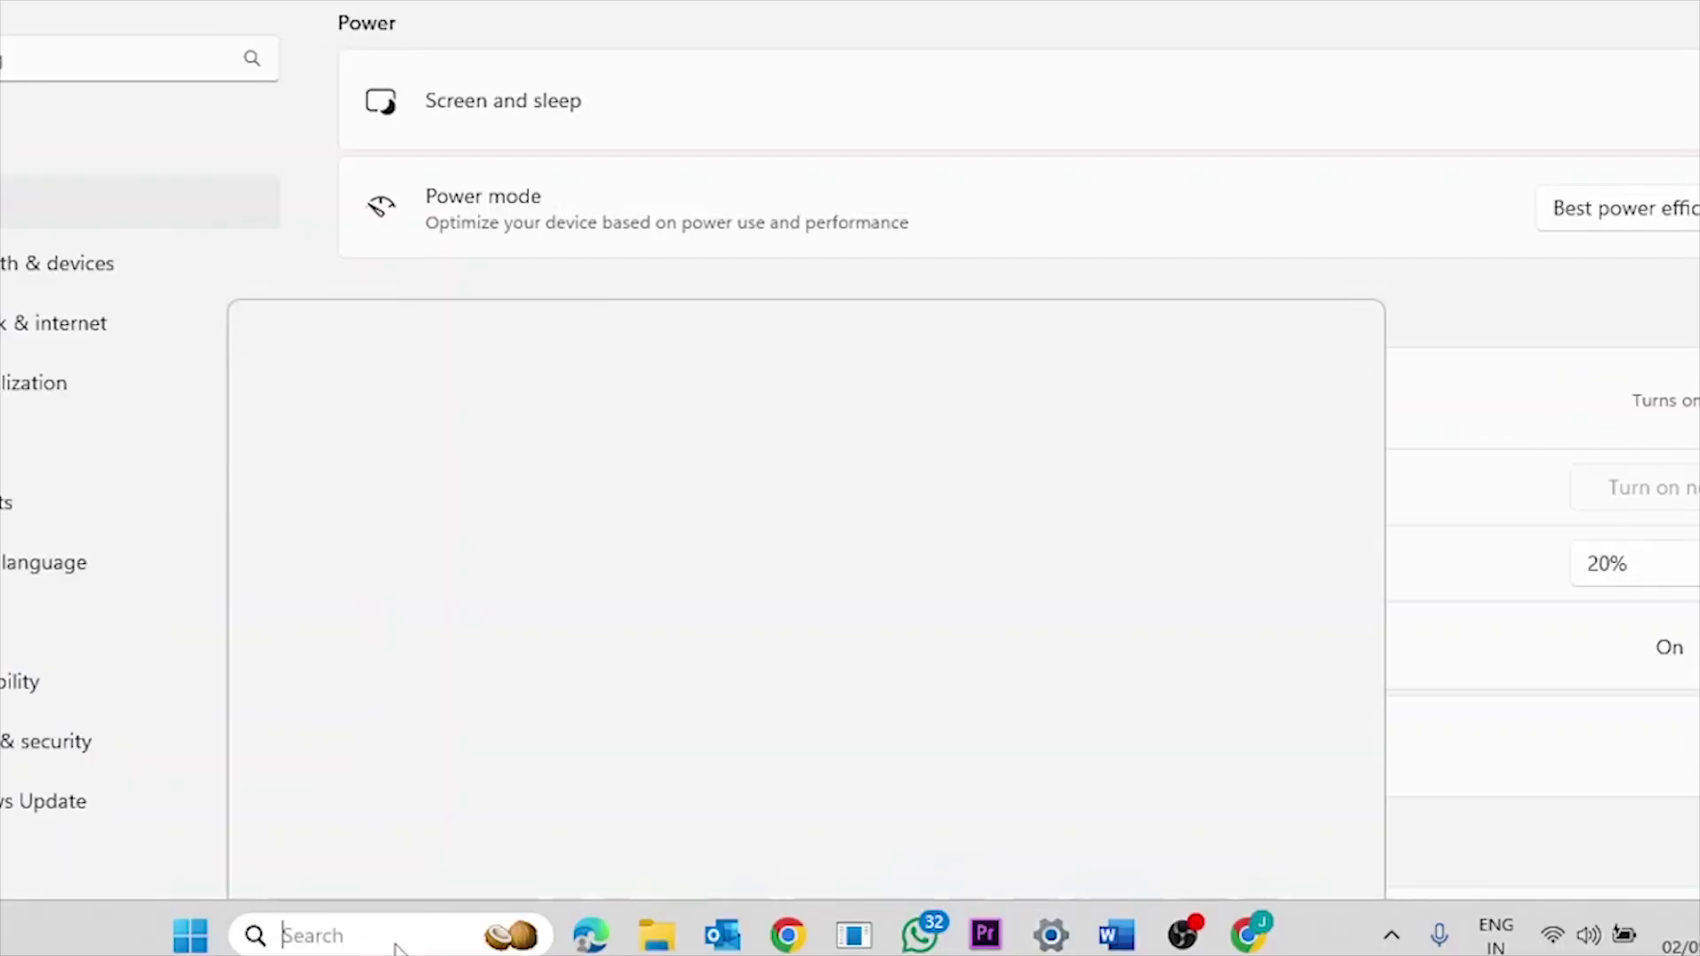
pyautogui.write('power pla')
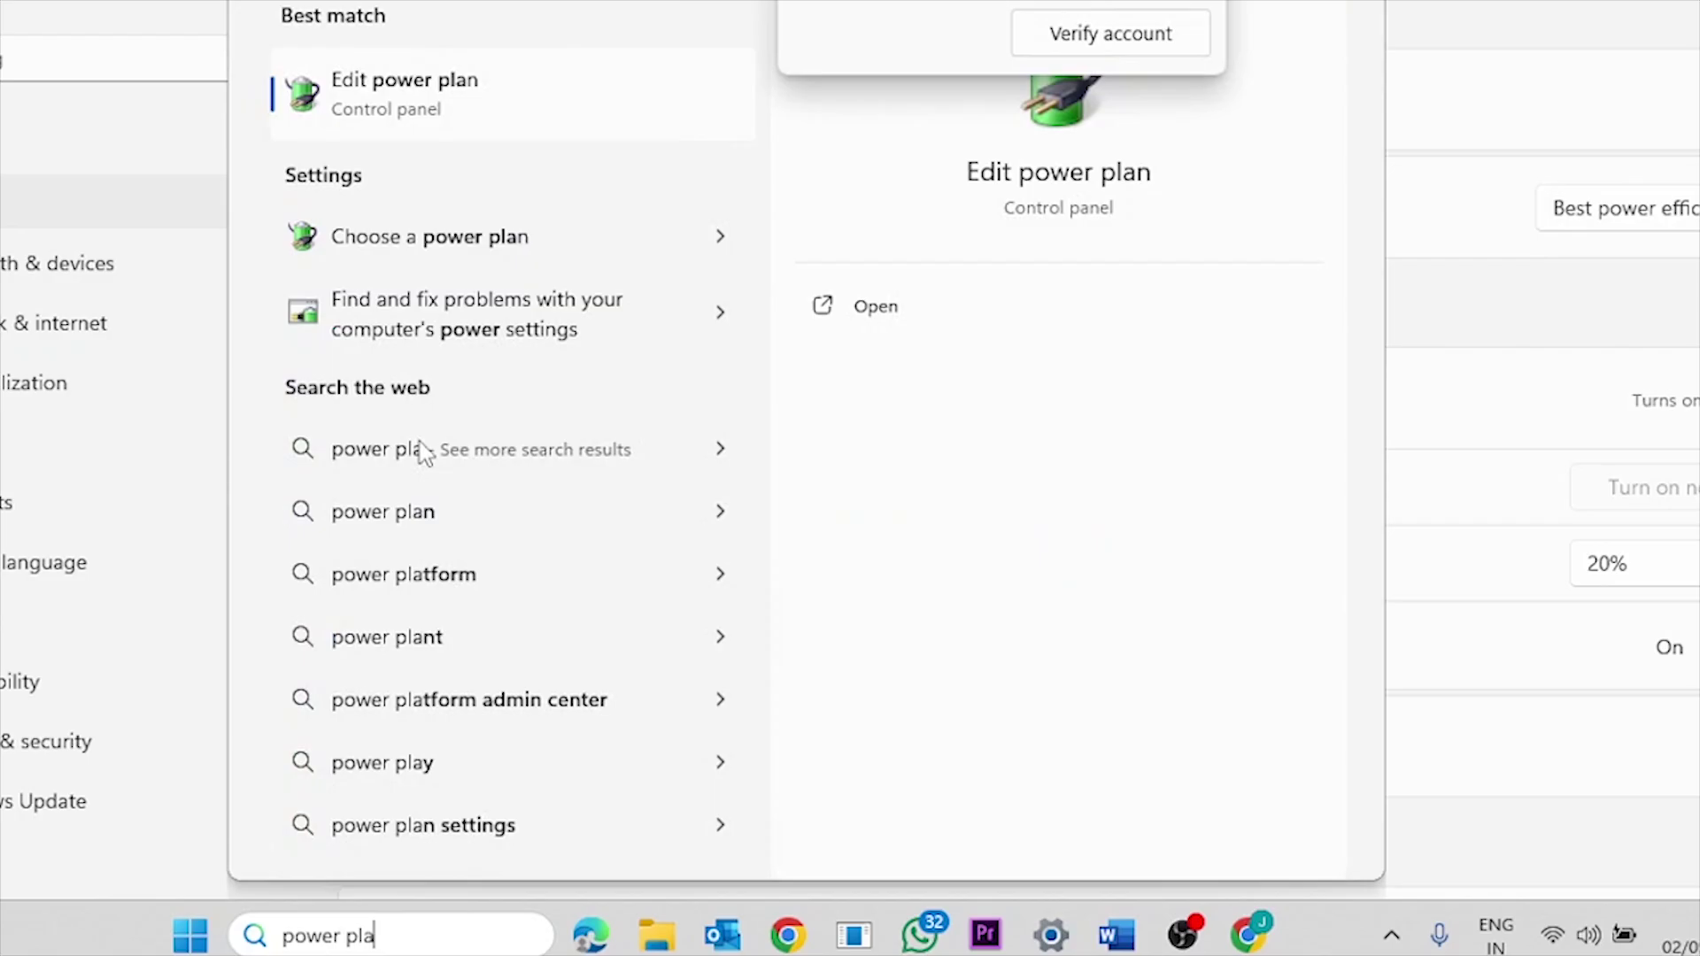
pyautogui.click(395, 106)
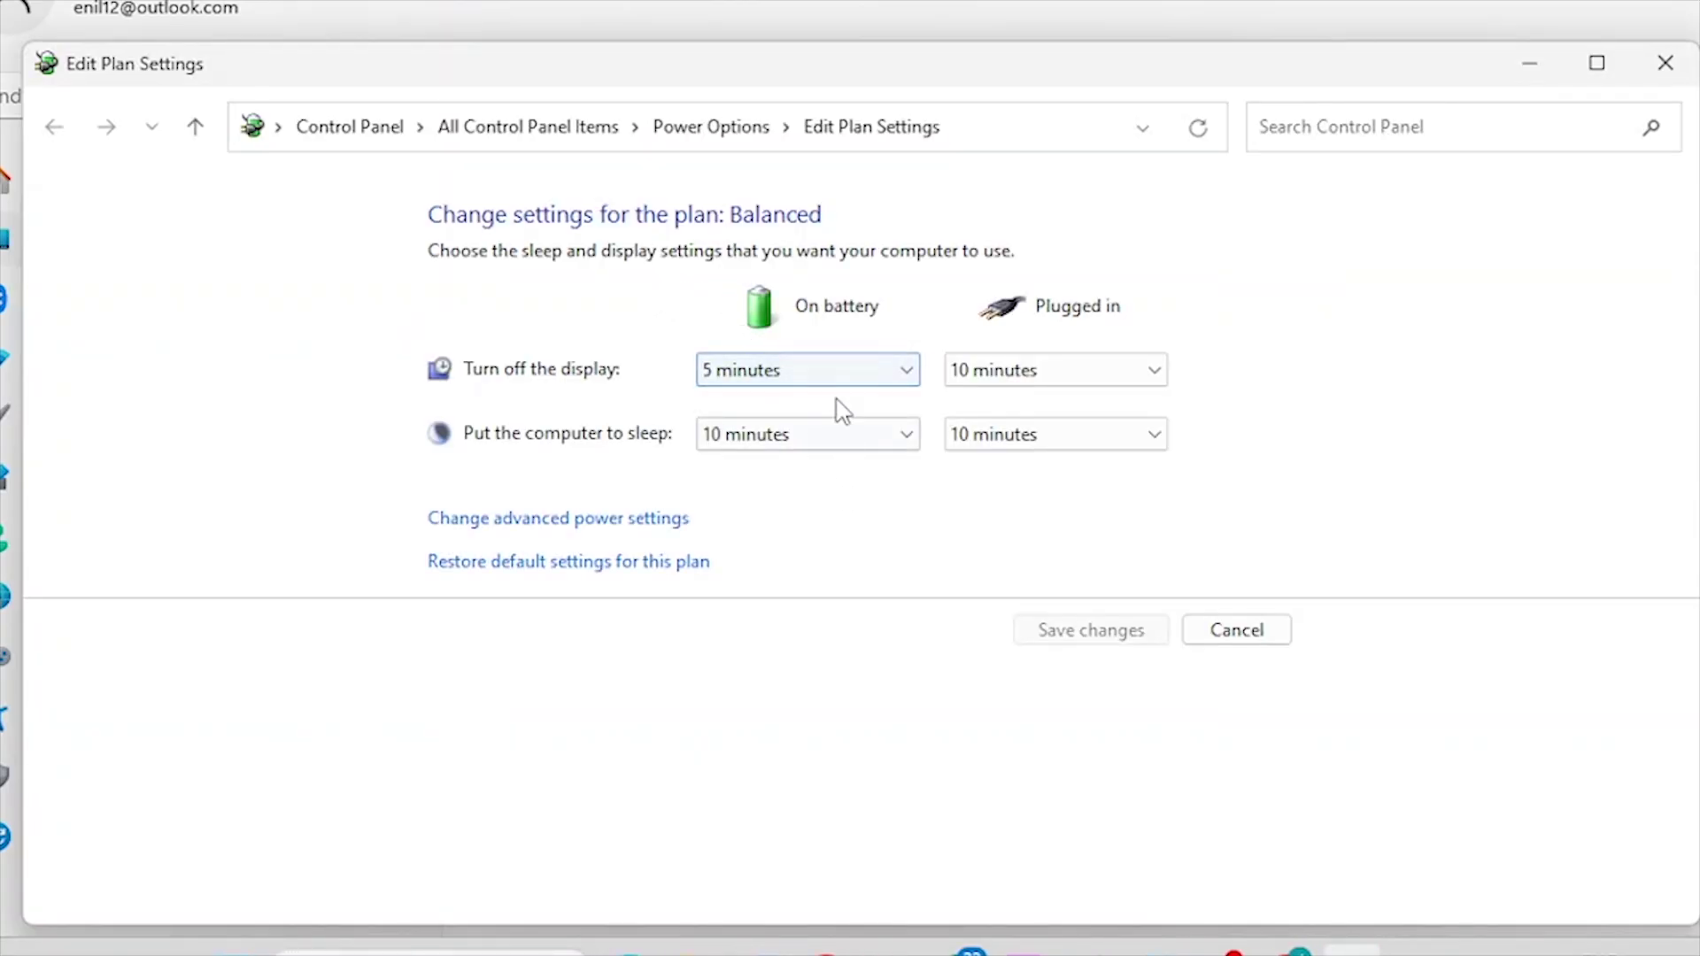
pyautogui.click(618, 526)
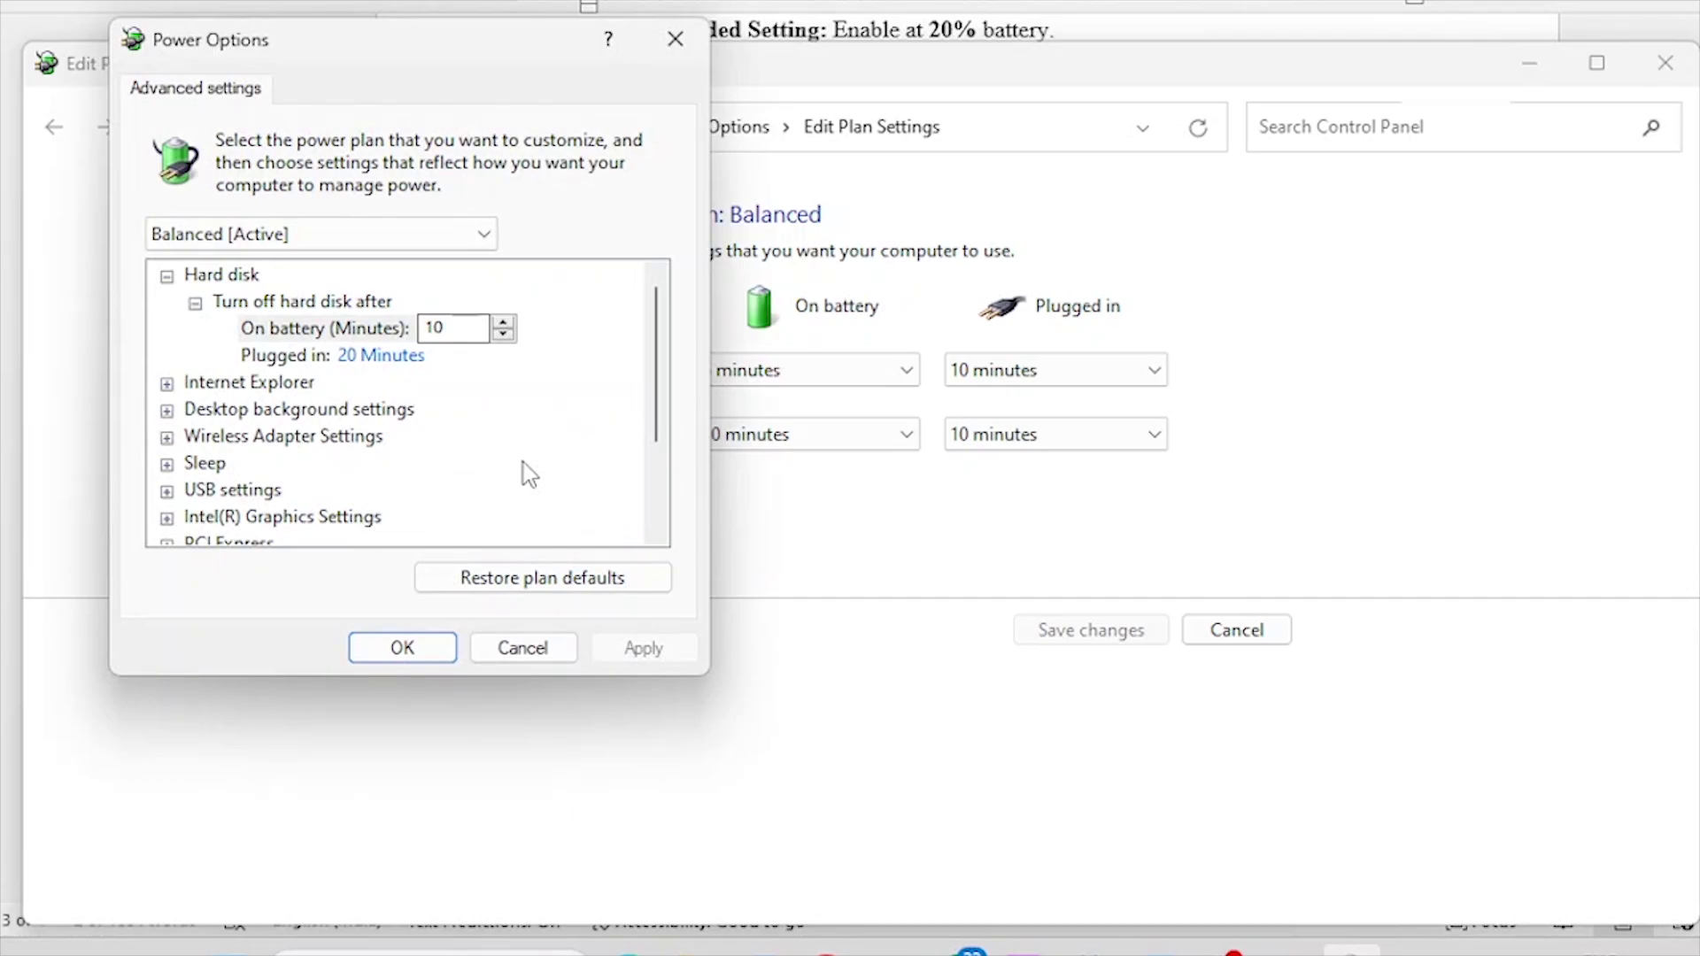
# - Examine the Balanced plan's advanced settings for wireless adapter power saving and multimedia, then close the power options without changes
pyautogui.click(166, 438)
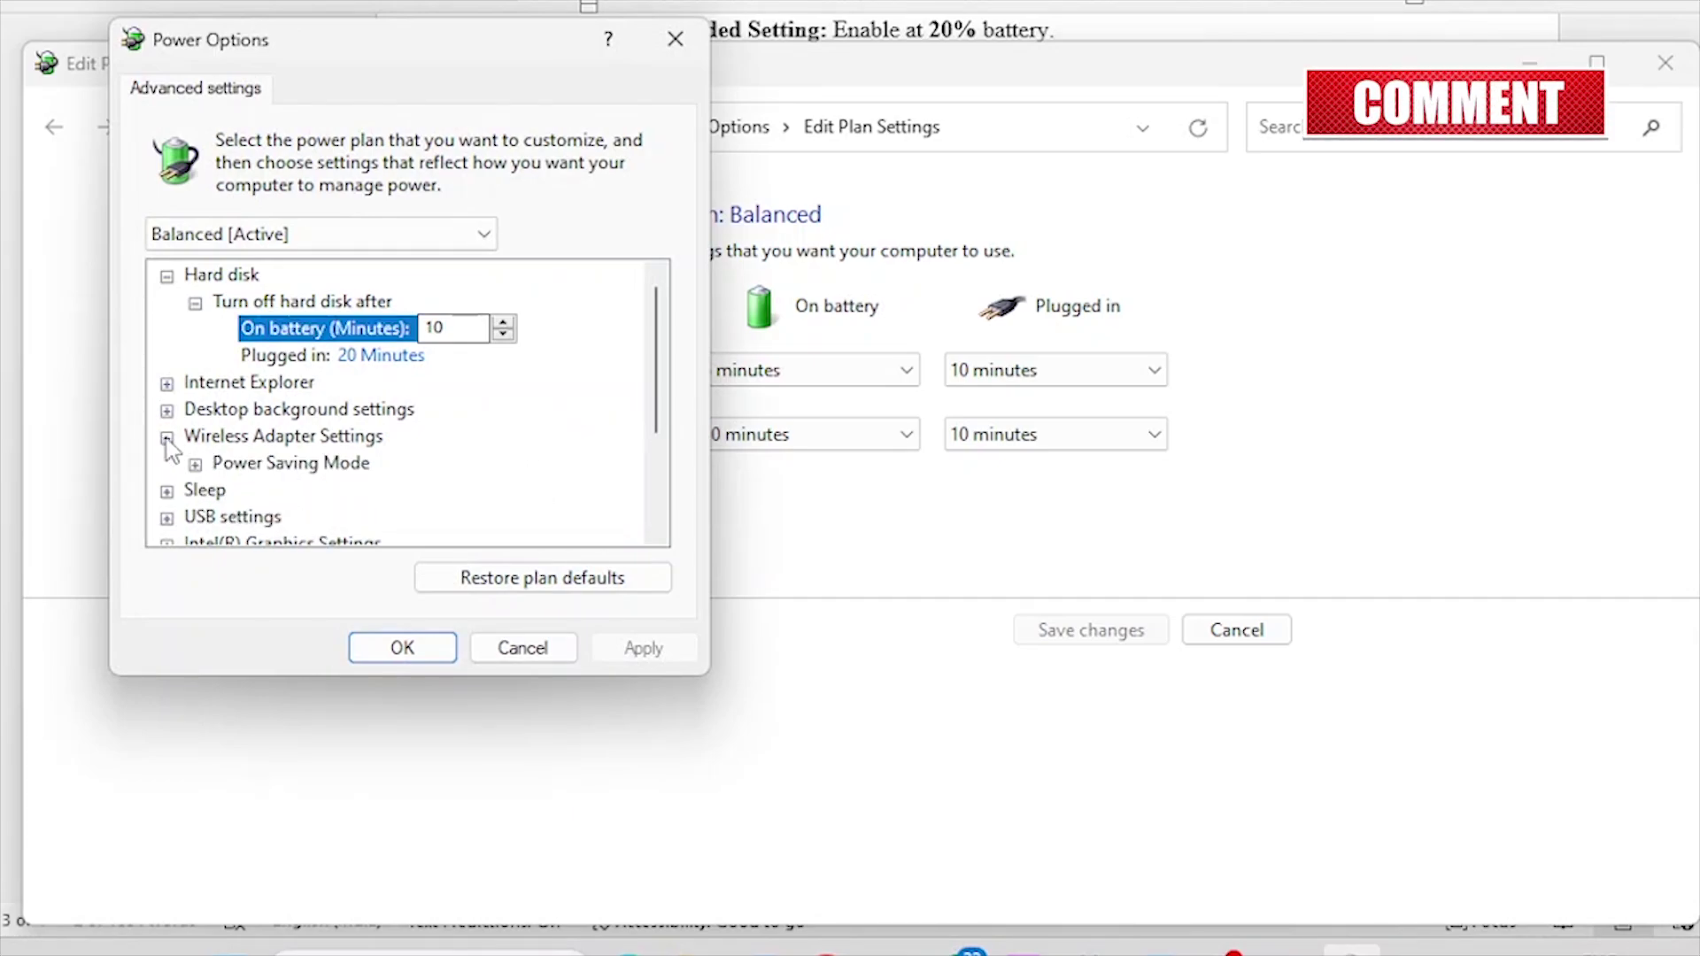
pyautogui.click(195, 465)
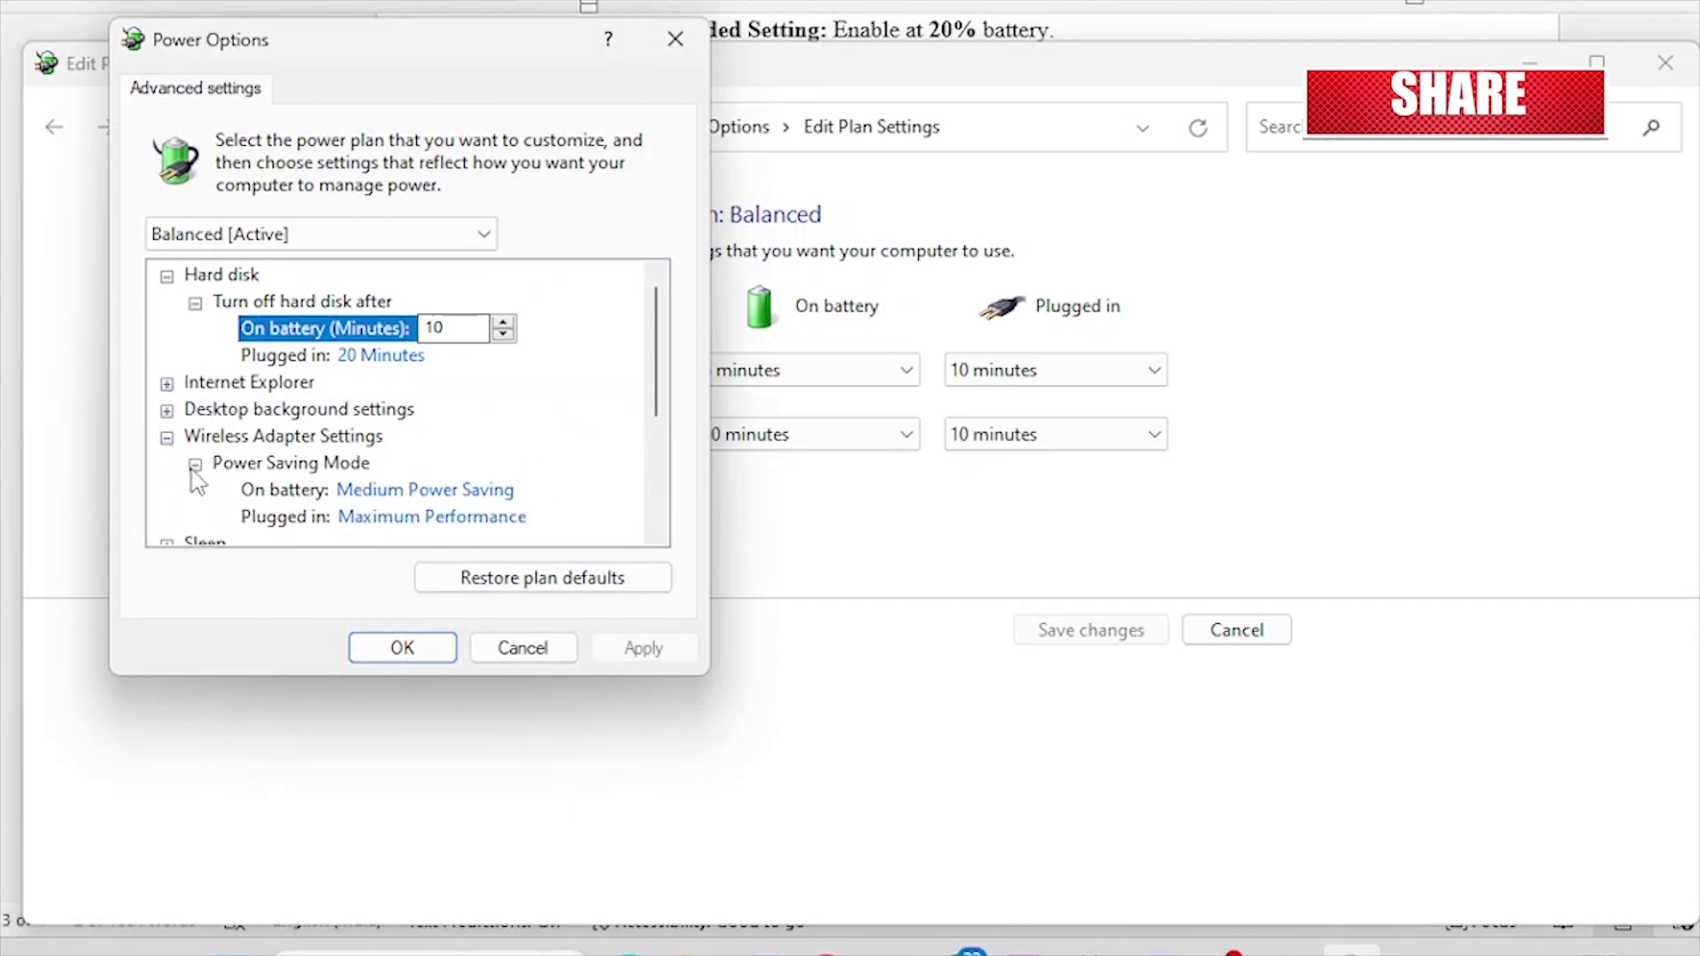
pyautogui.scroll(-2, 226, 487)
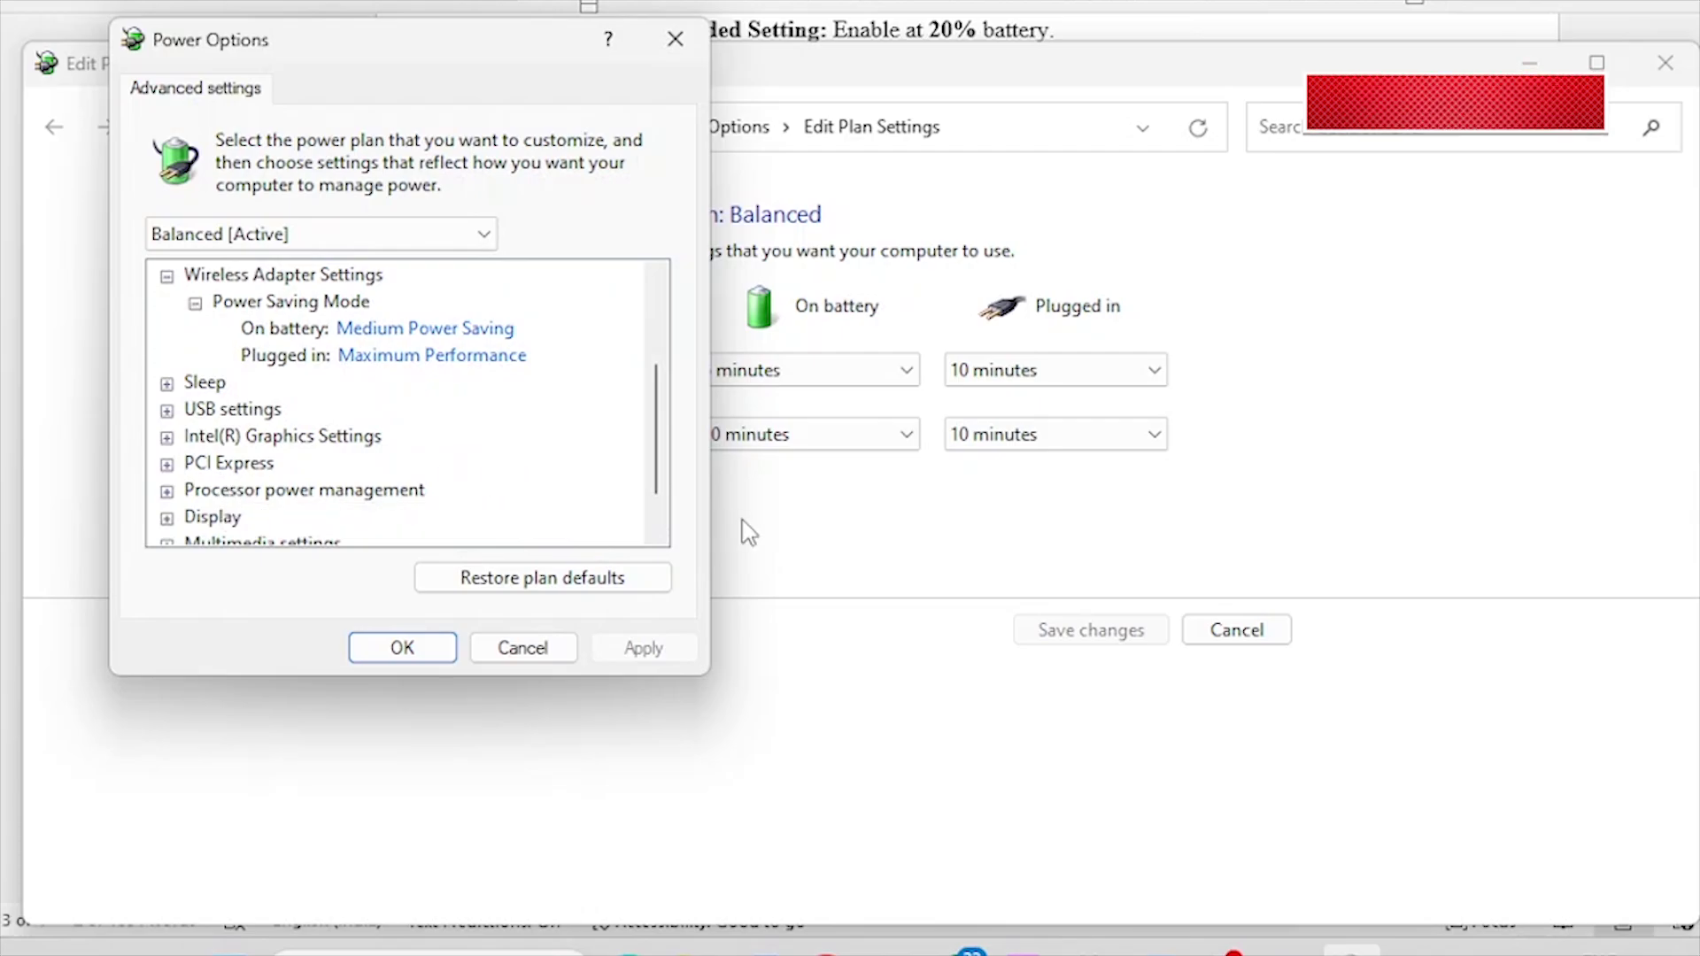
pyautogui.scroll(-1, 608, 458)
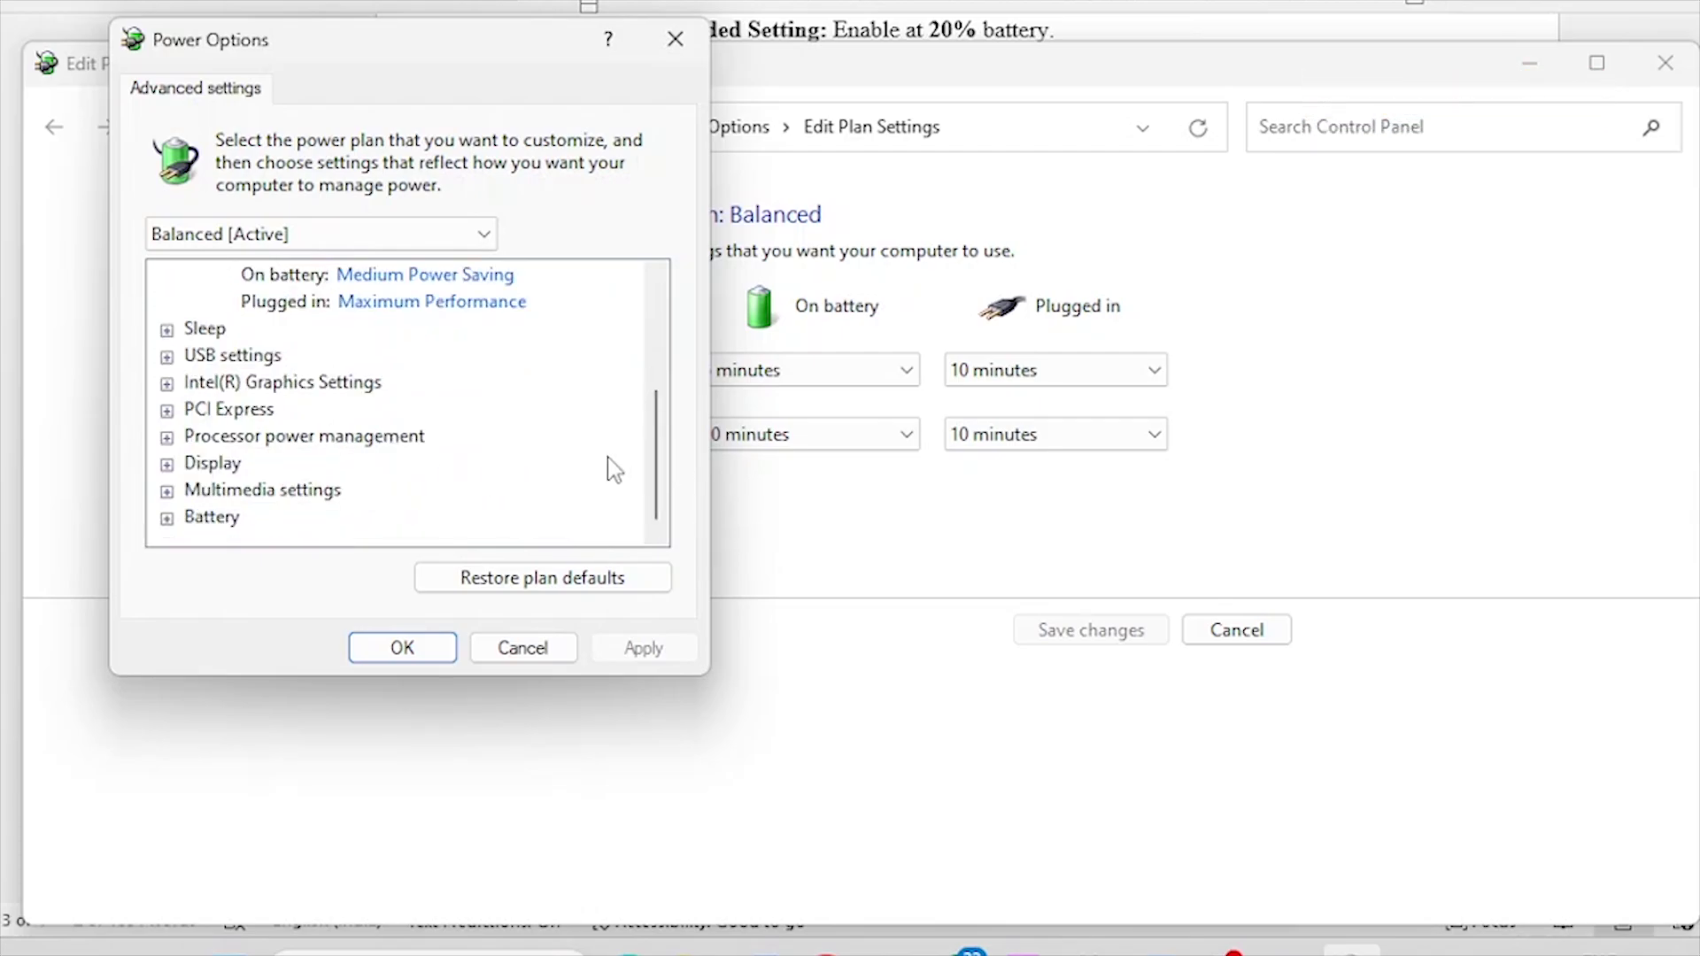
pyautogui.click(167, 492)
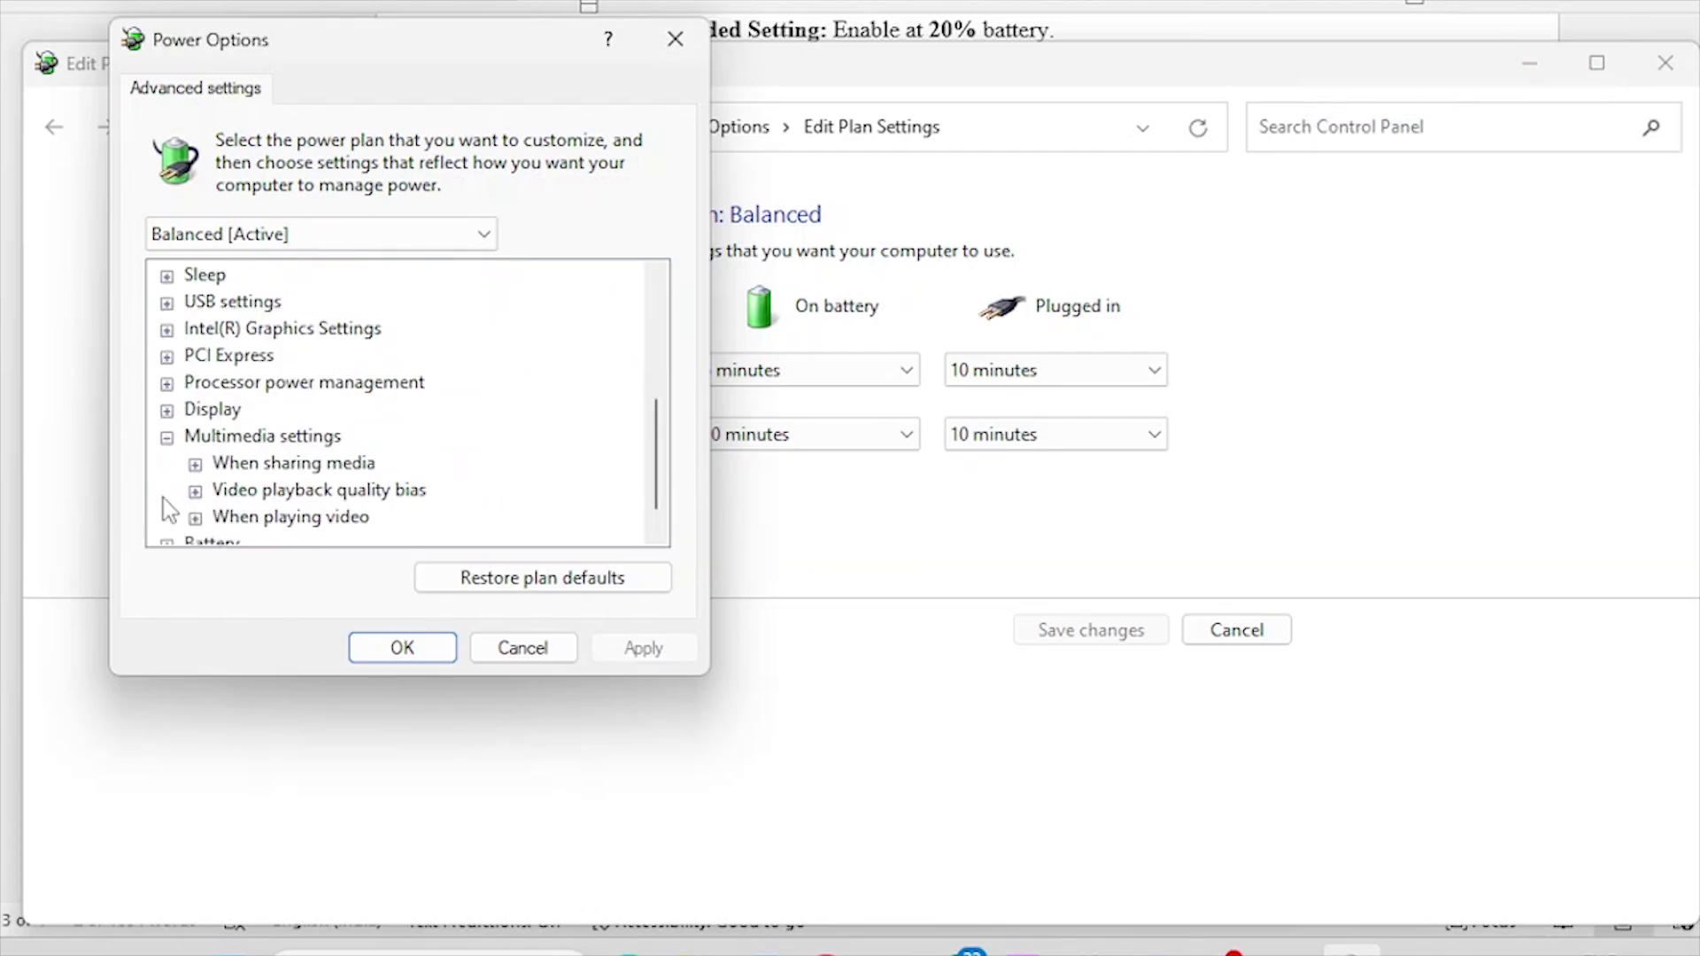
pyautogui.click(167, 437)
pyautogui.scroll(3, 425, 453)
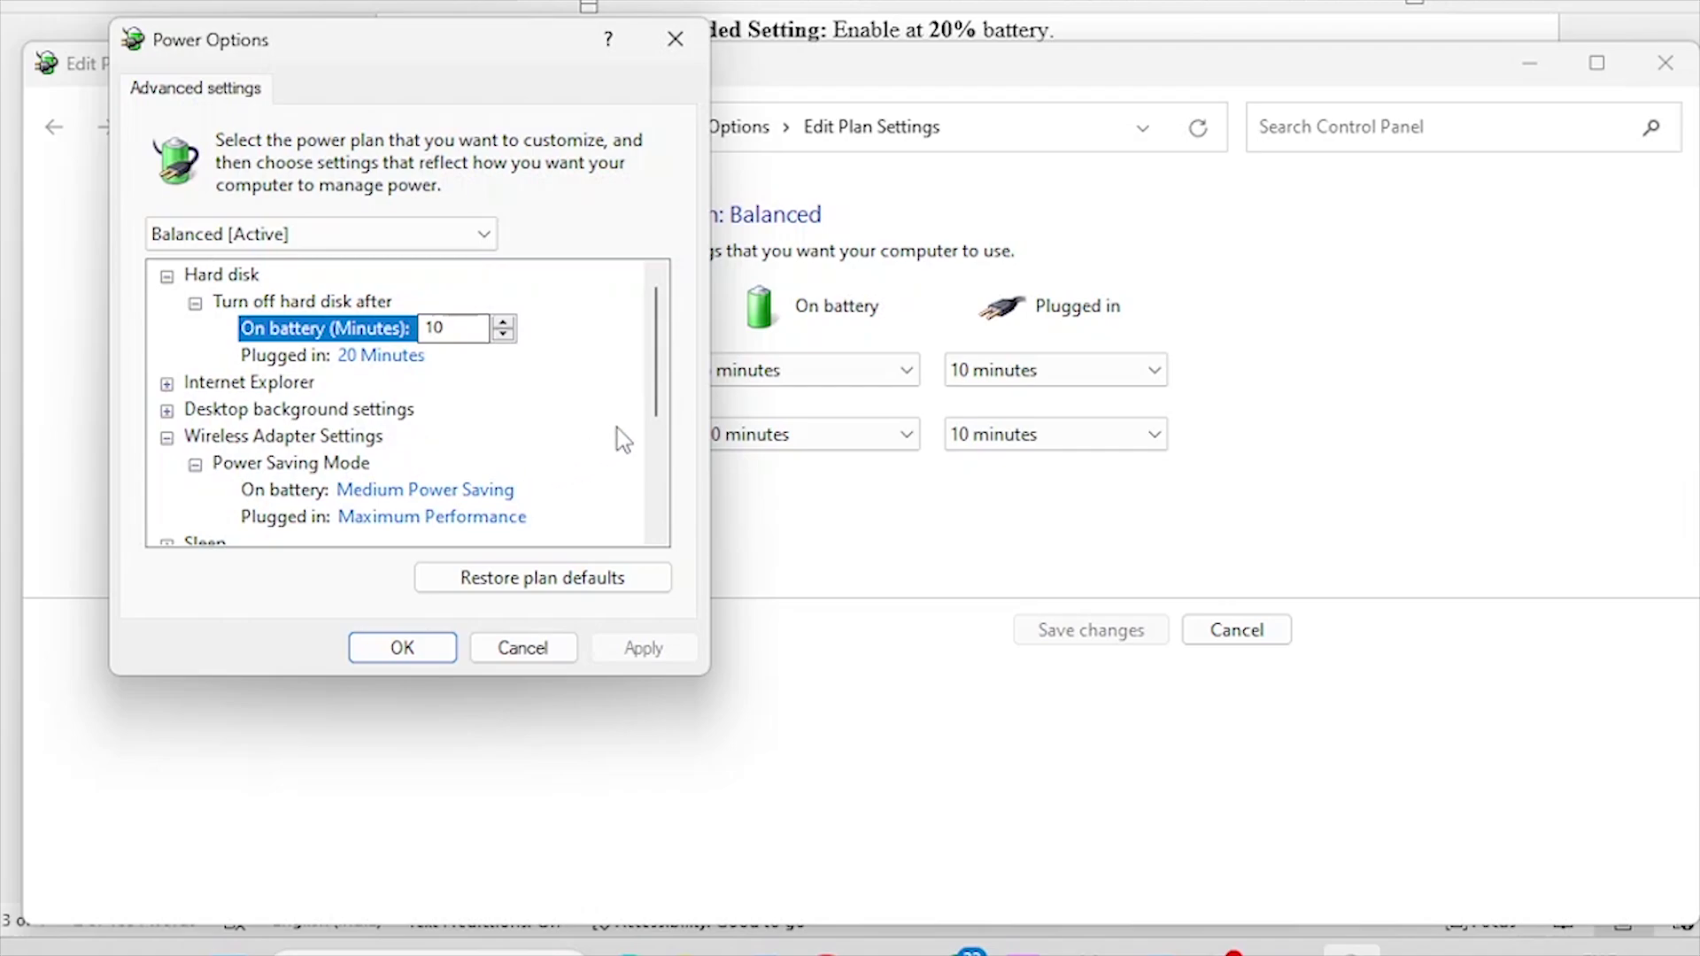
pyautogui.click(483, 236)
pyautogui.click(186, 261)
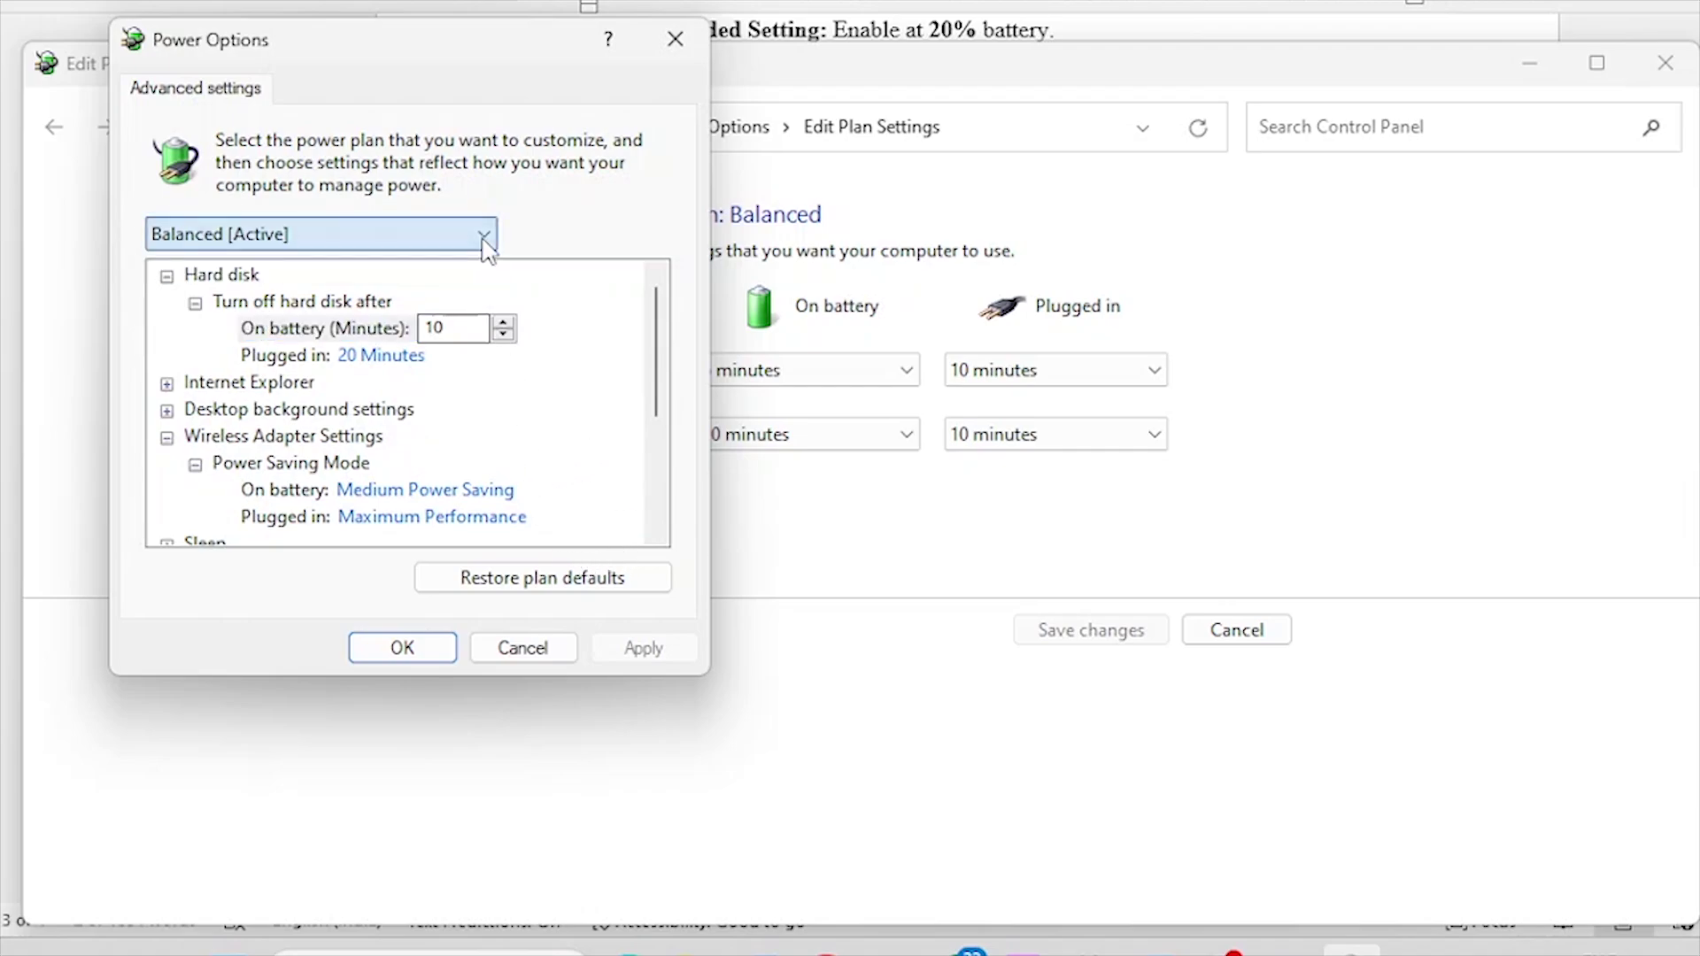
pyautogui.click(522, 647)
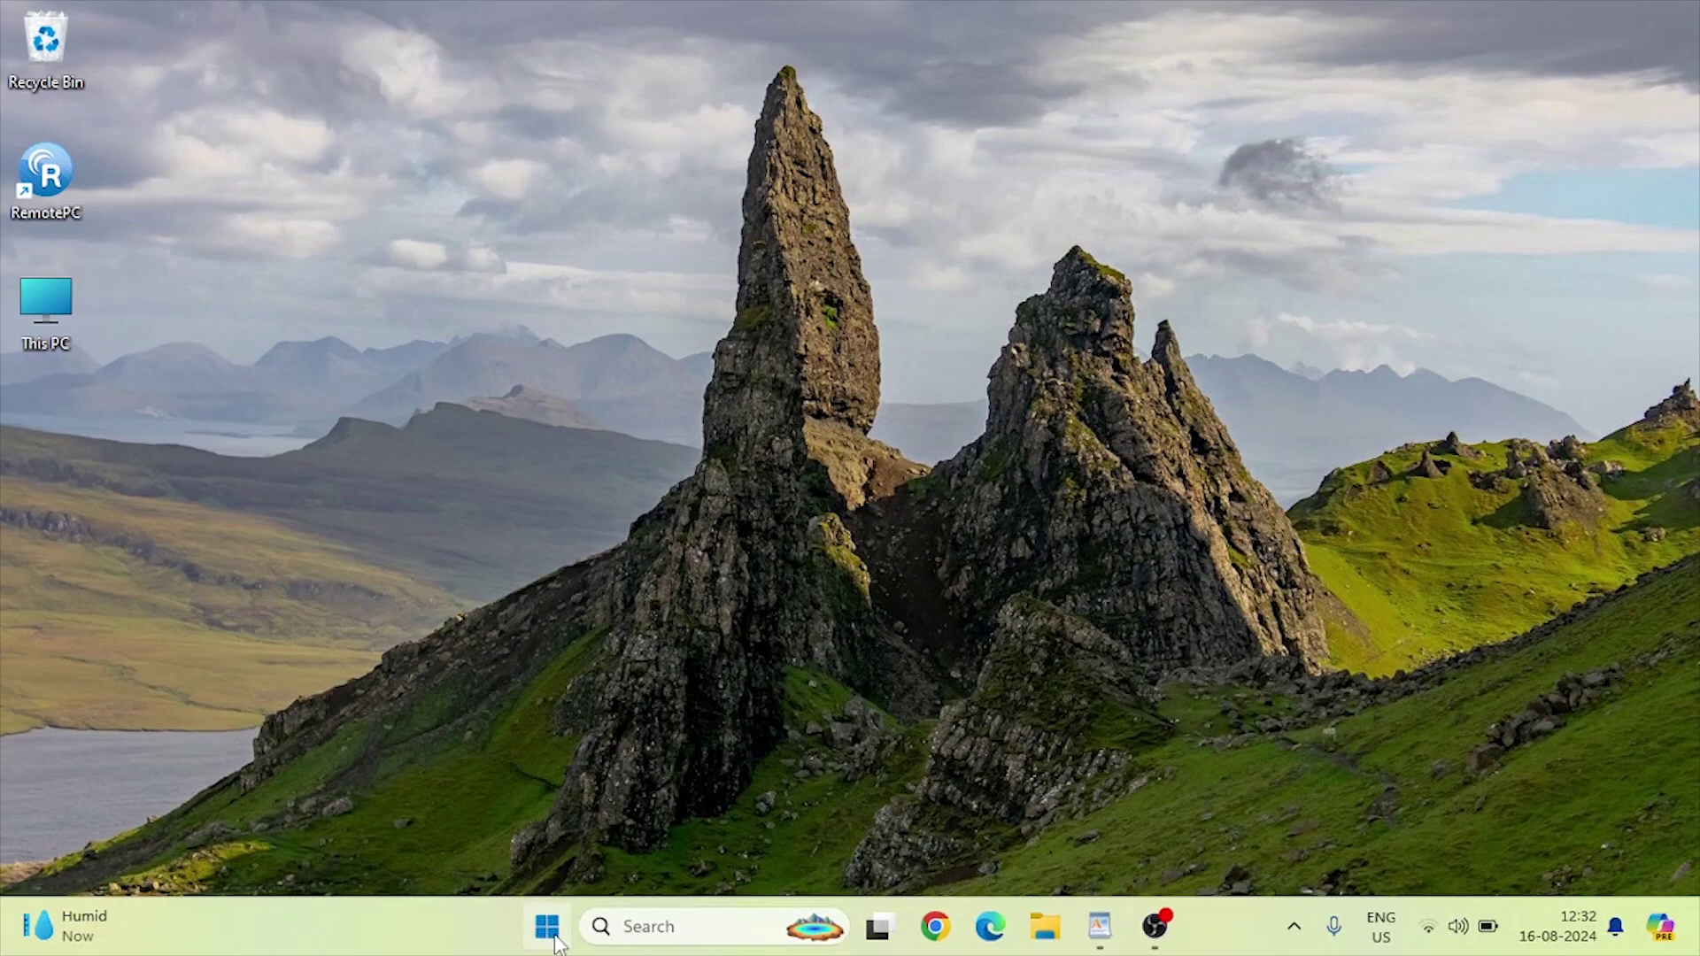
# - Open the list of installed apps in Windows Settings
pyautogui.rightClick(547, 927)
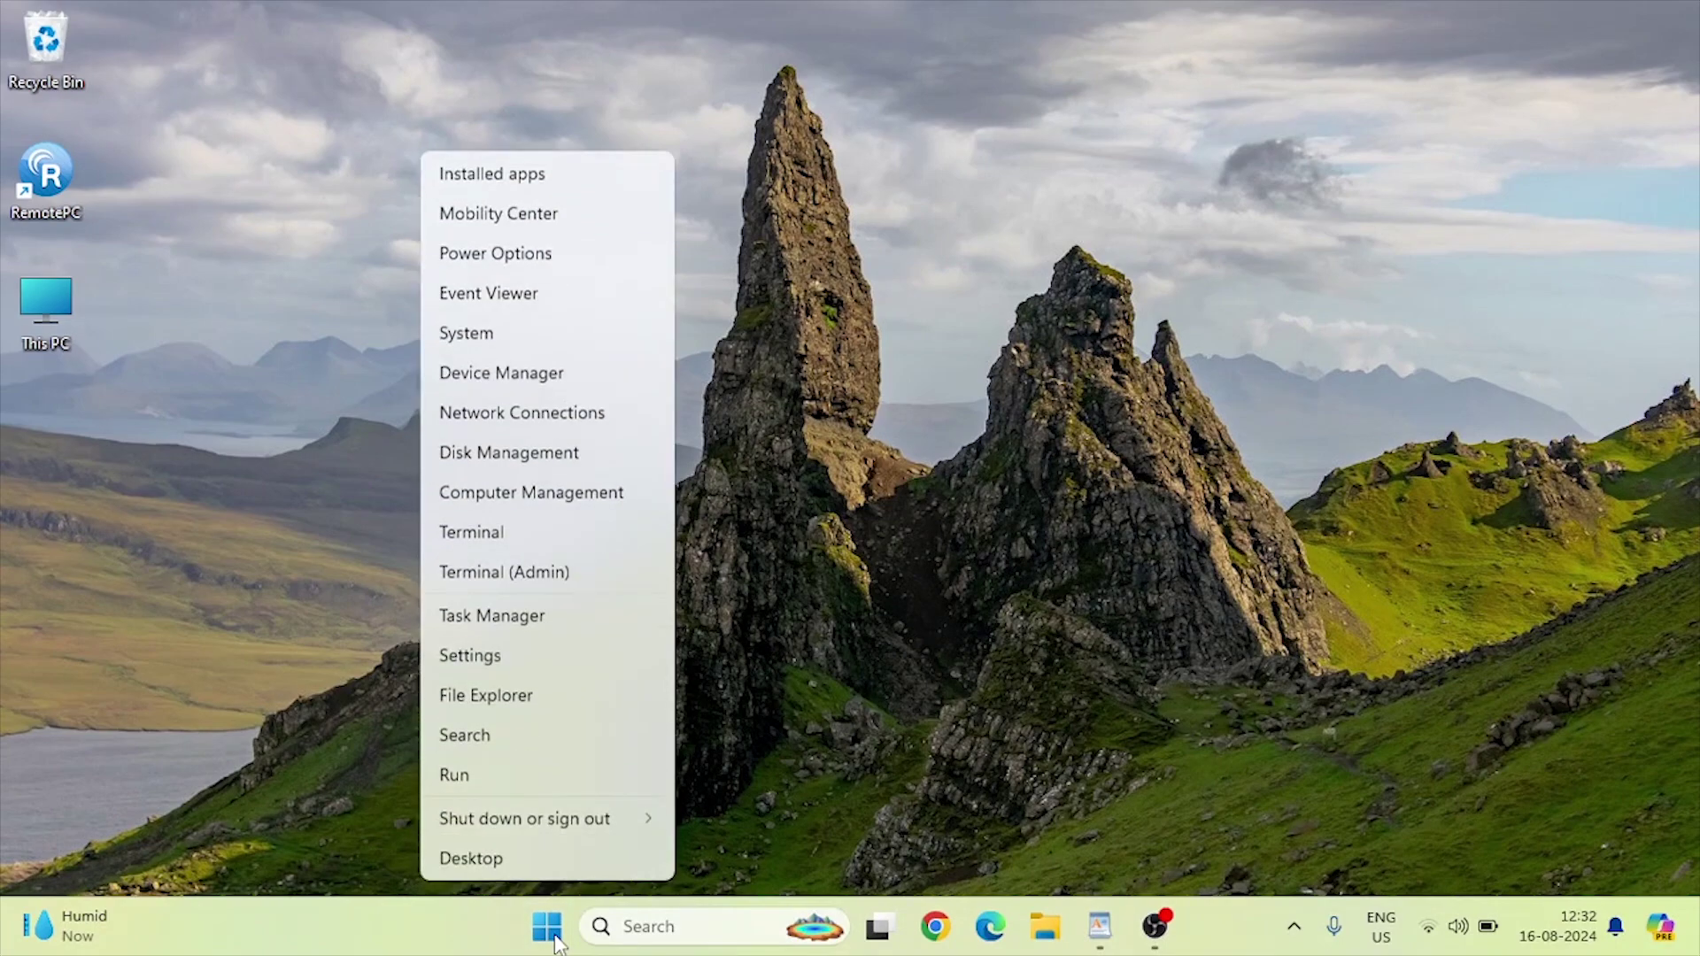
pyautogui.click(538, 656)
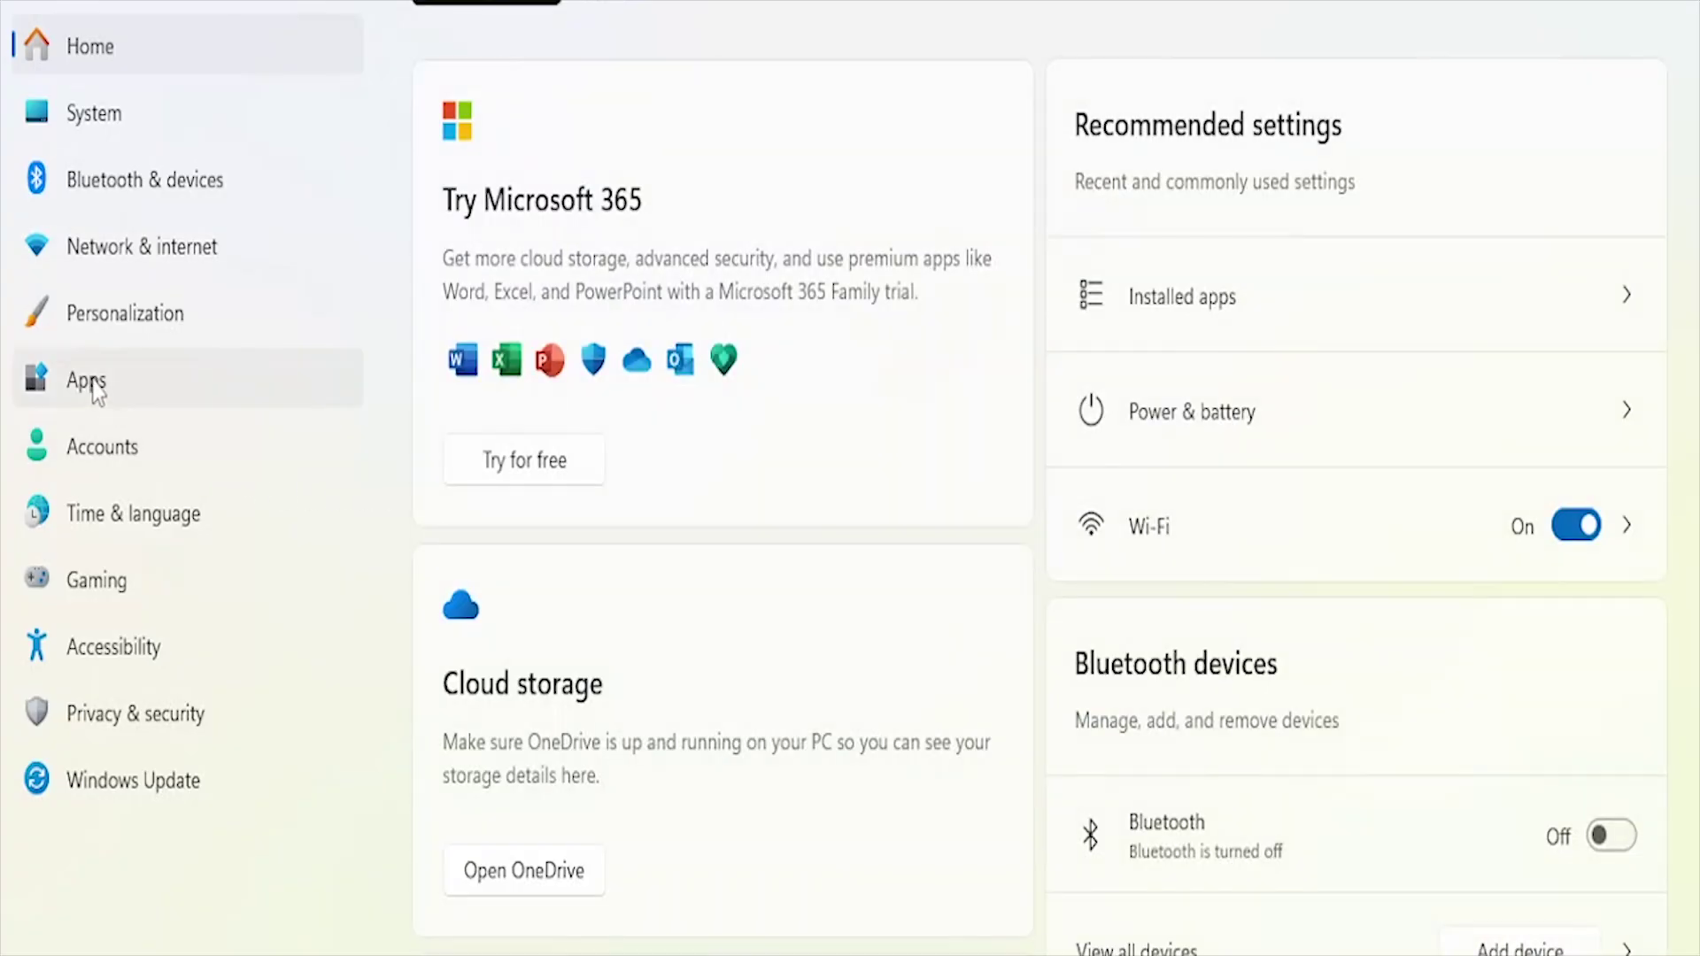
pyautogui.click(94, 385)
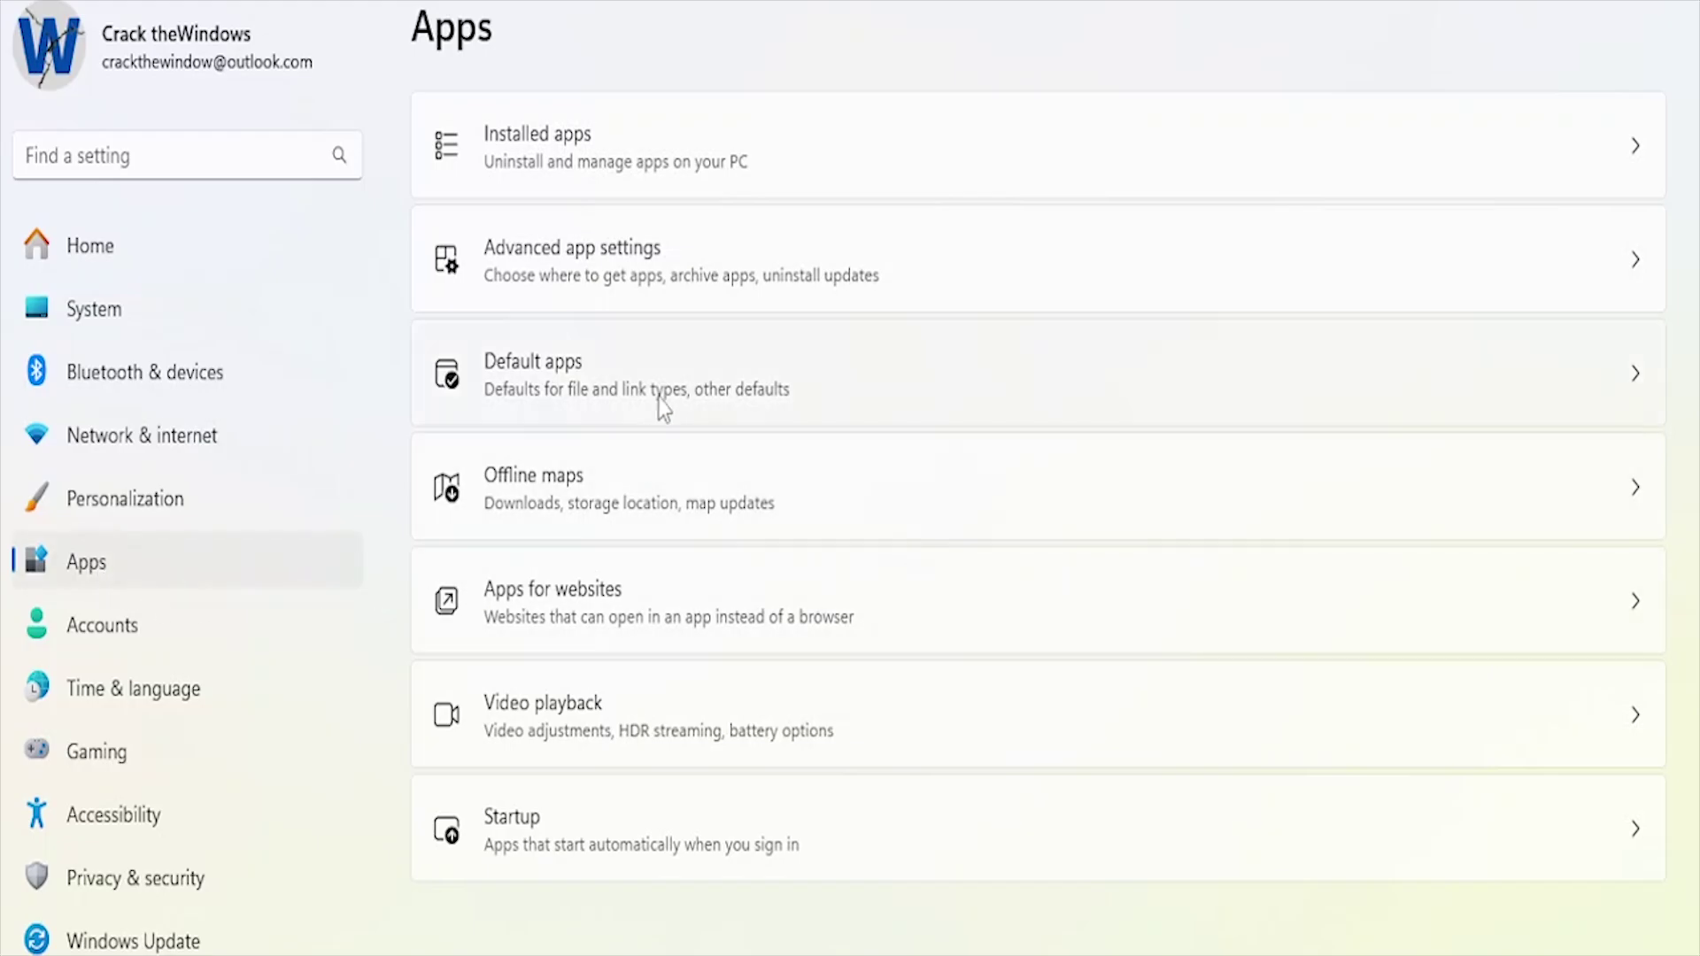
pyautogui.click(695, 171)
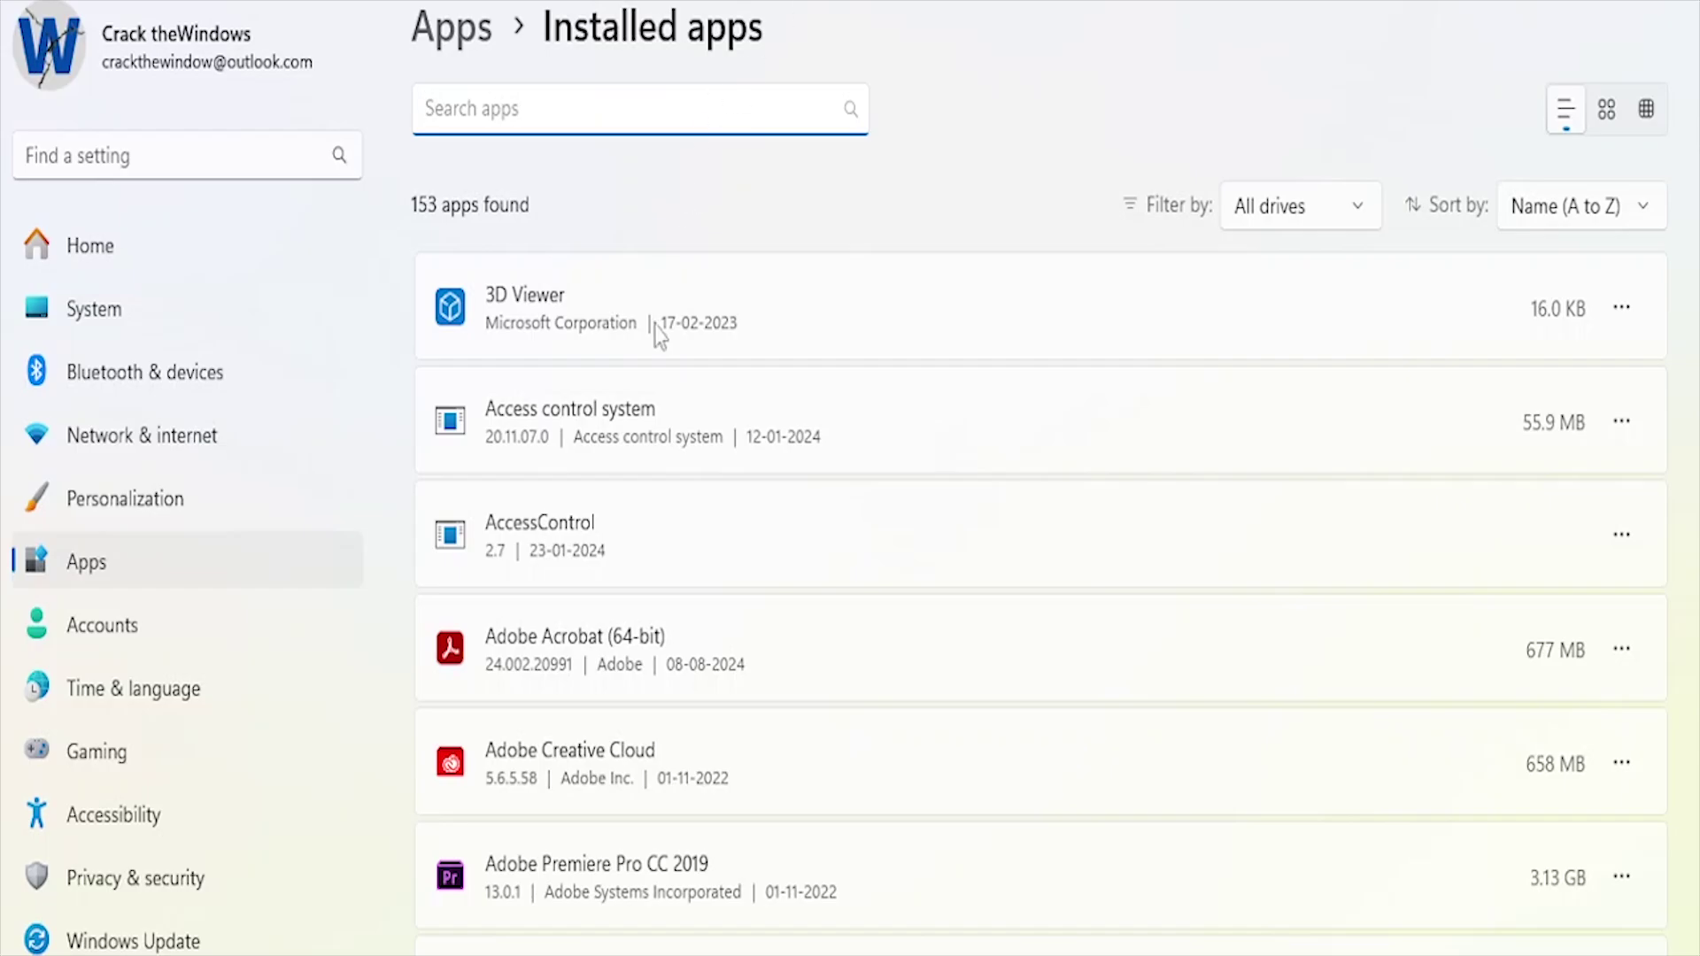
# - Set the background apps permission of Canon Office Printer Utility to Never in its advanced options
pyautogui.scroll(-10, 1068, 730)
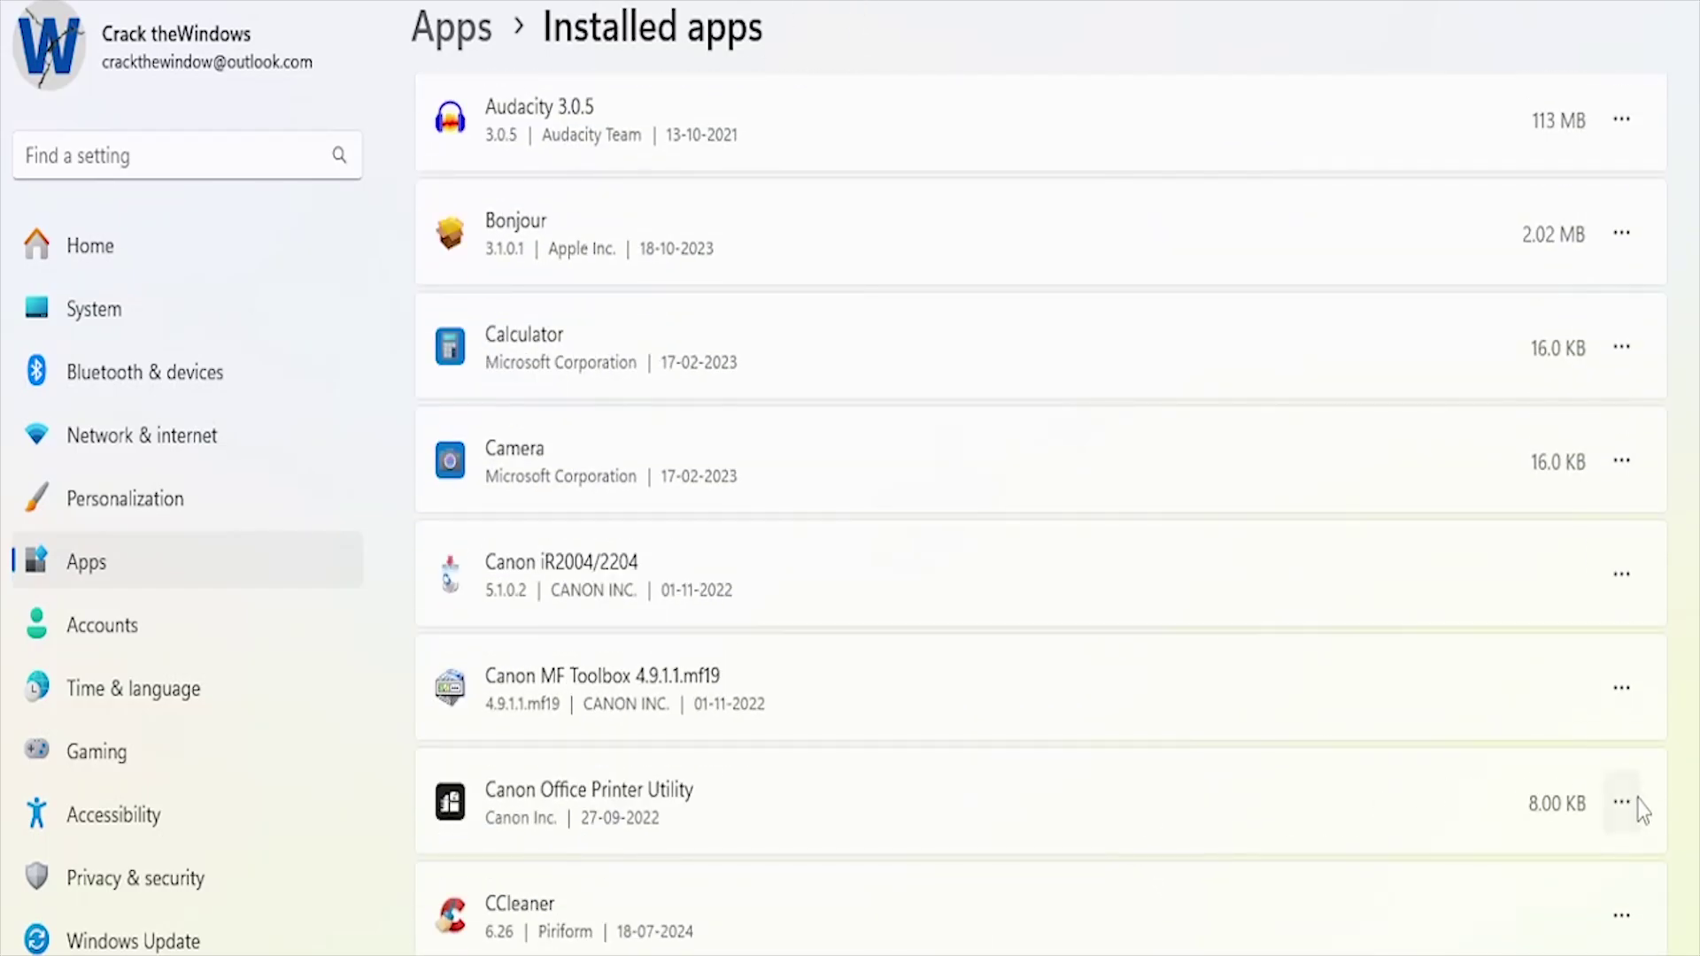
pyautogui.click(1637, 803)
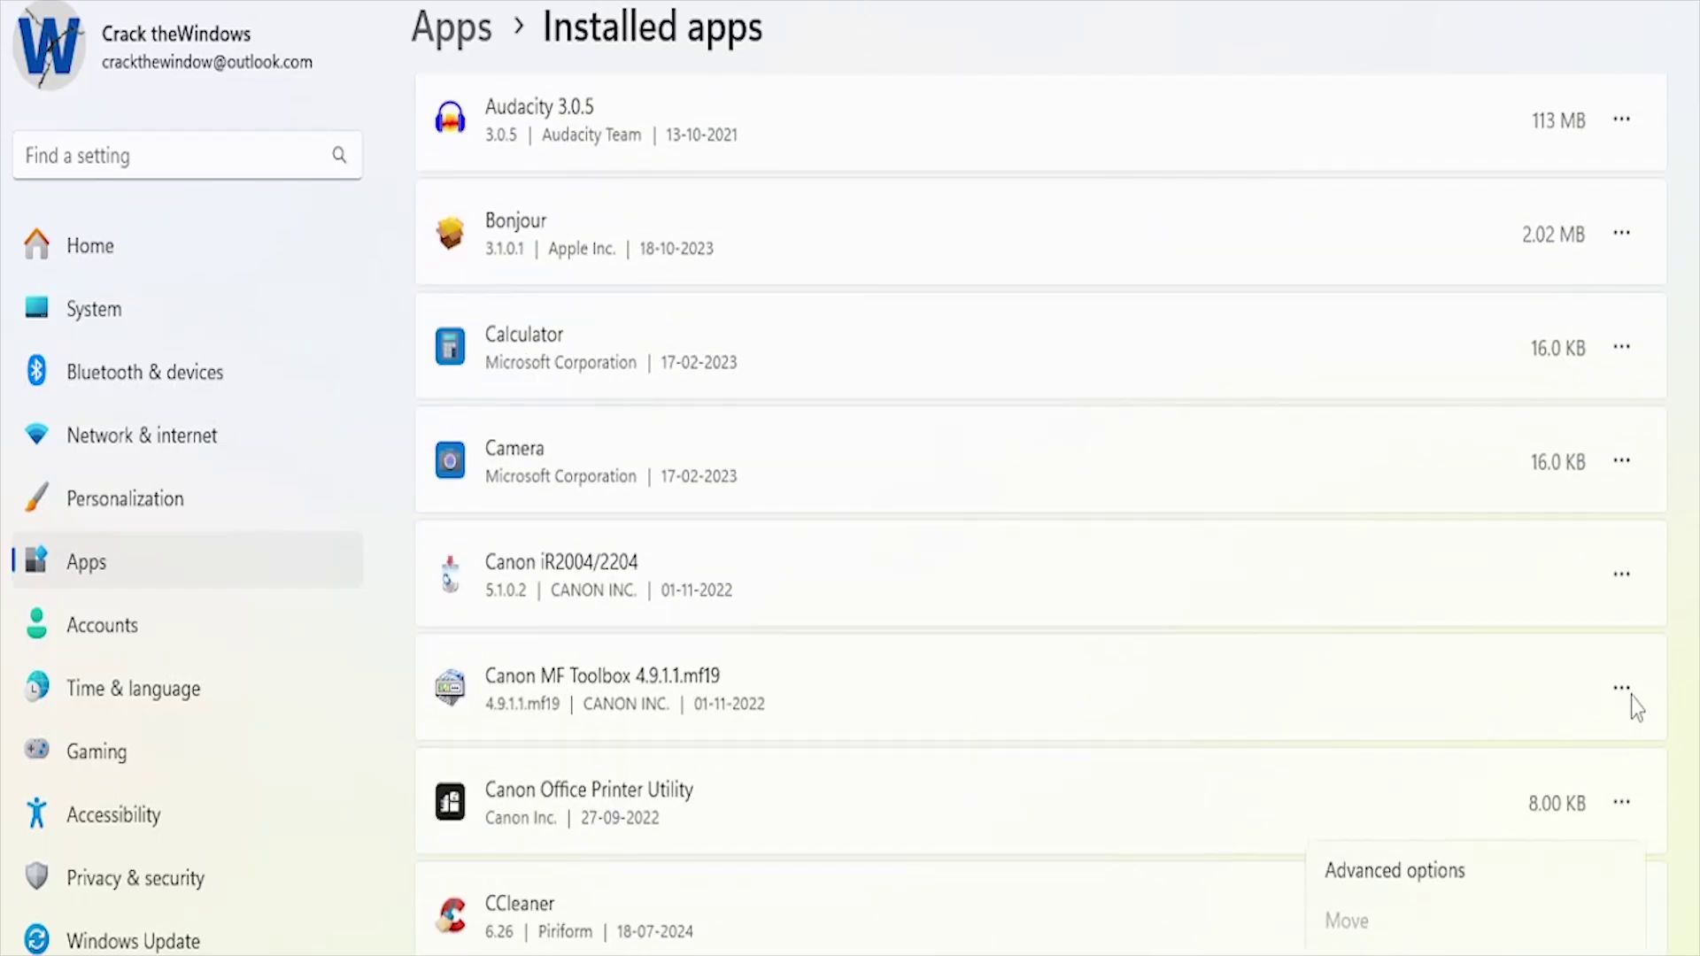
pyautogui.click(1396, 876)
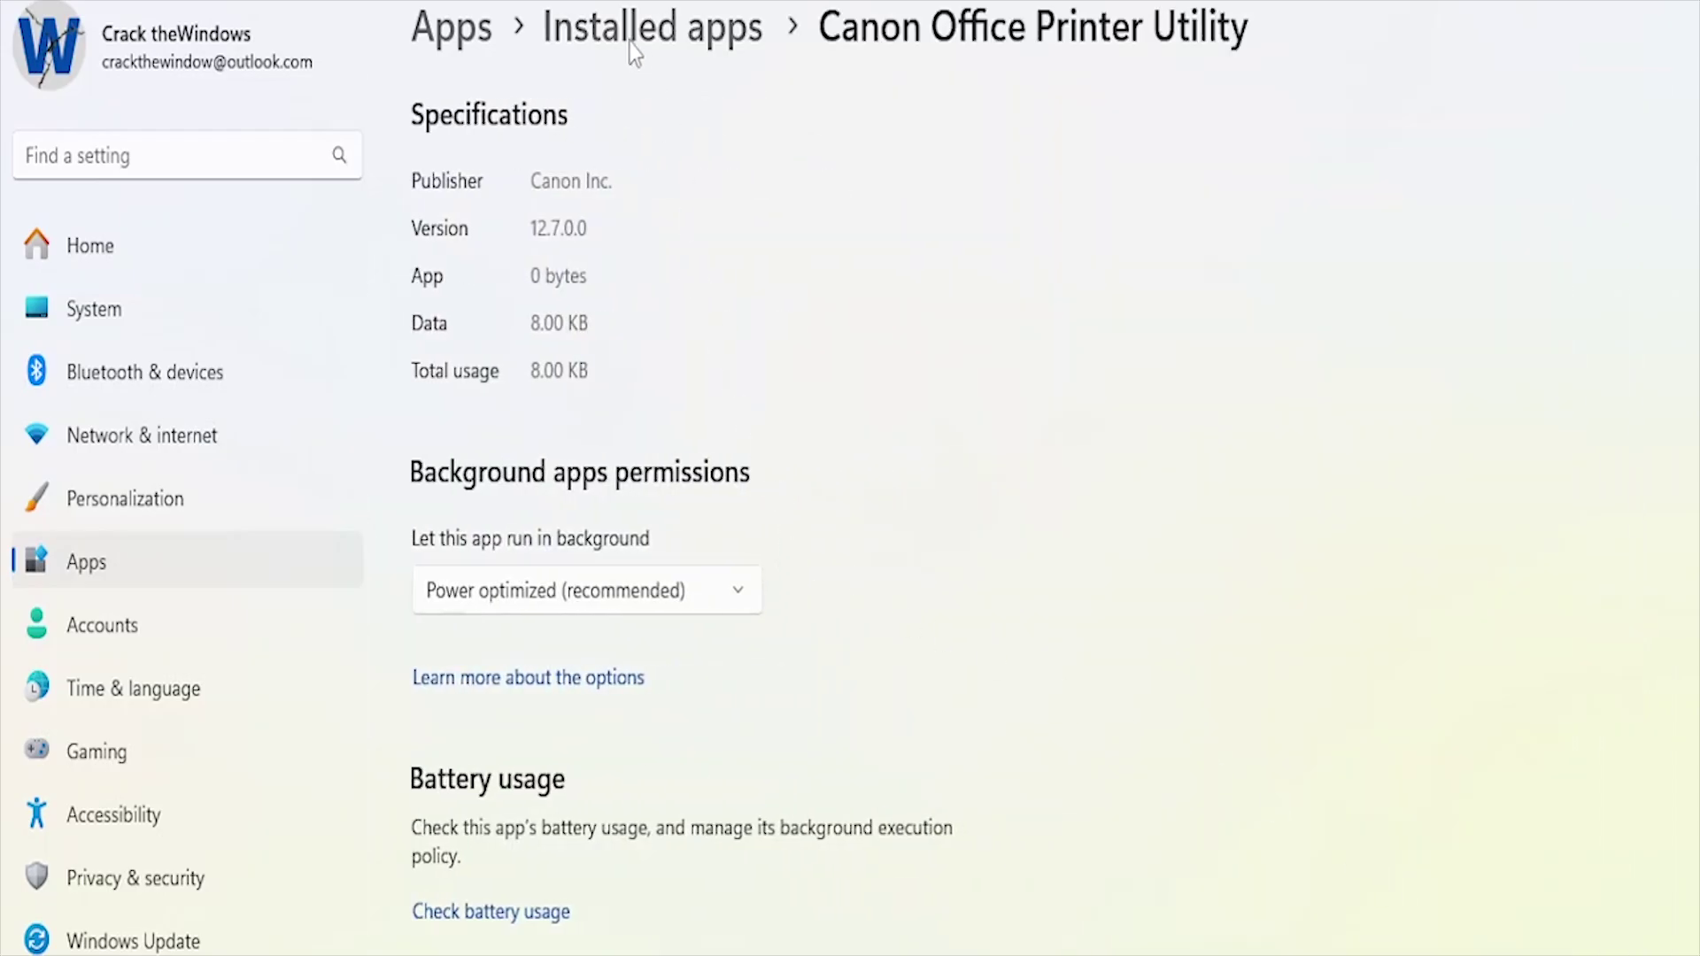
pyautogui.click(648, 600)
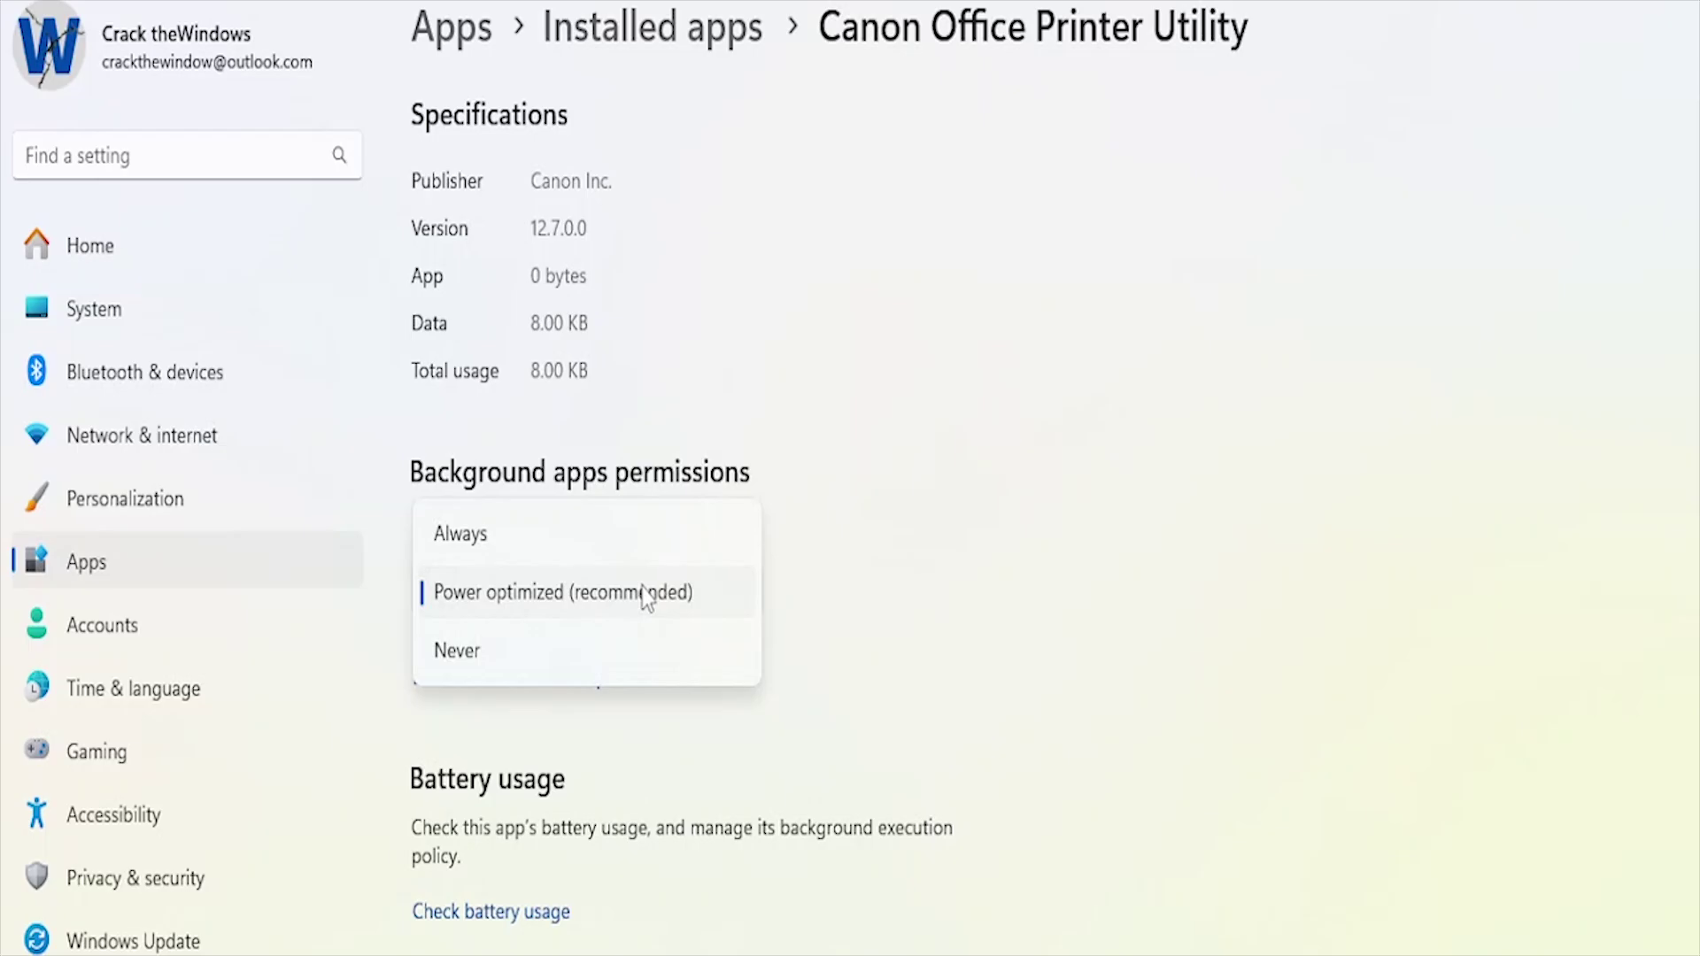
pyautogui.click(544, 667)
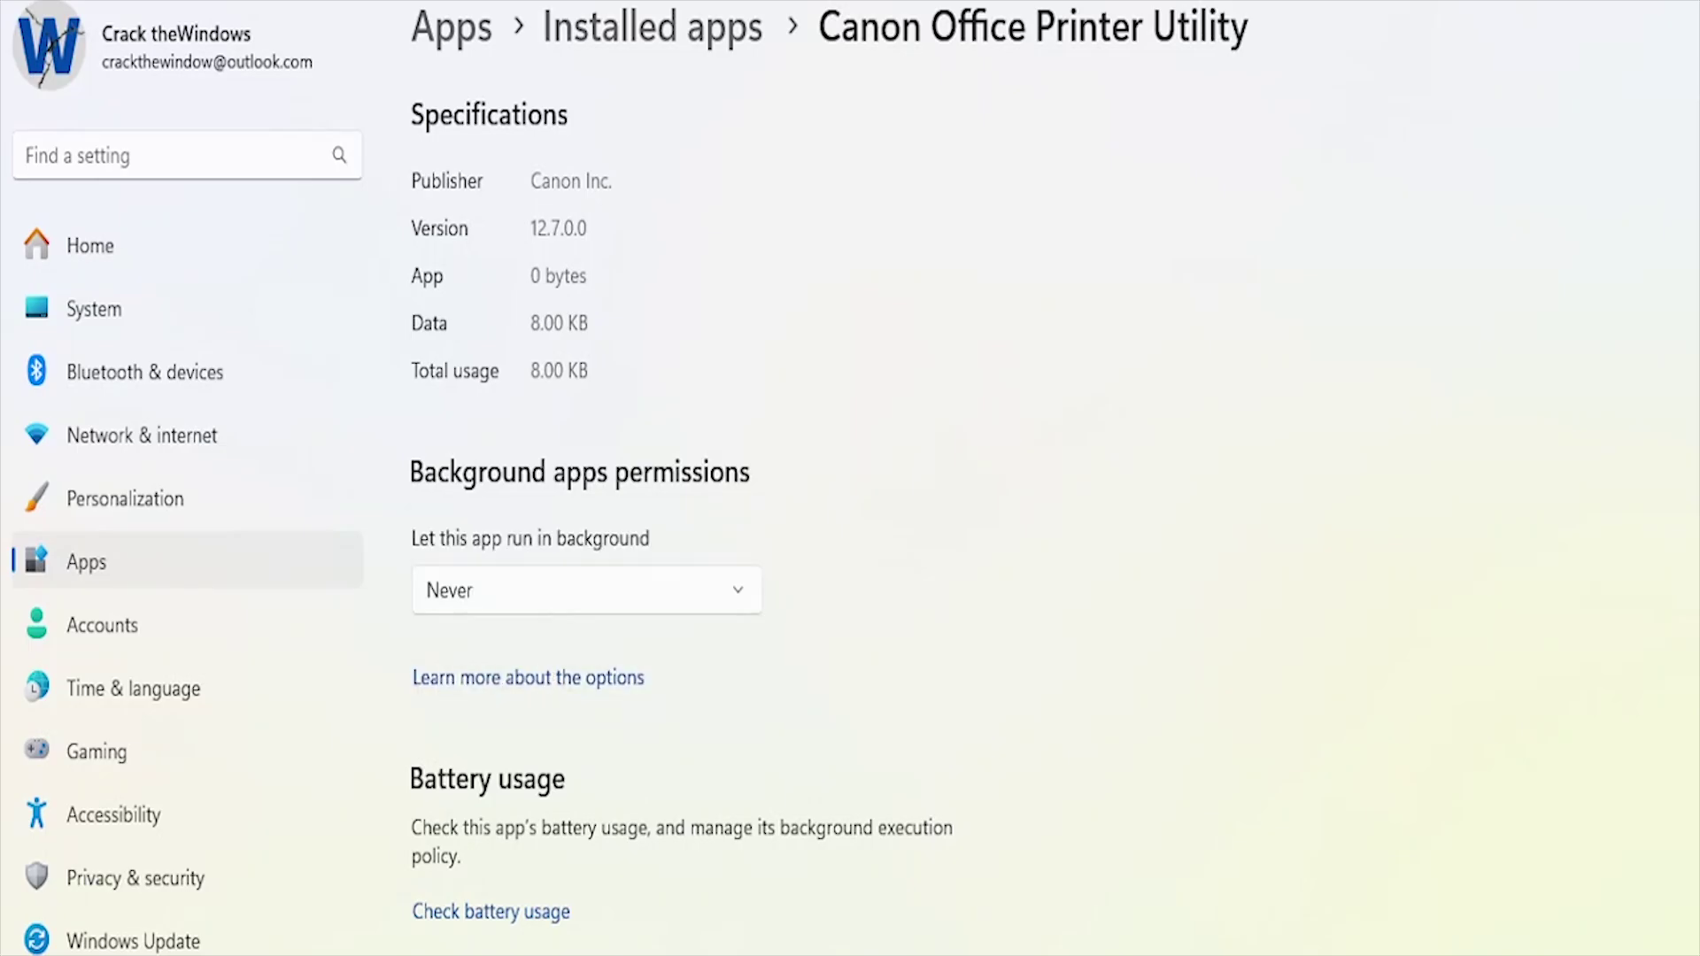
# - Return to the installed apps and set HP Smart's background apps permission to Never in its advanced options
pyautogui.click(24, 1)
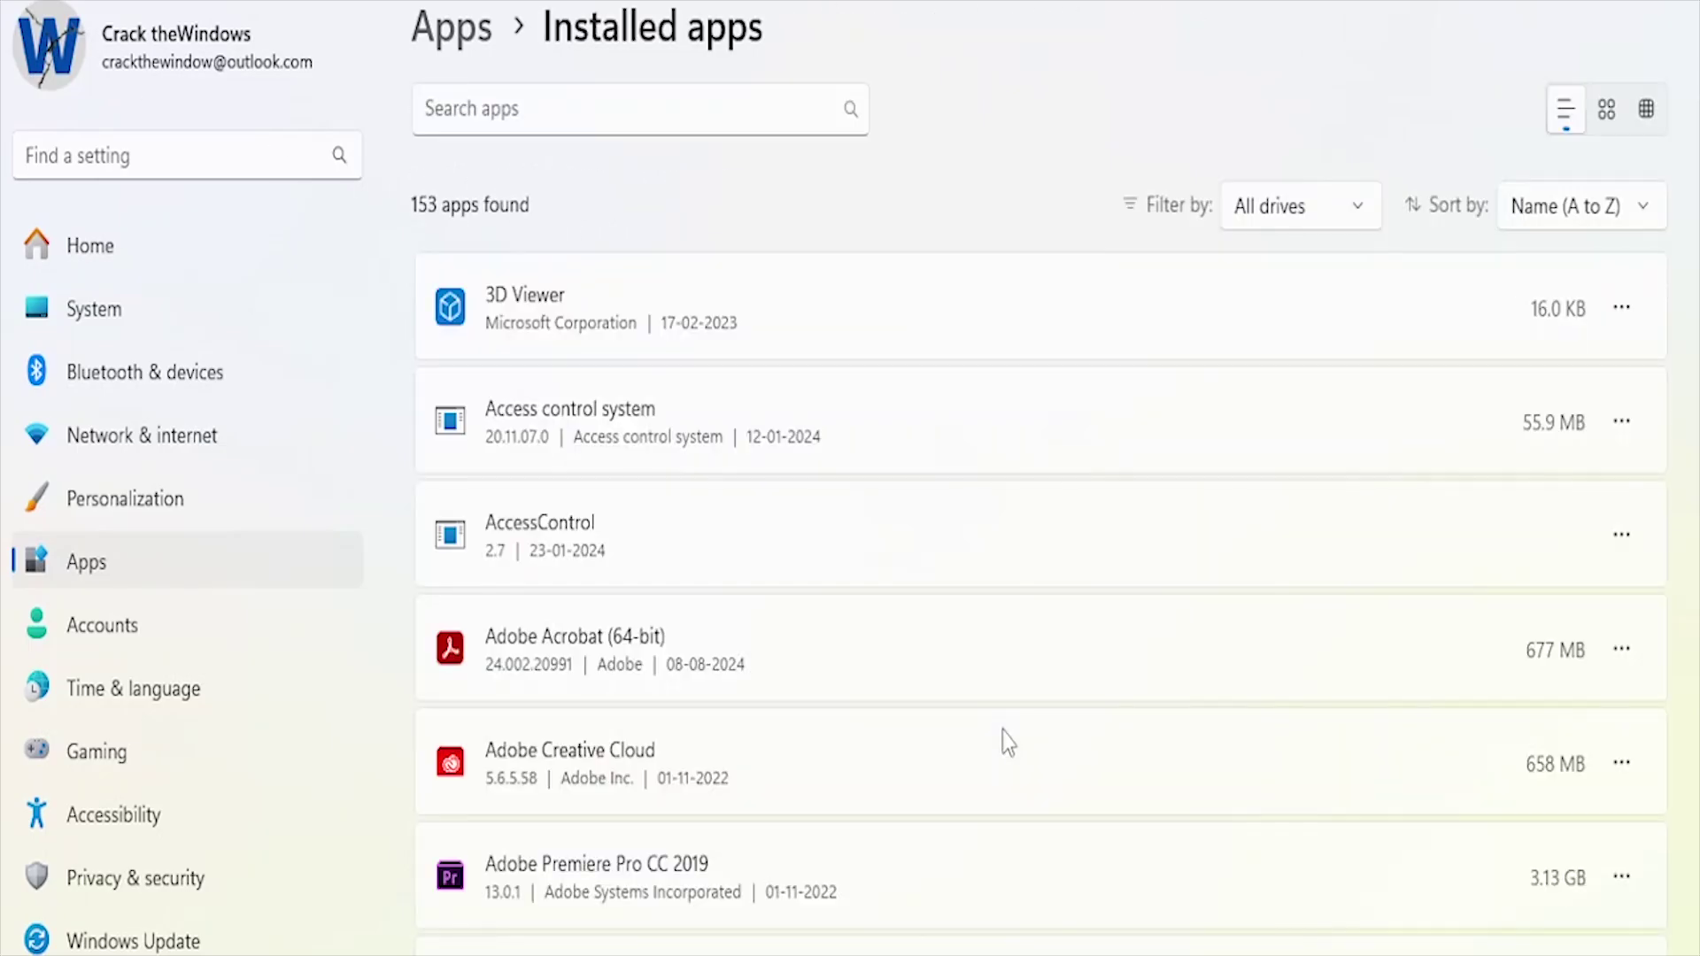
pyautogui.scroll(-10, 1002, 732)
pyautogui.scroll(-10, 1001, 812)
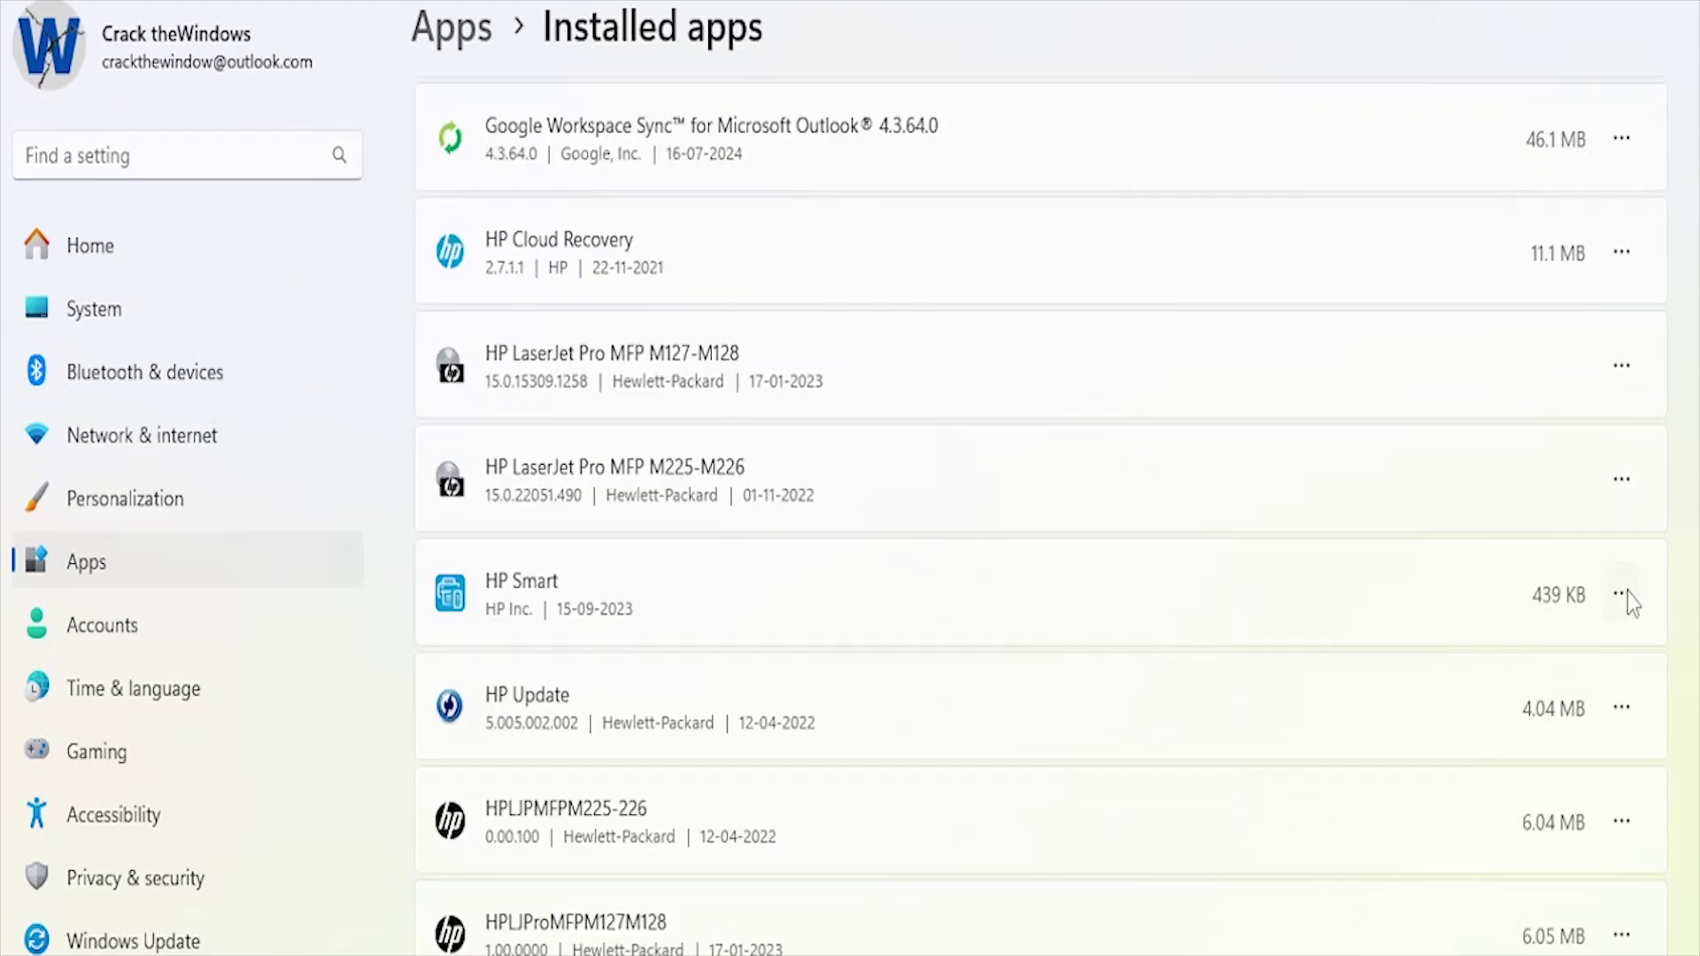
pyautogui.click(1622, 594)
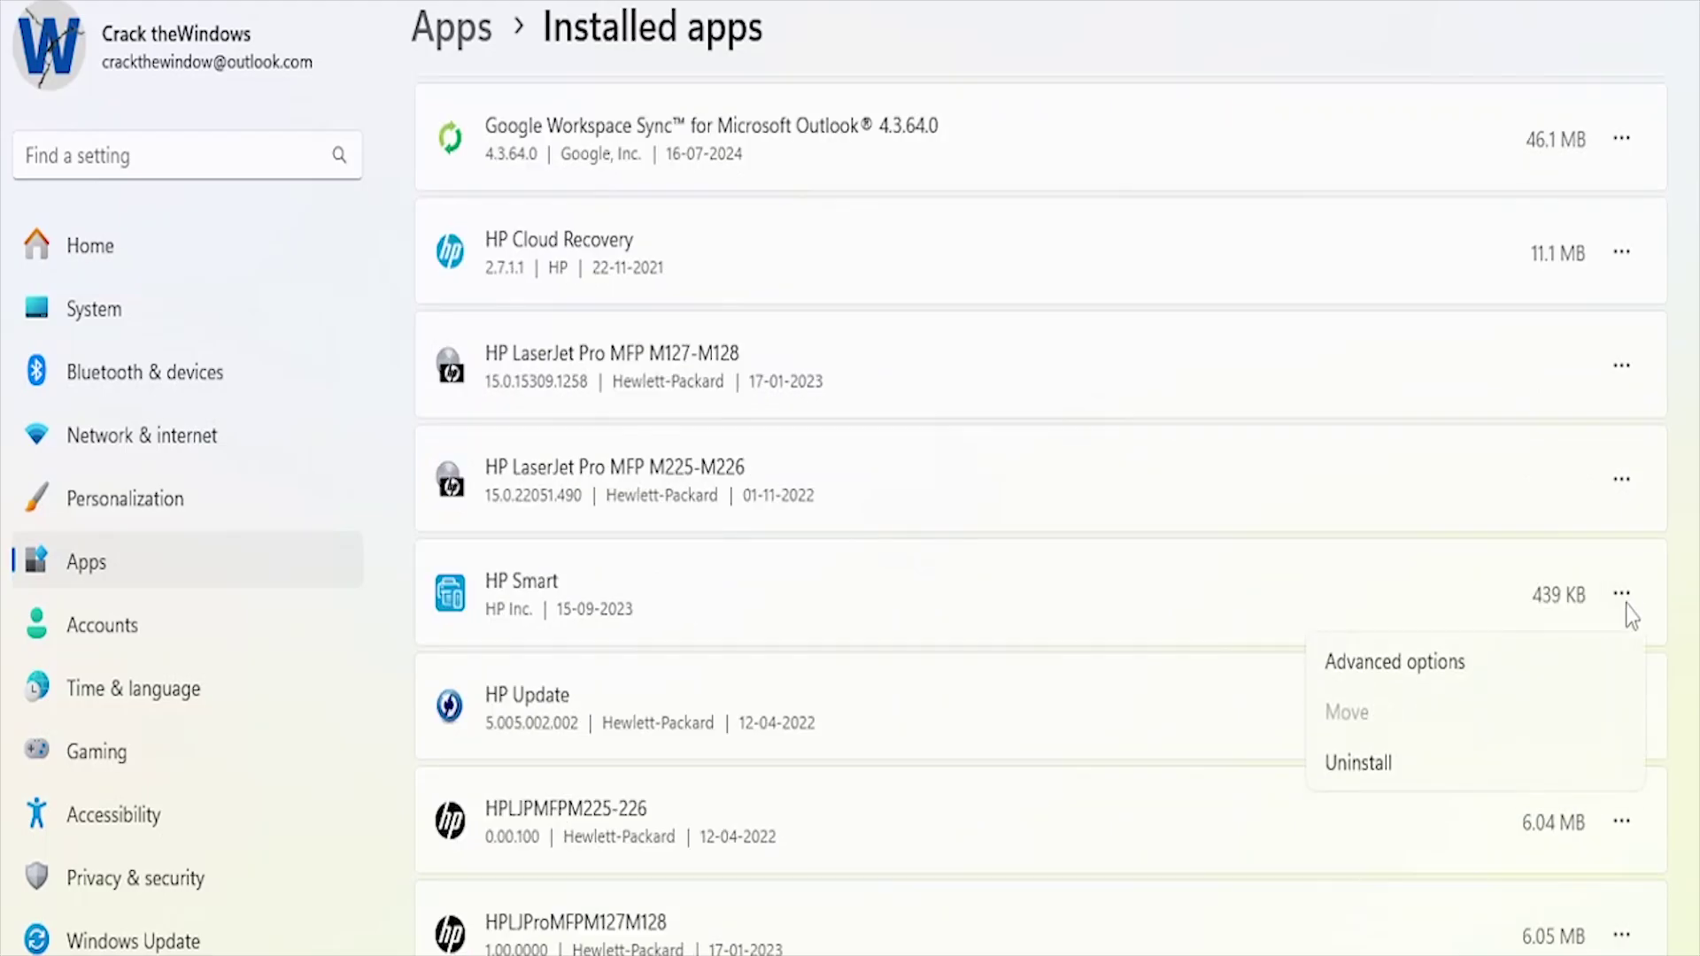
pyautogui.click(1449, 678)
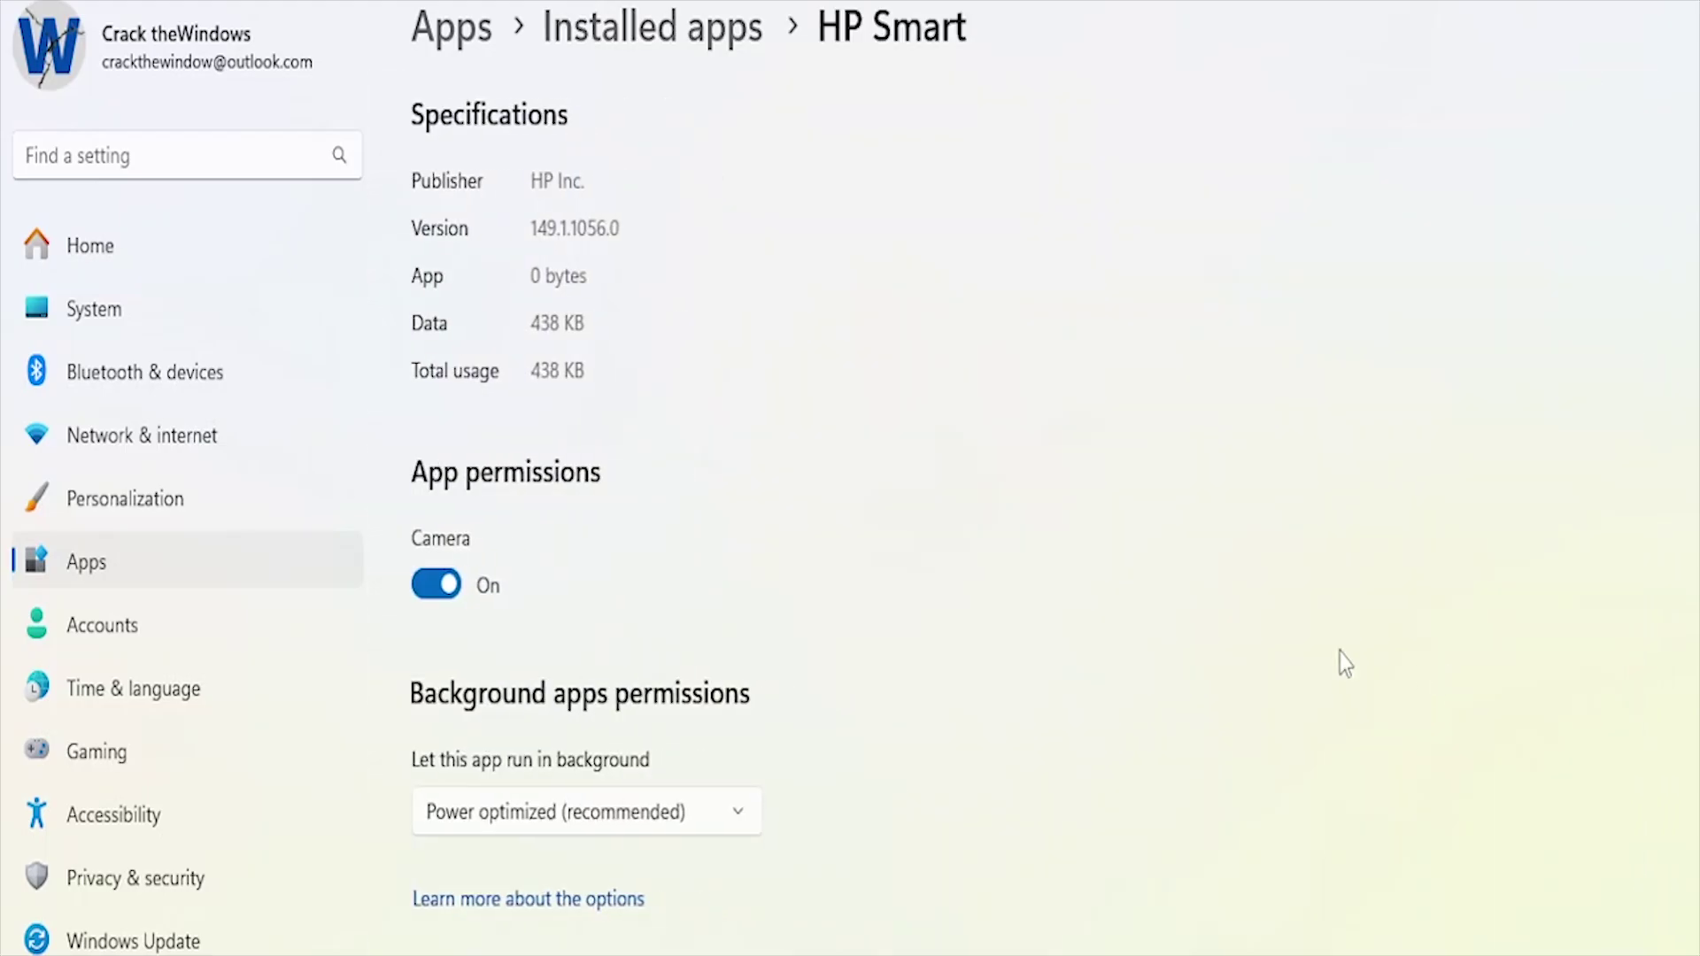
pyautogui.click(542, 821)
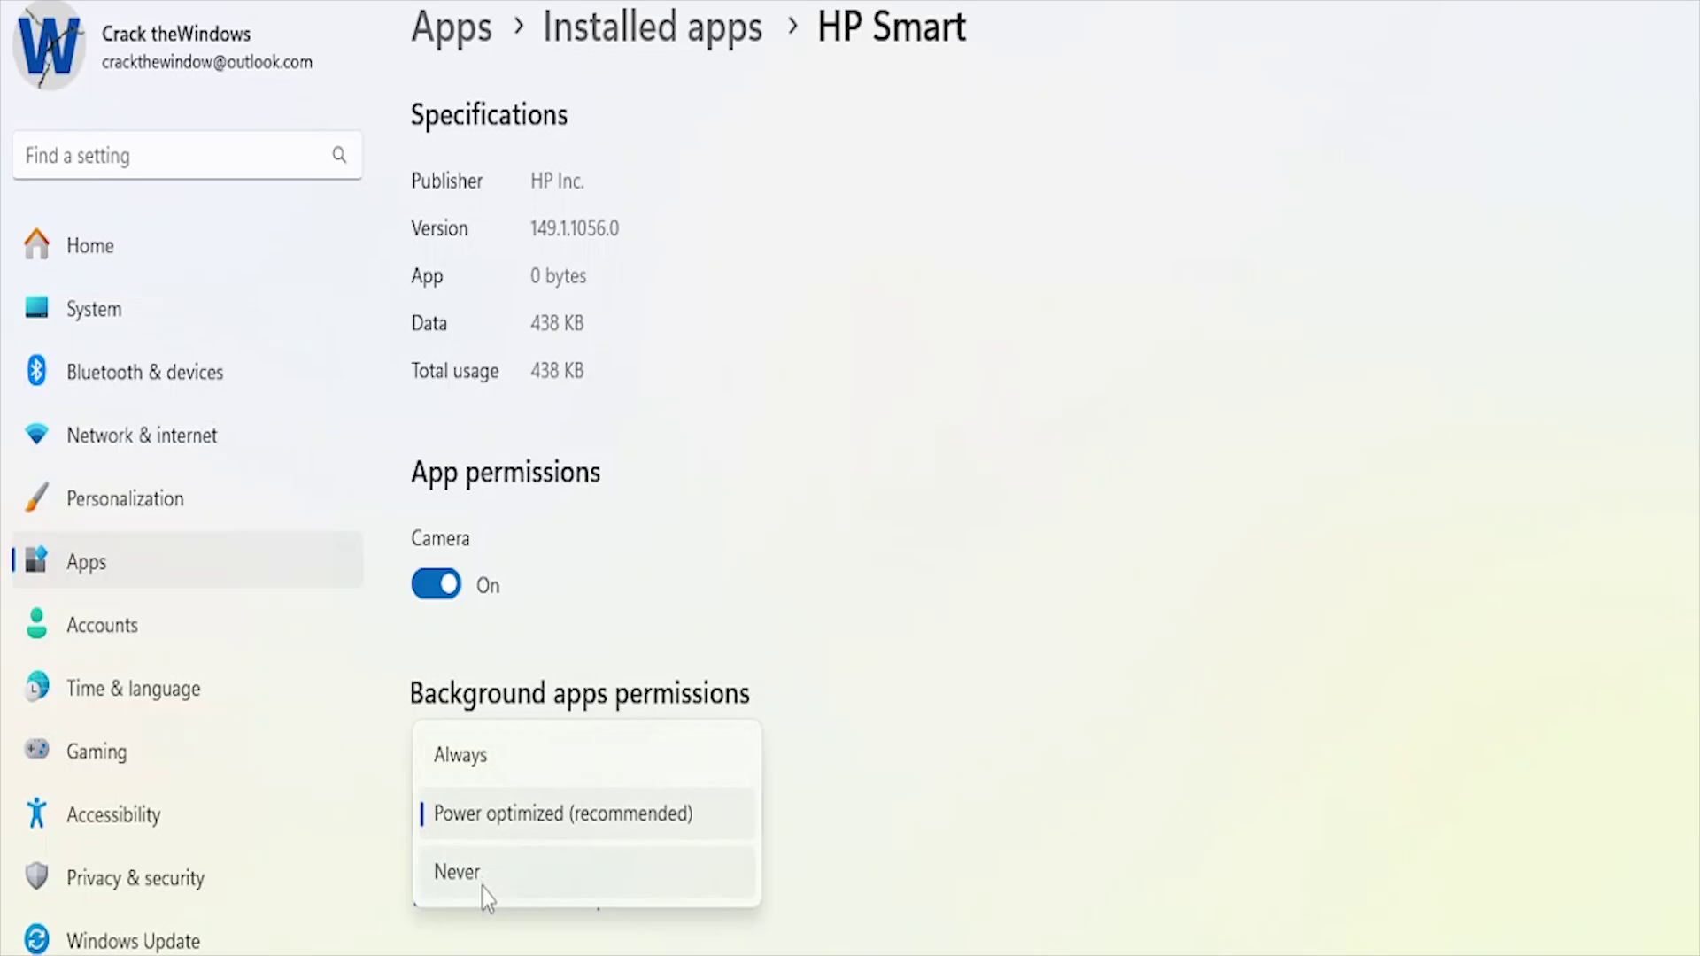
pyautogui.click(485, 886)
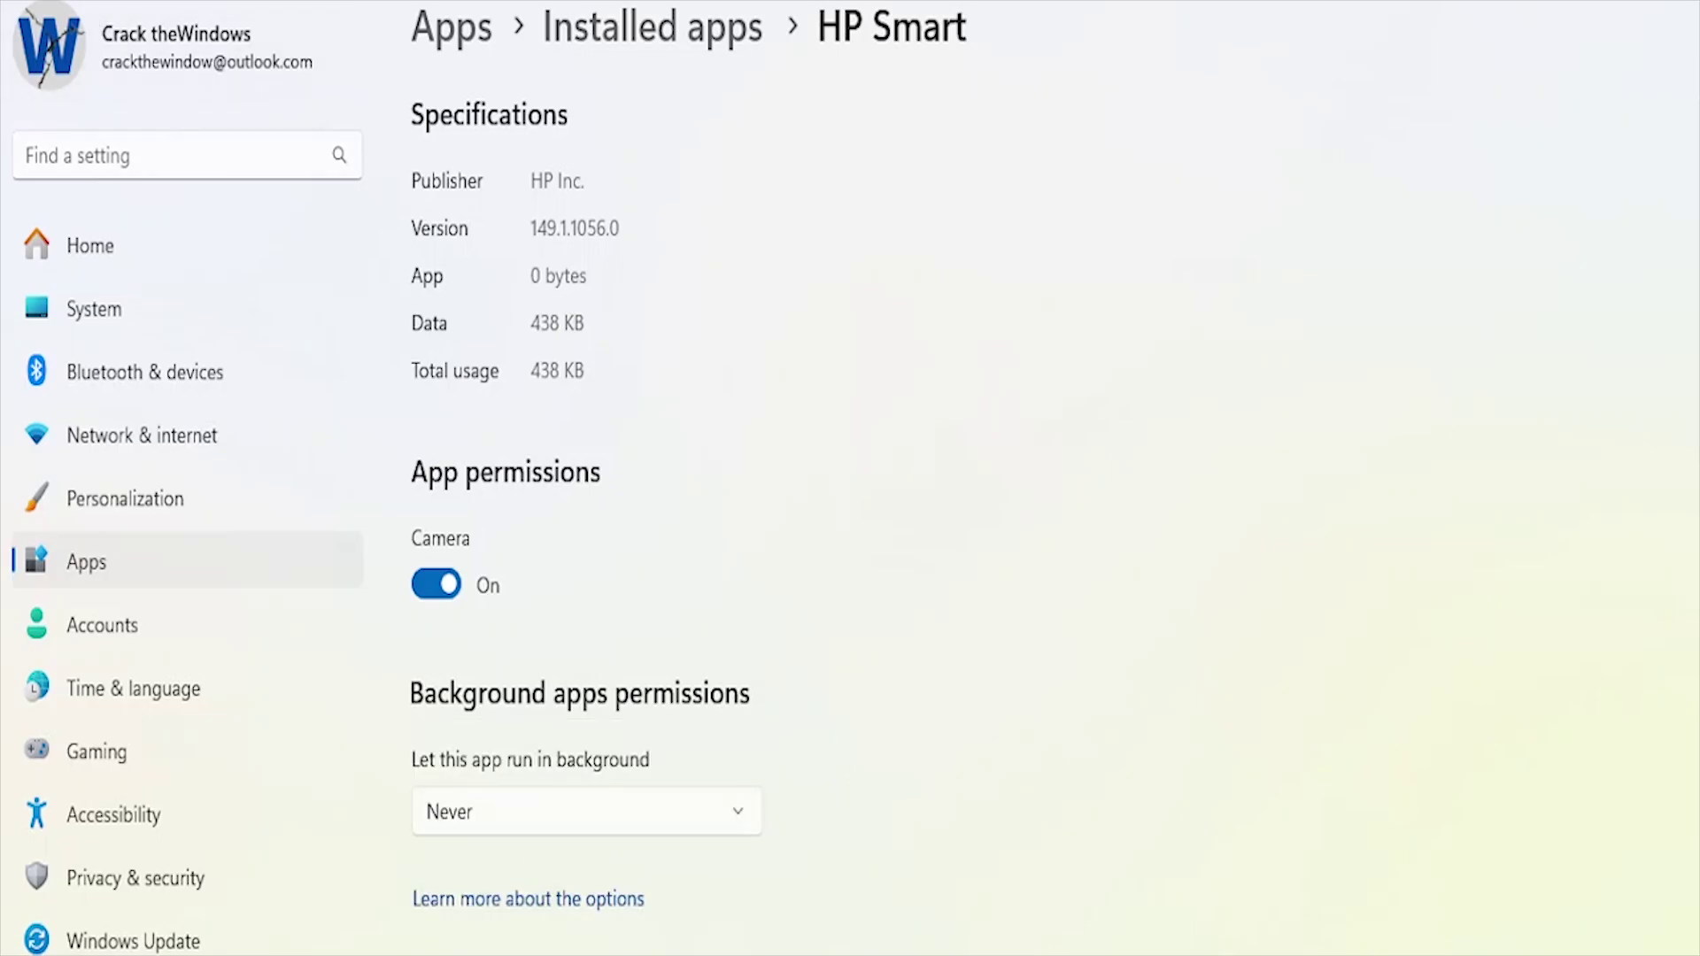
pyautogui.hotkey('alt', 'Left')
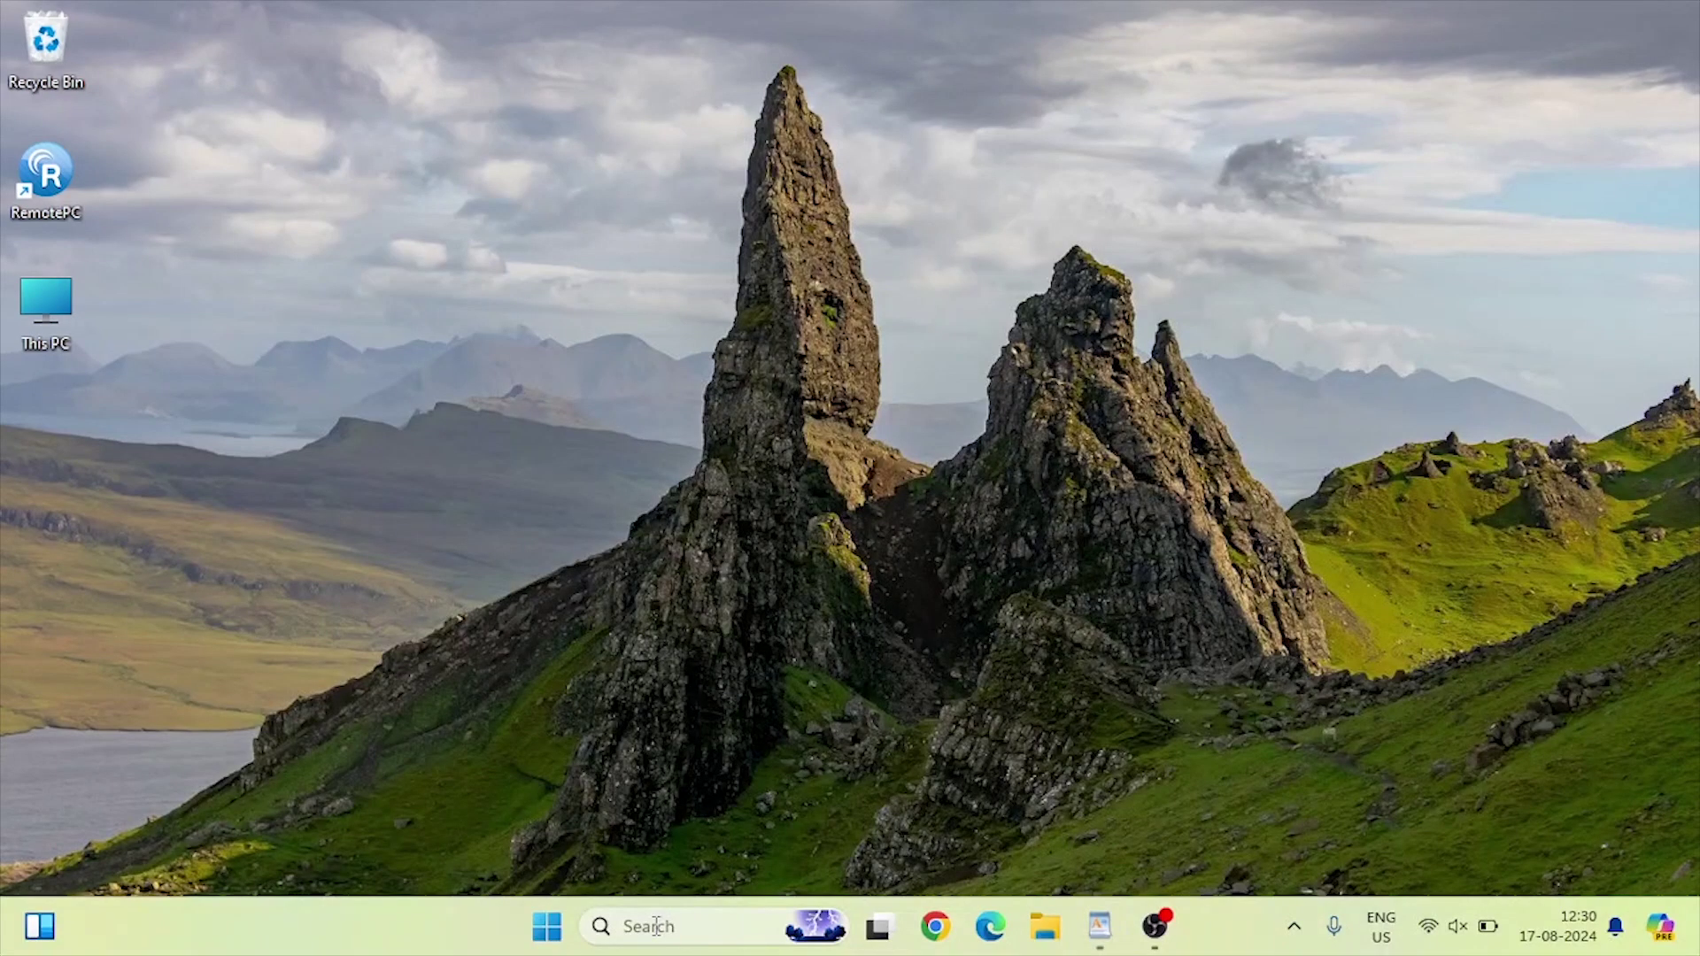
# - Search Windows for Settings, open the Display settings and reduce the built-in display's brightness to about half
pyautogui.click(655, 926)
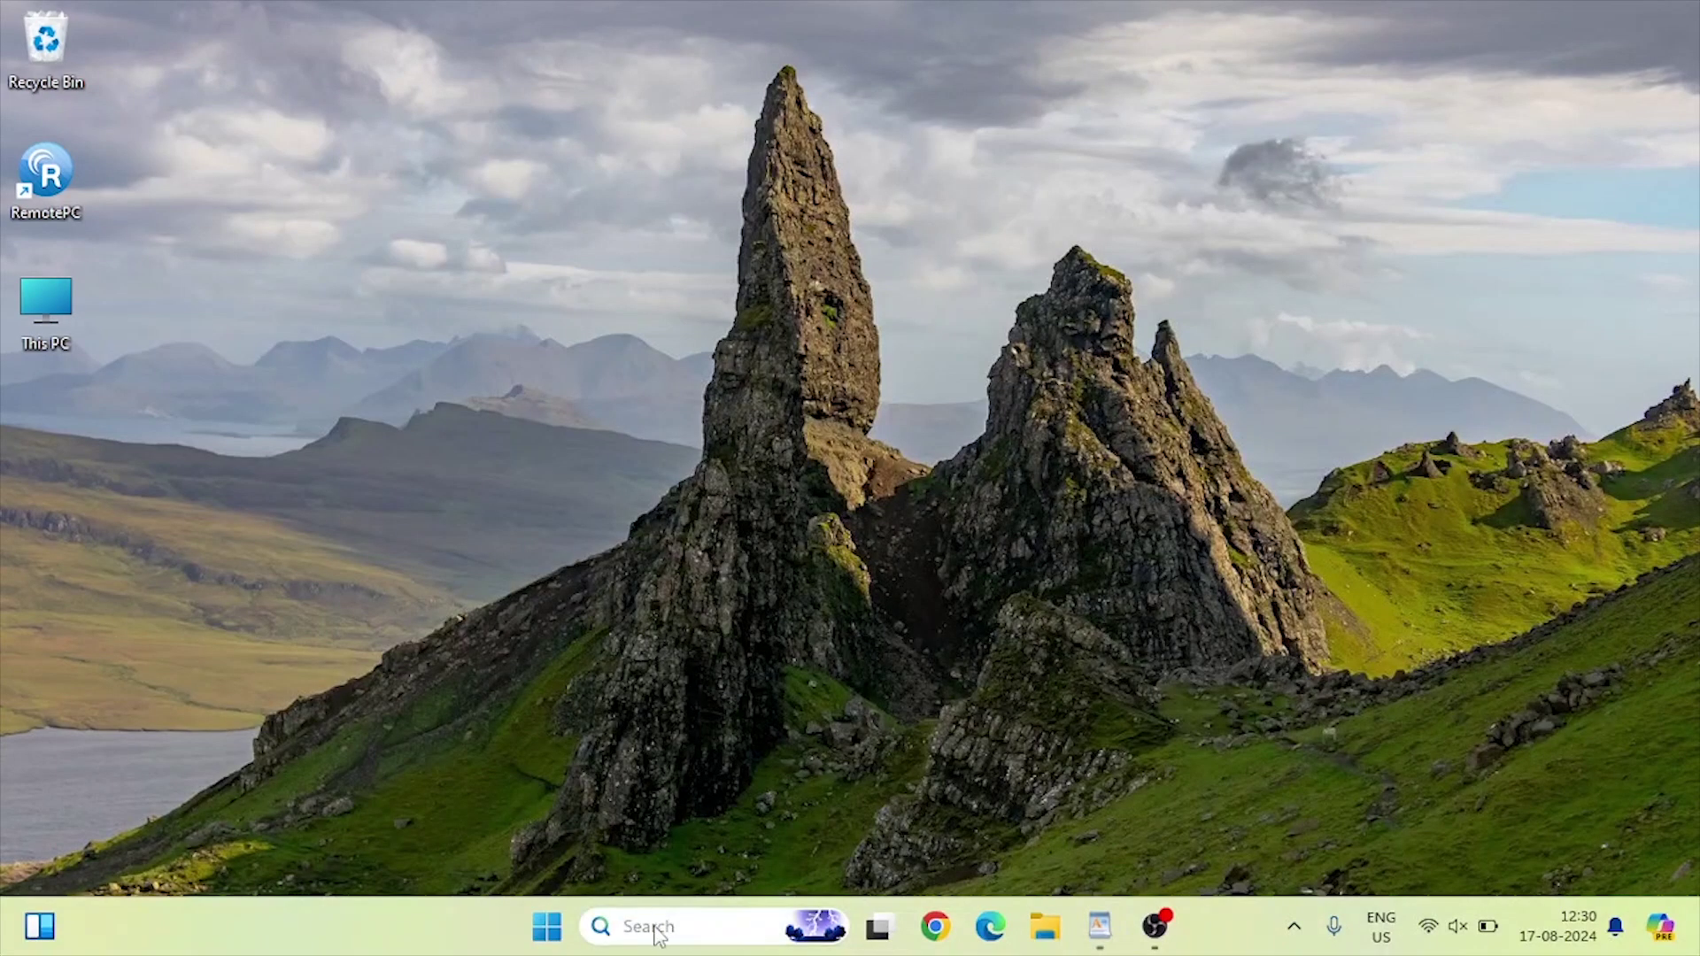
pyautogui.write('settings')
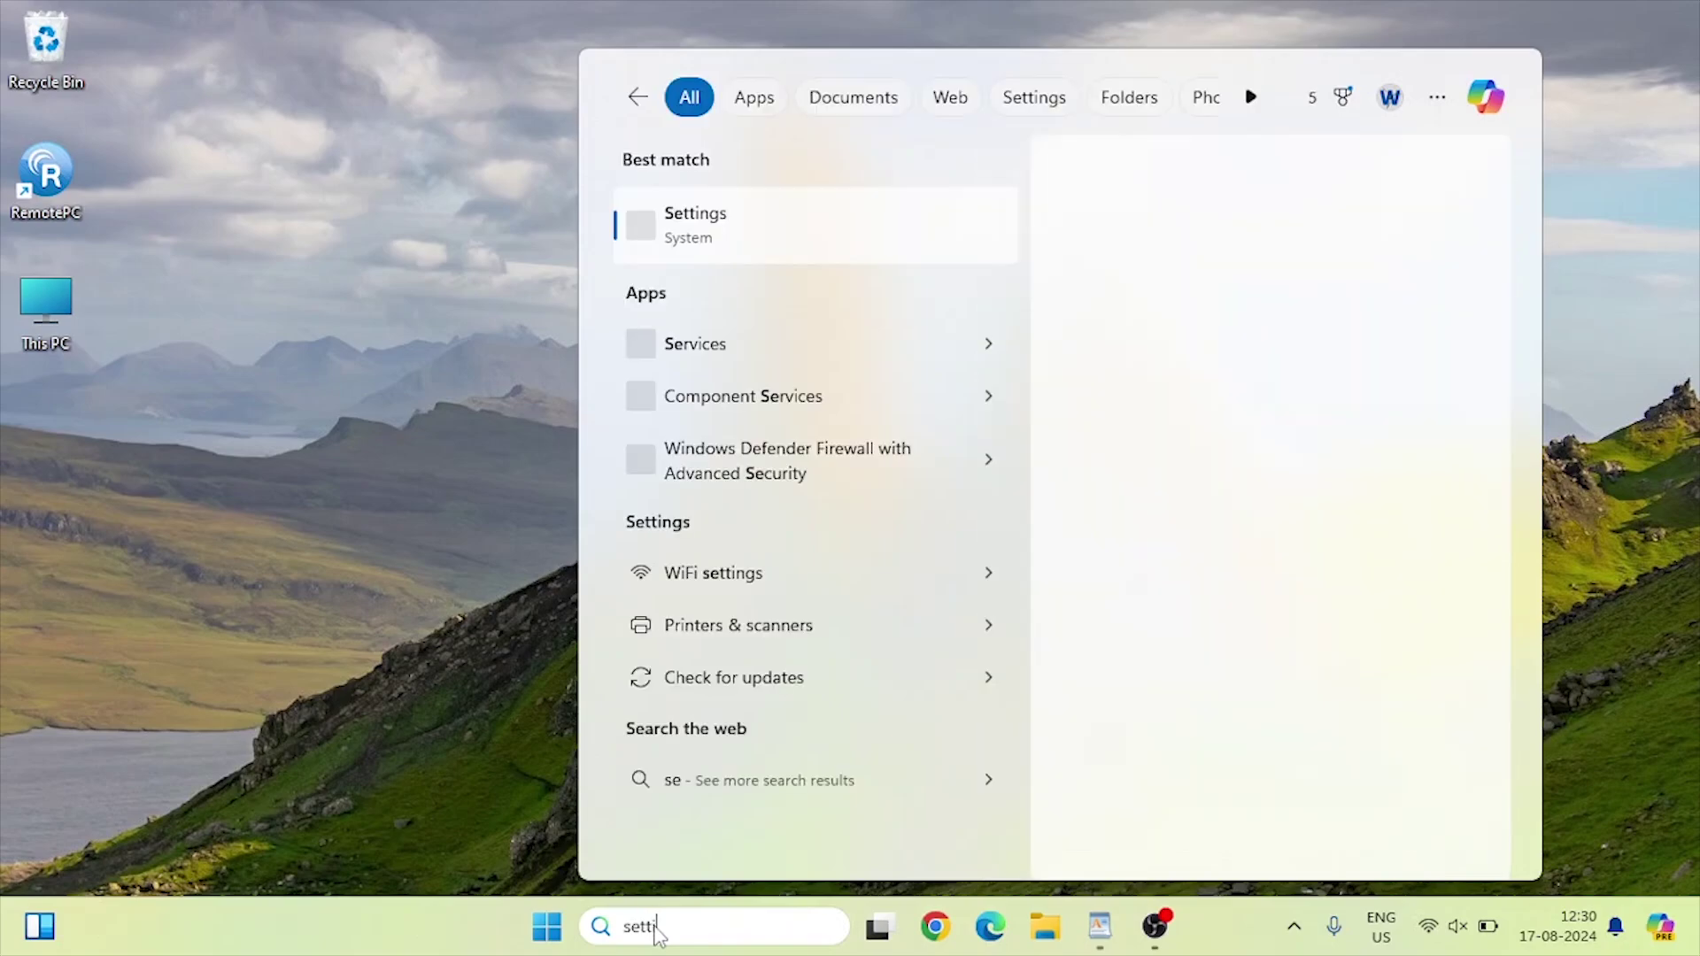
pyautogui.click(736, 224)
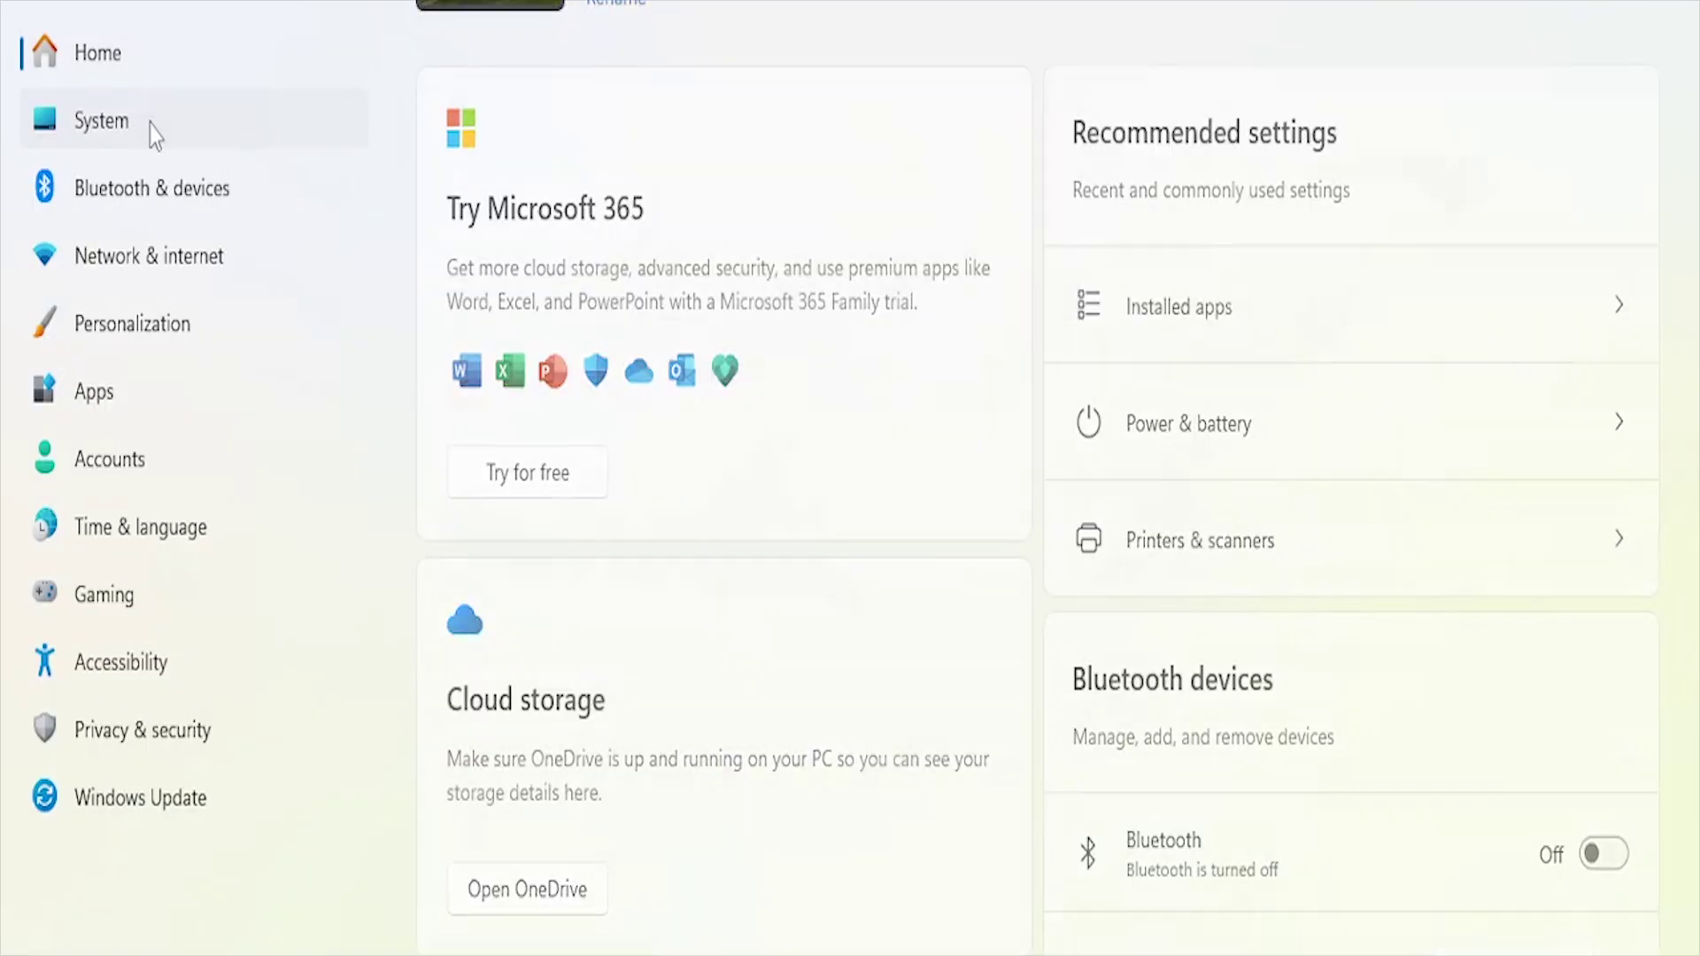
pyautogui.click(153, 133)
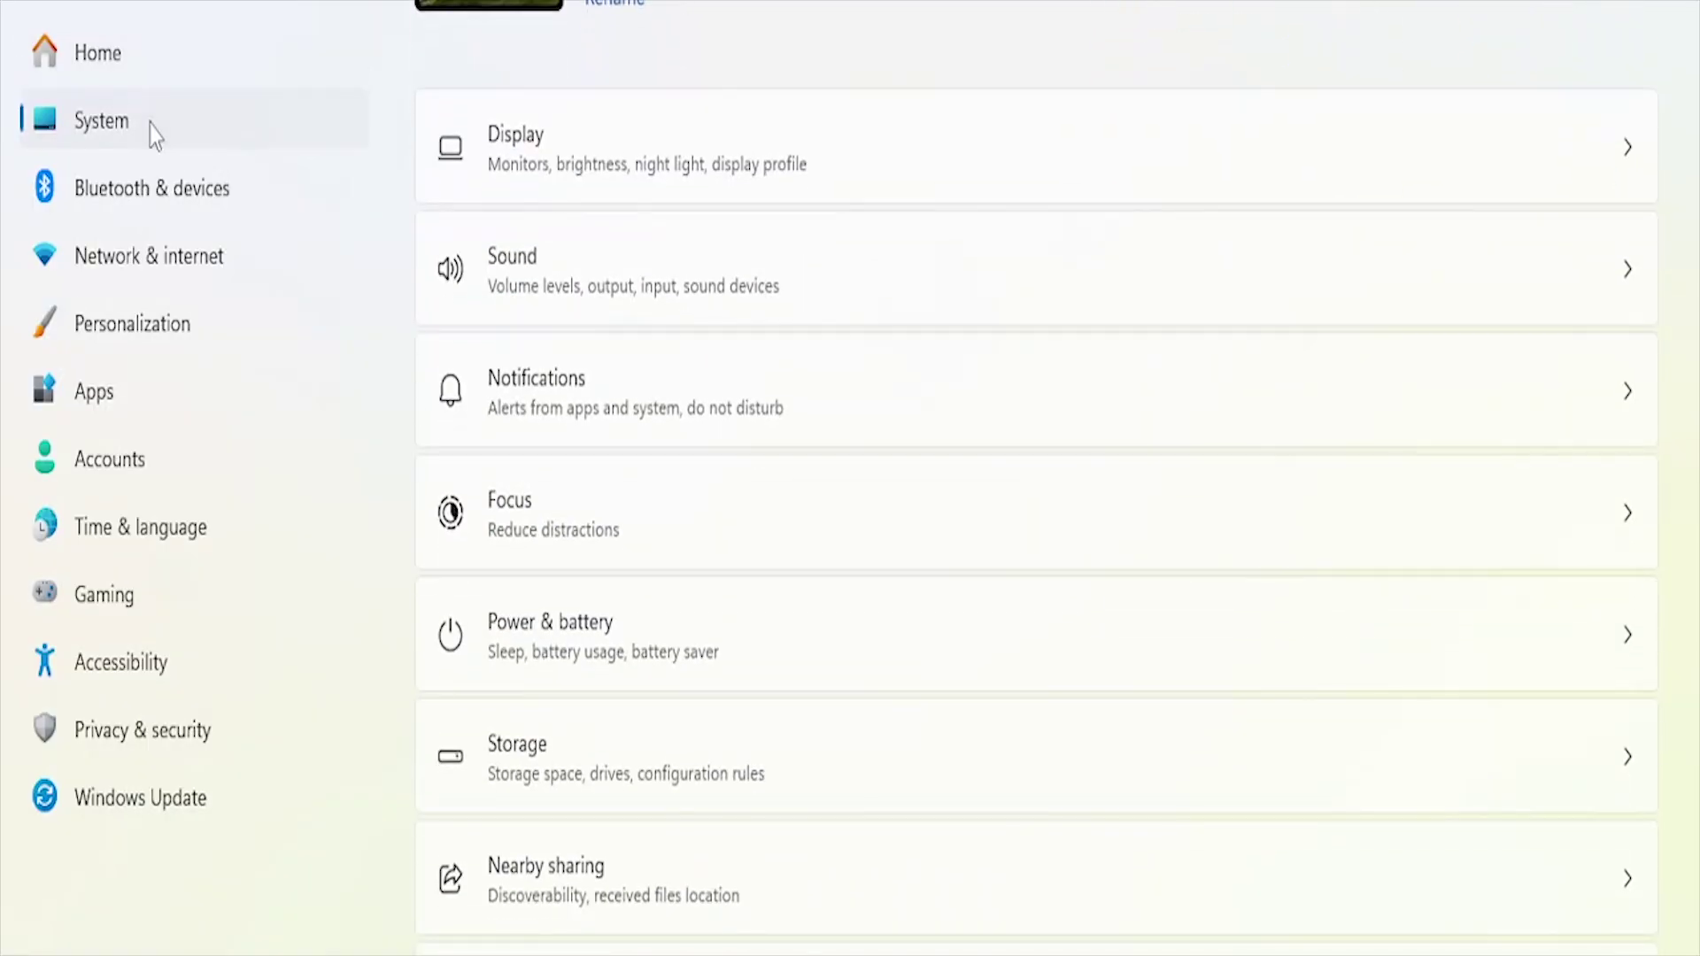
pyautogui.click(971, 183)
pyautogui.moveTo(1499, 292); pyautogui.dragTo(1400, 301)
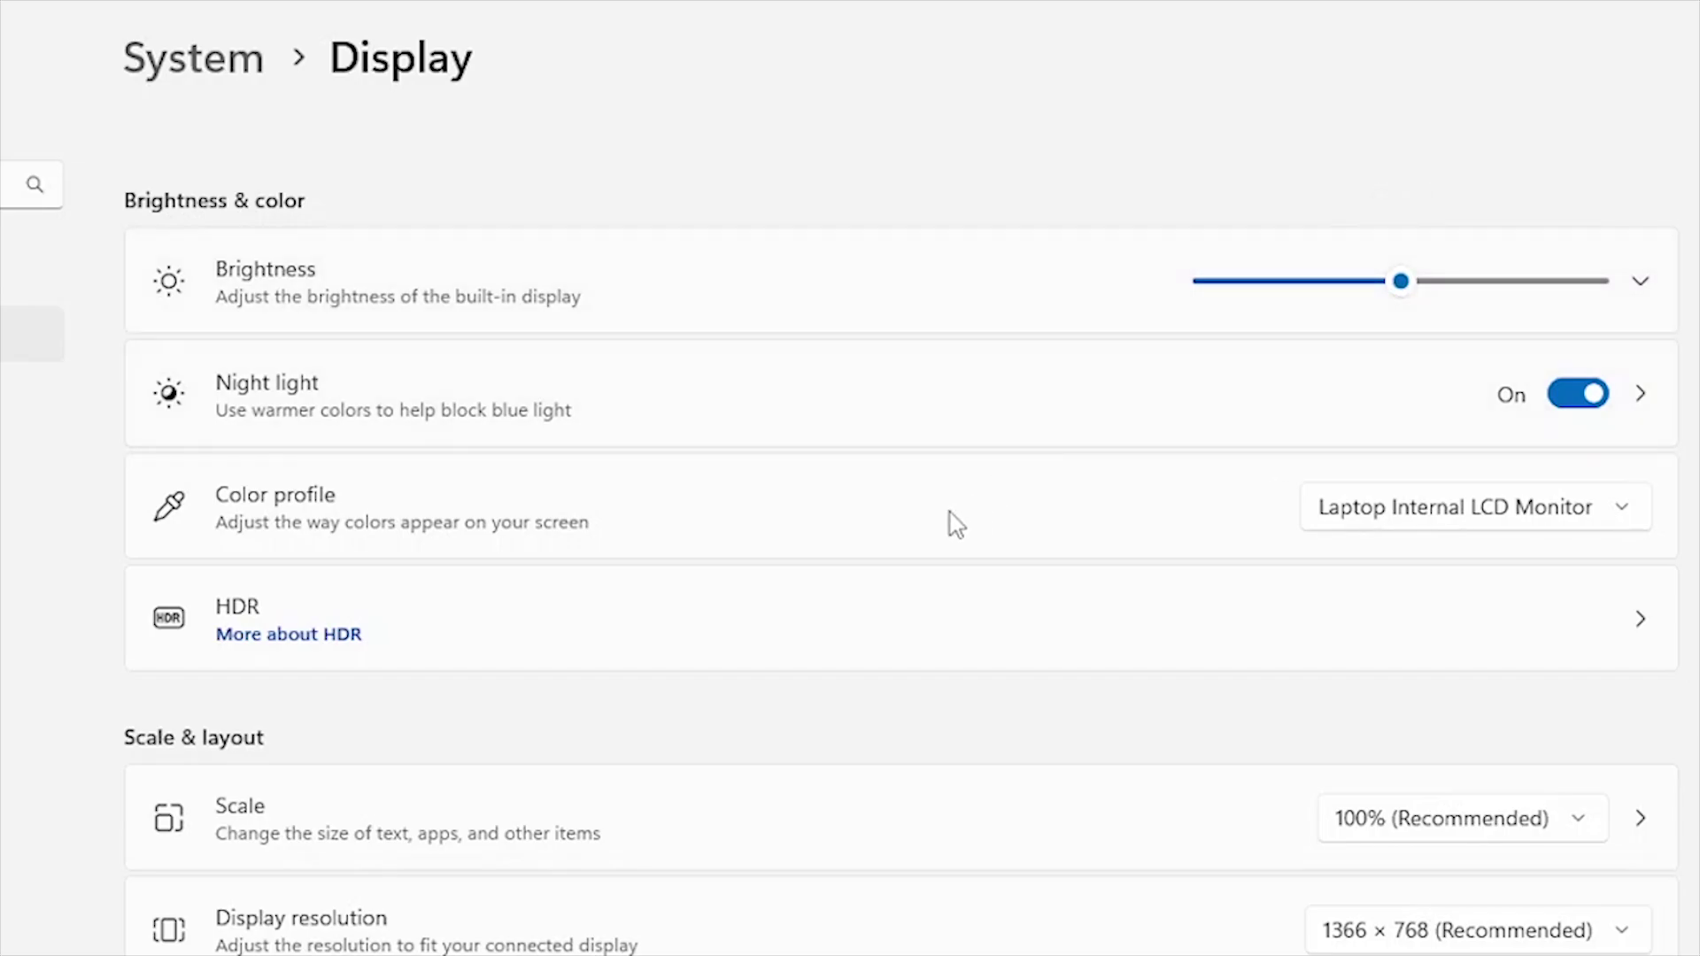
# - Set the graphics preference of the Films & TV app to Power saving in the Graphics settings and save it
pyautogui.scroll(-6, 954, 522)
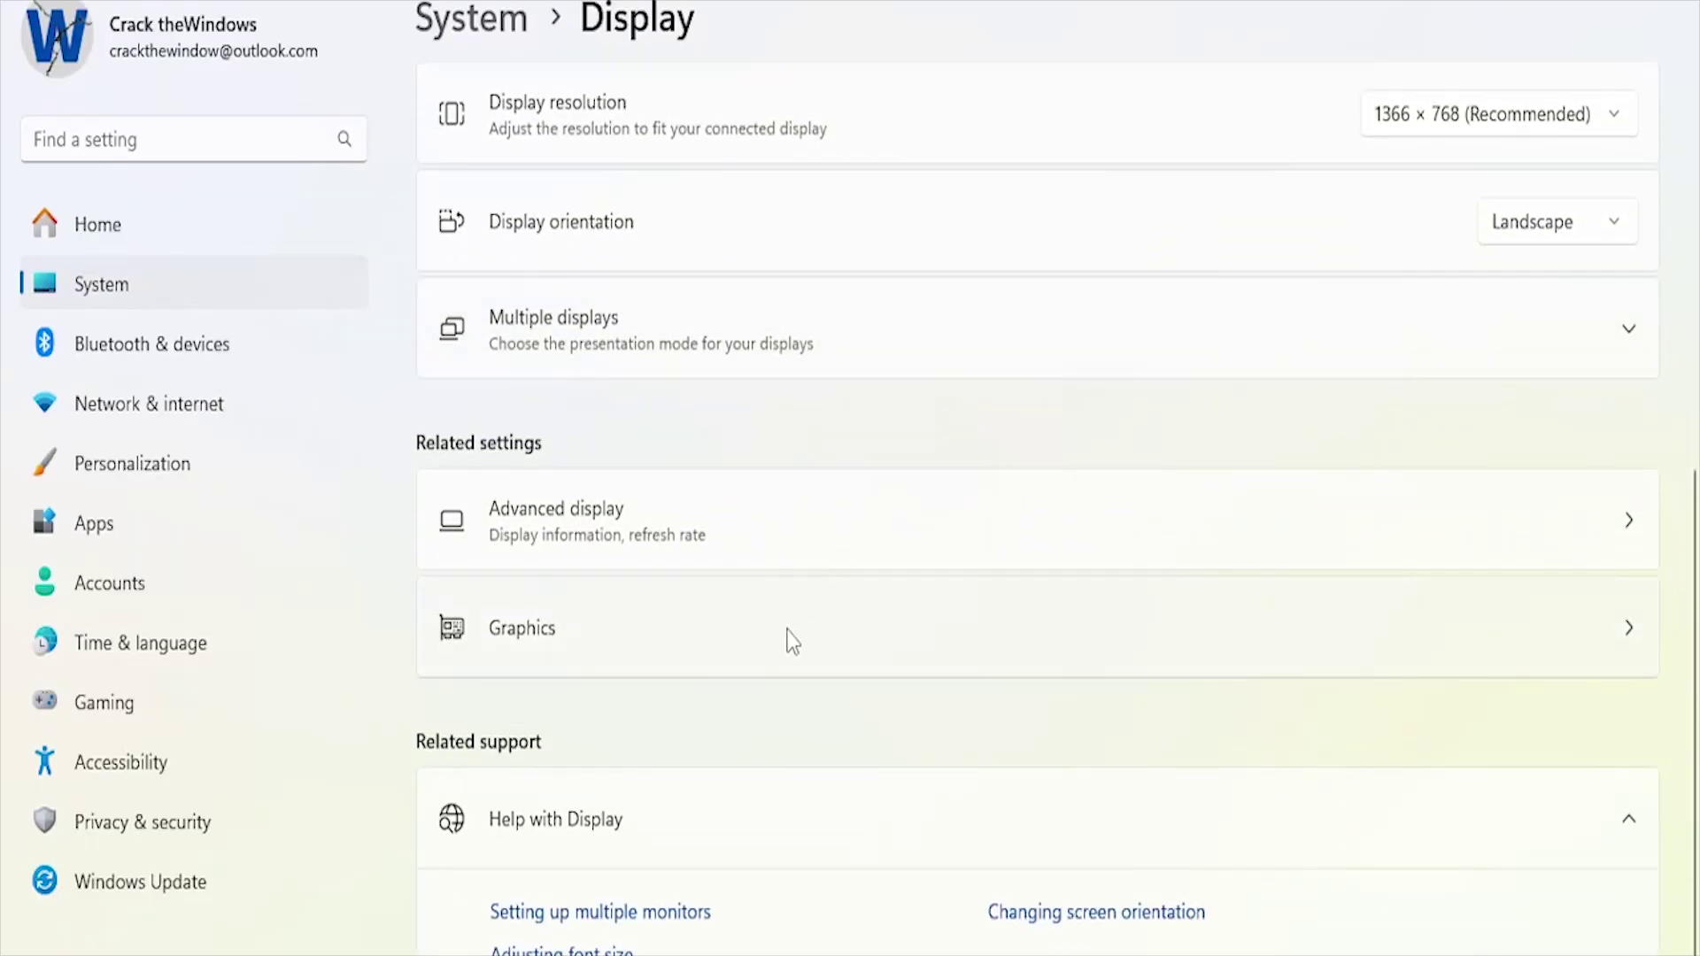
pyautogui.click(793, 641)
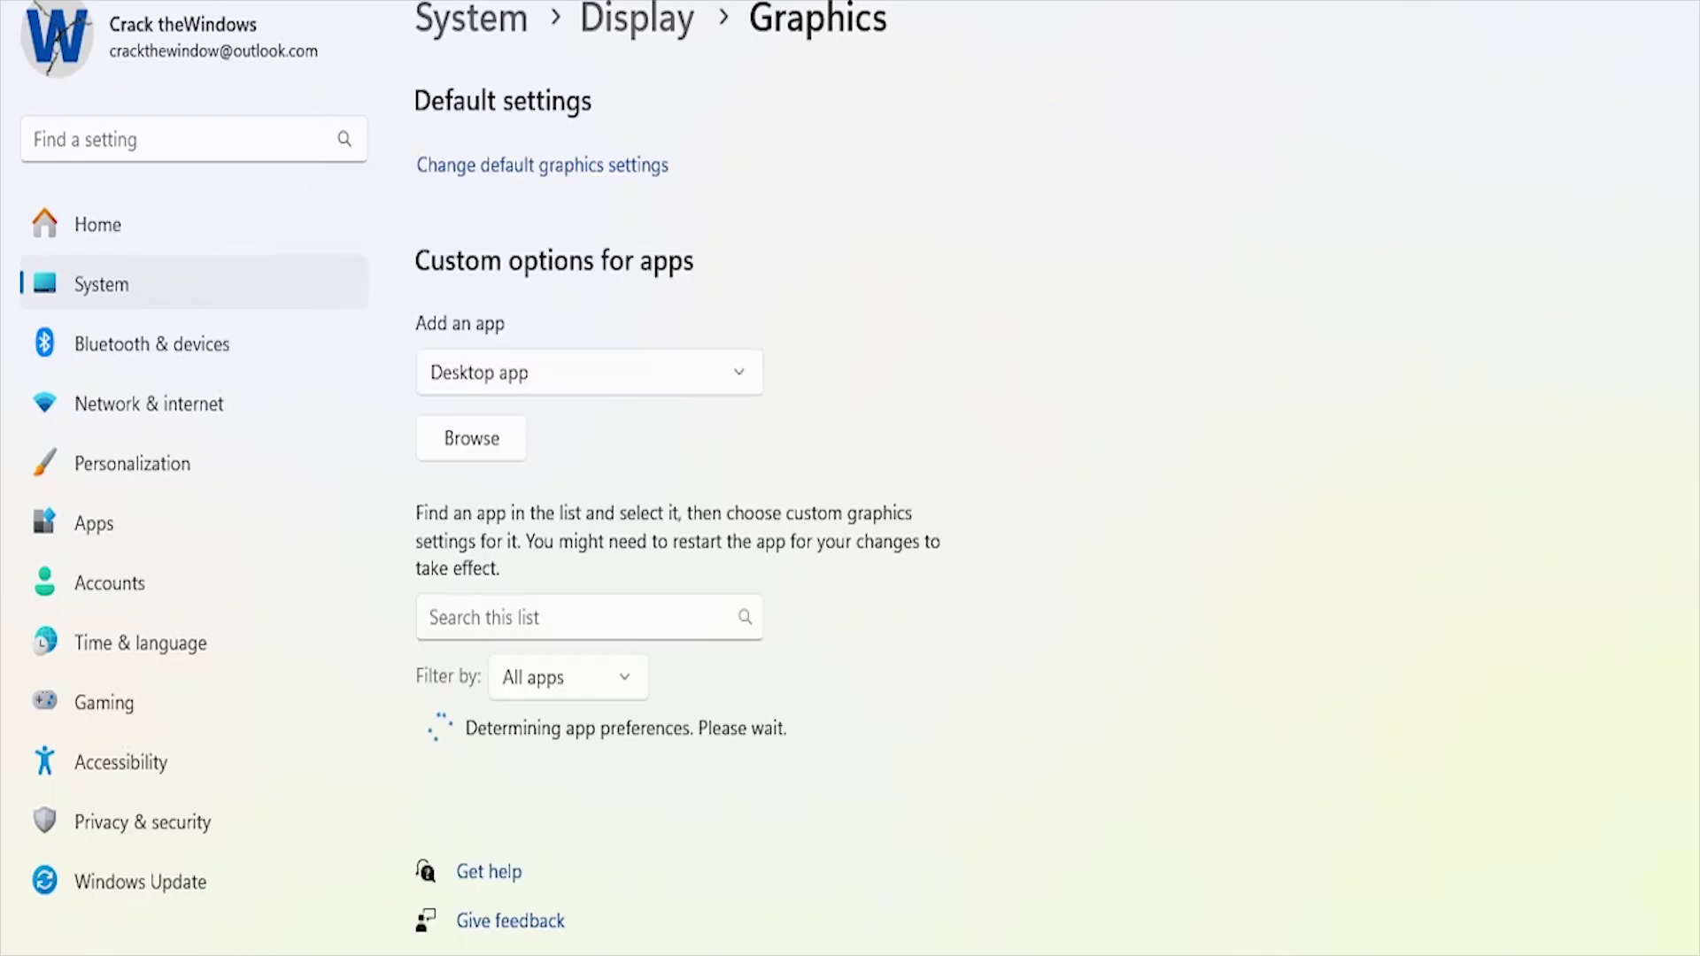
pyautogui.scroll(-3, 1176, 724)
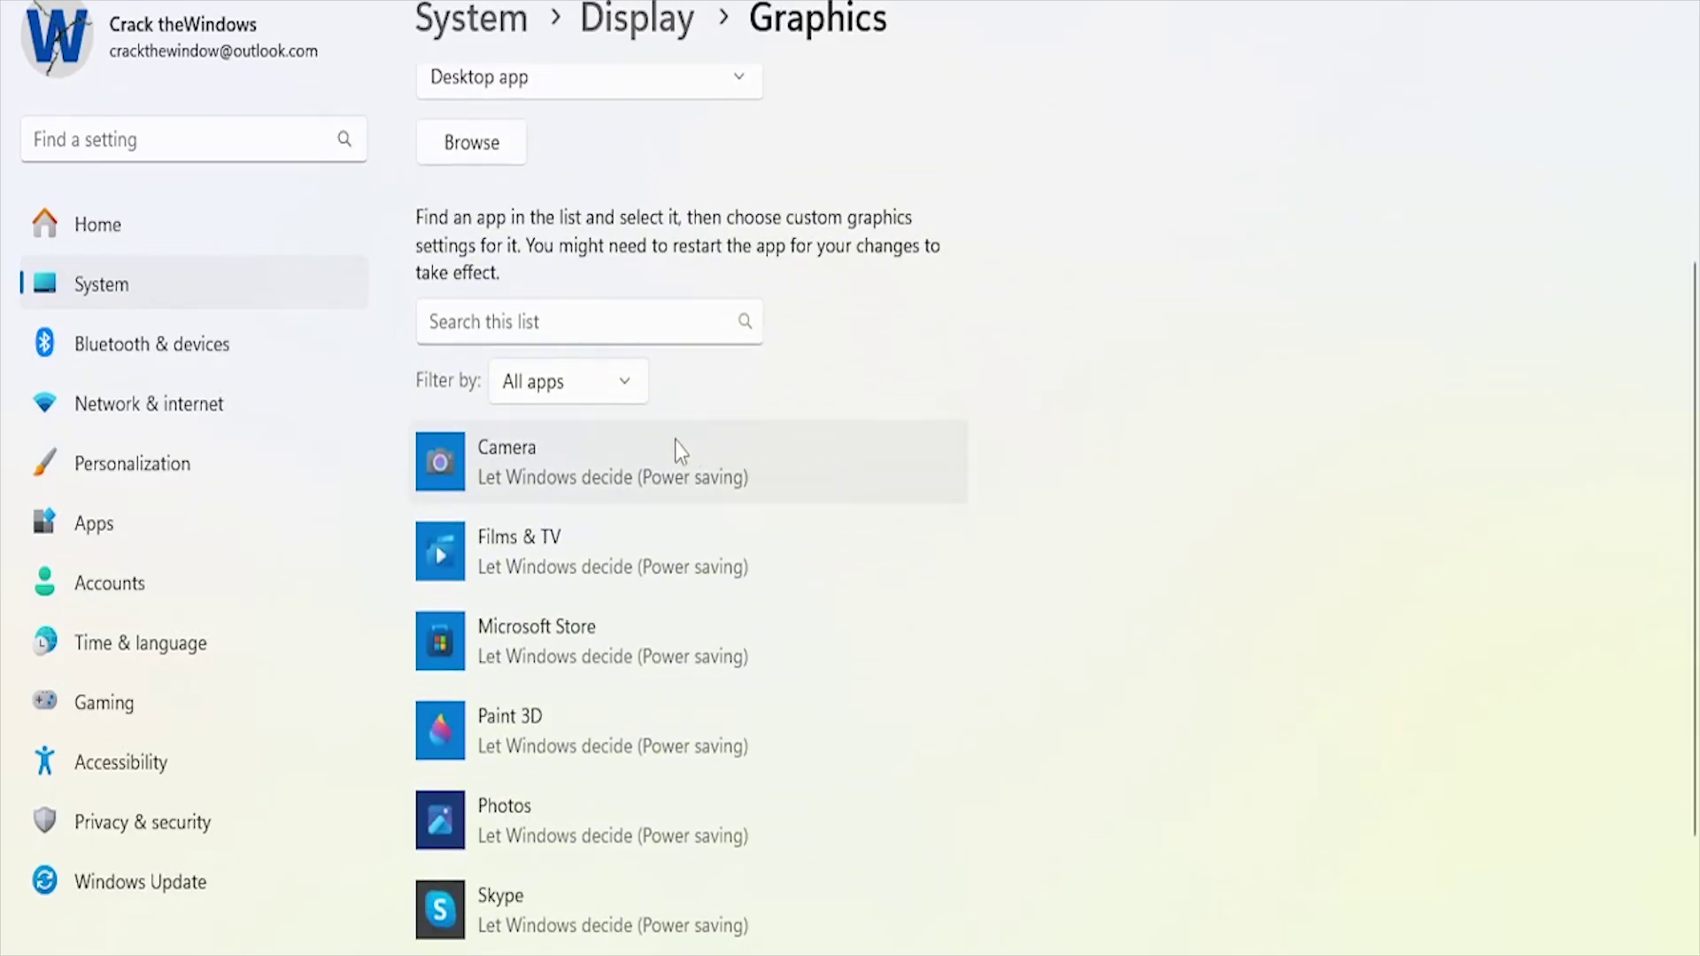
pyautogui.click(638, 565)
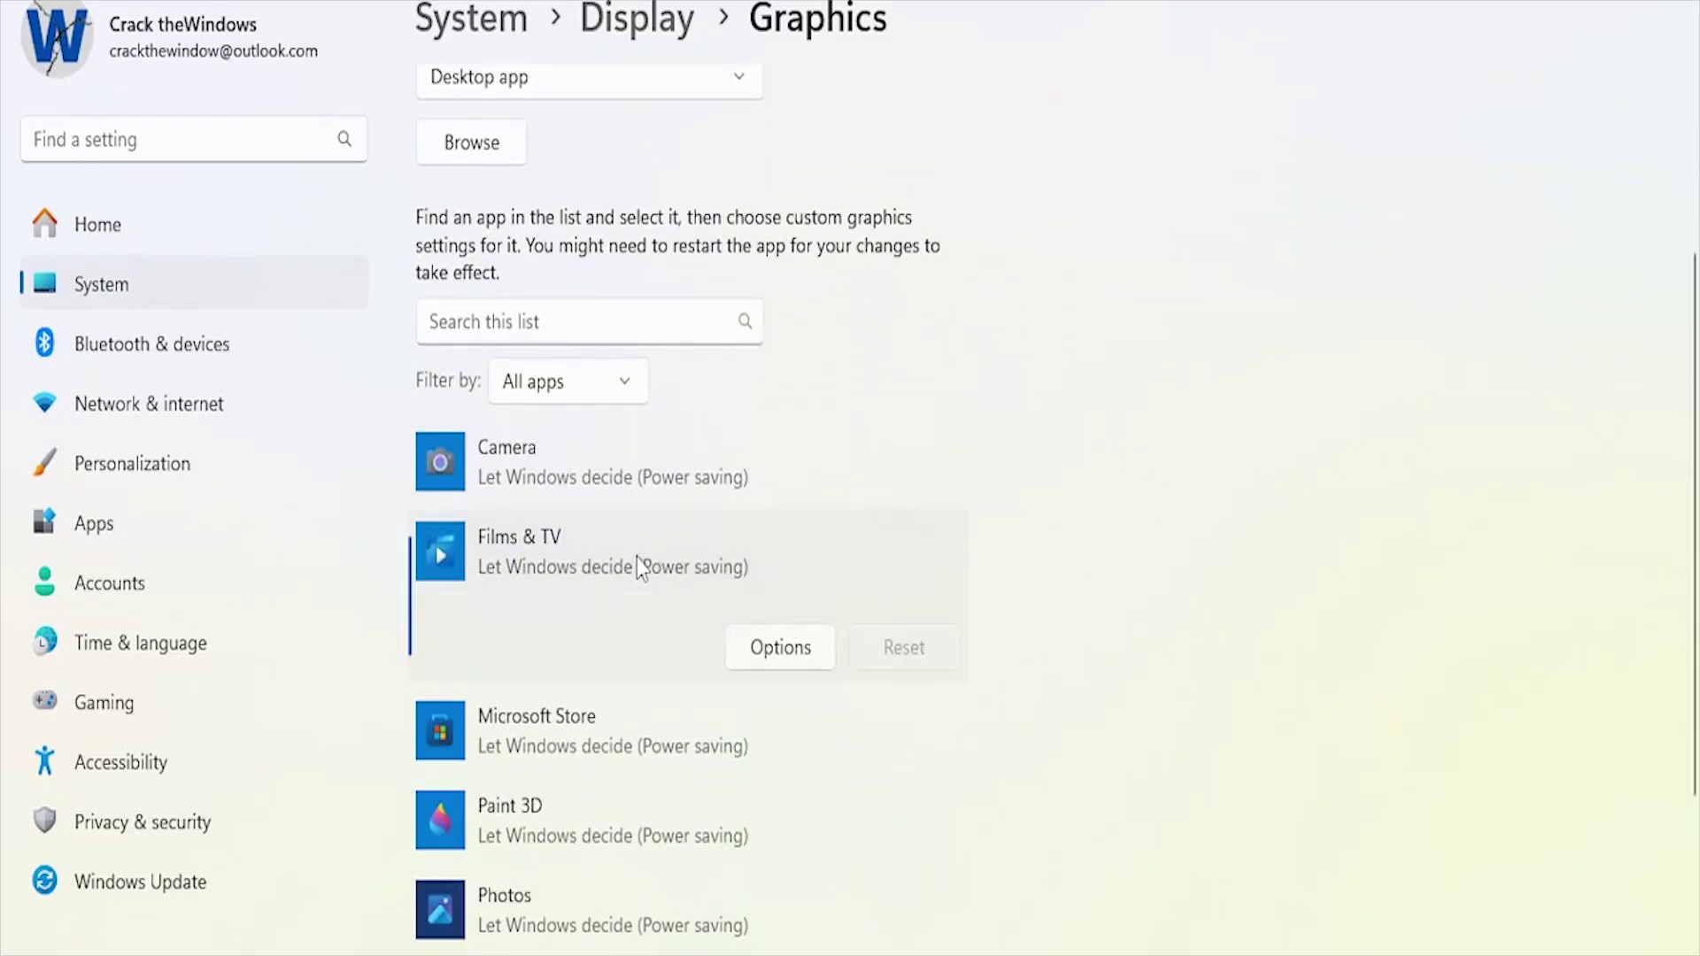
pyautogui.click(789, 669)
pyautogui.click(638, 395)
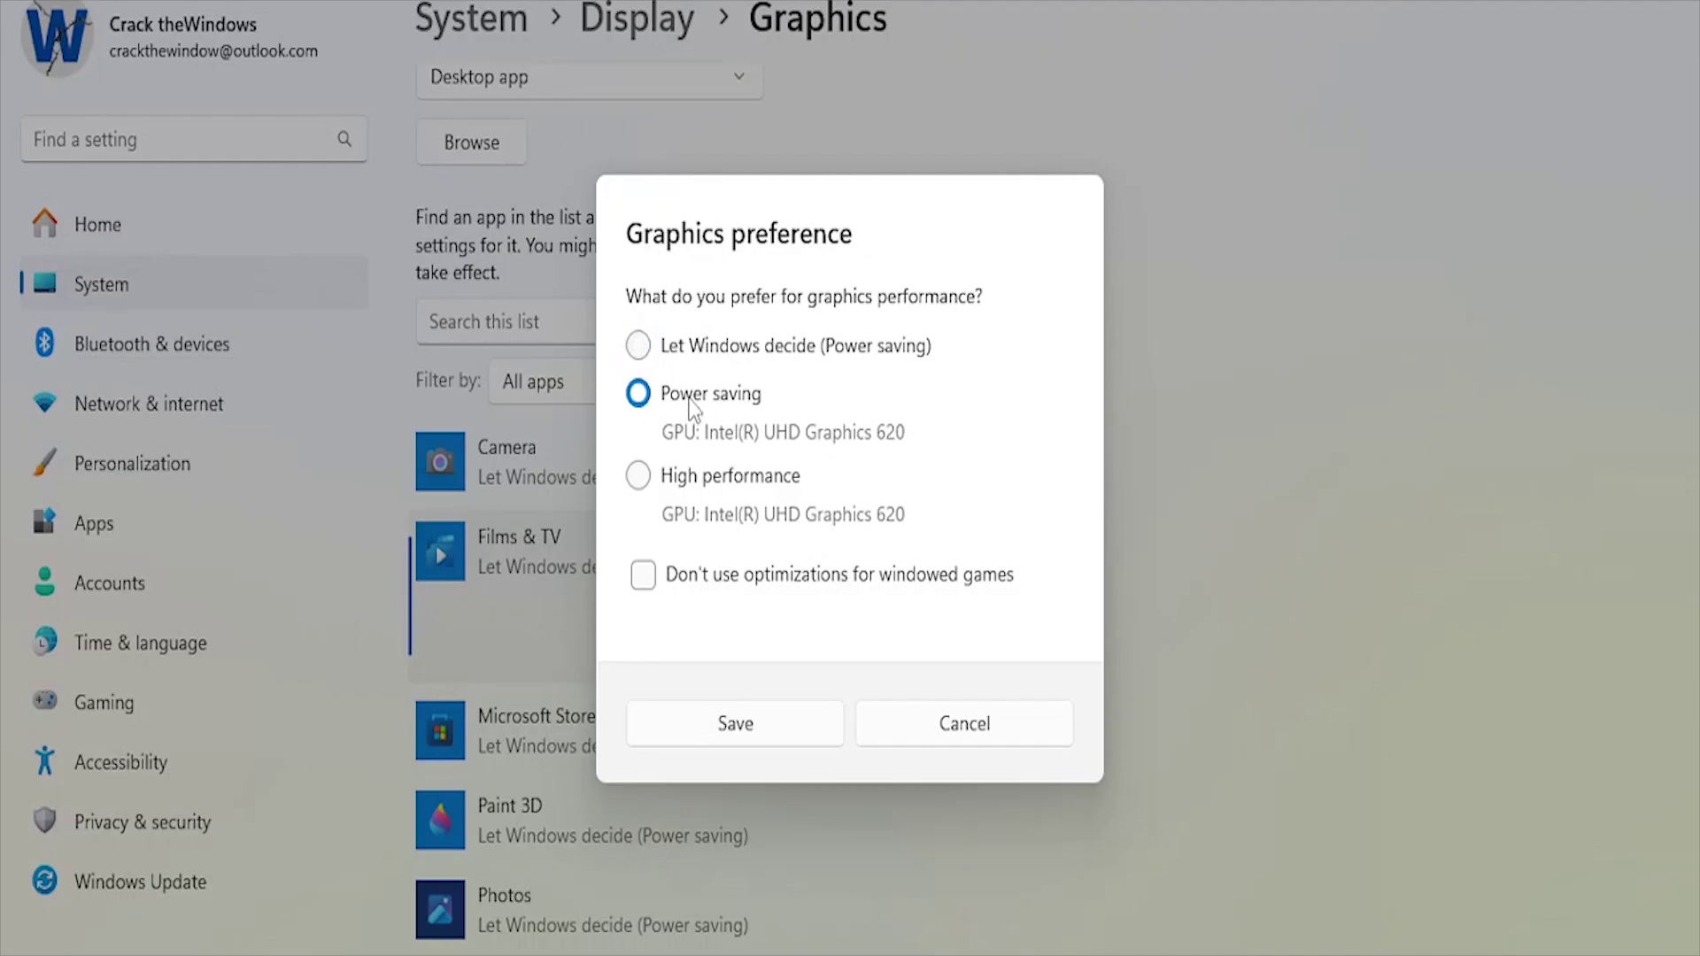
pyautogui.click(763, 726)
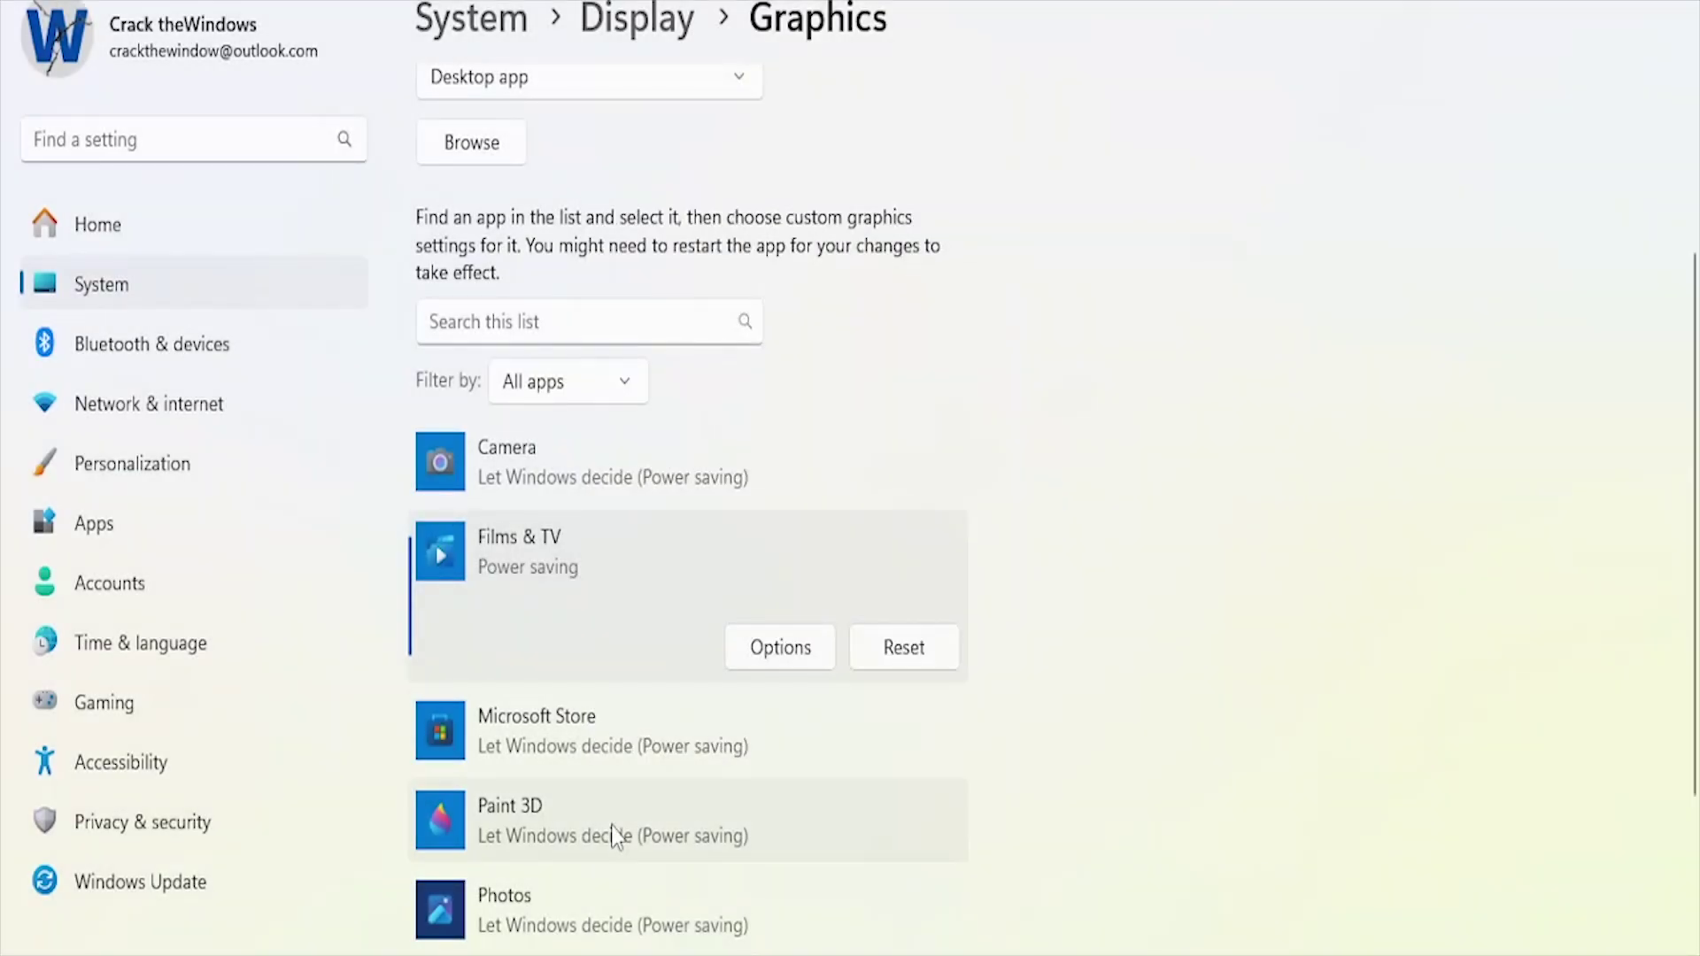
# - Set the graphics preference of the Microsoft Store app to Power saving and save it
pyautogui.click(604, 738)
pyautogui.click(799, 755)
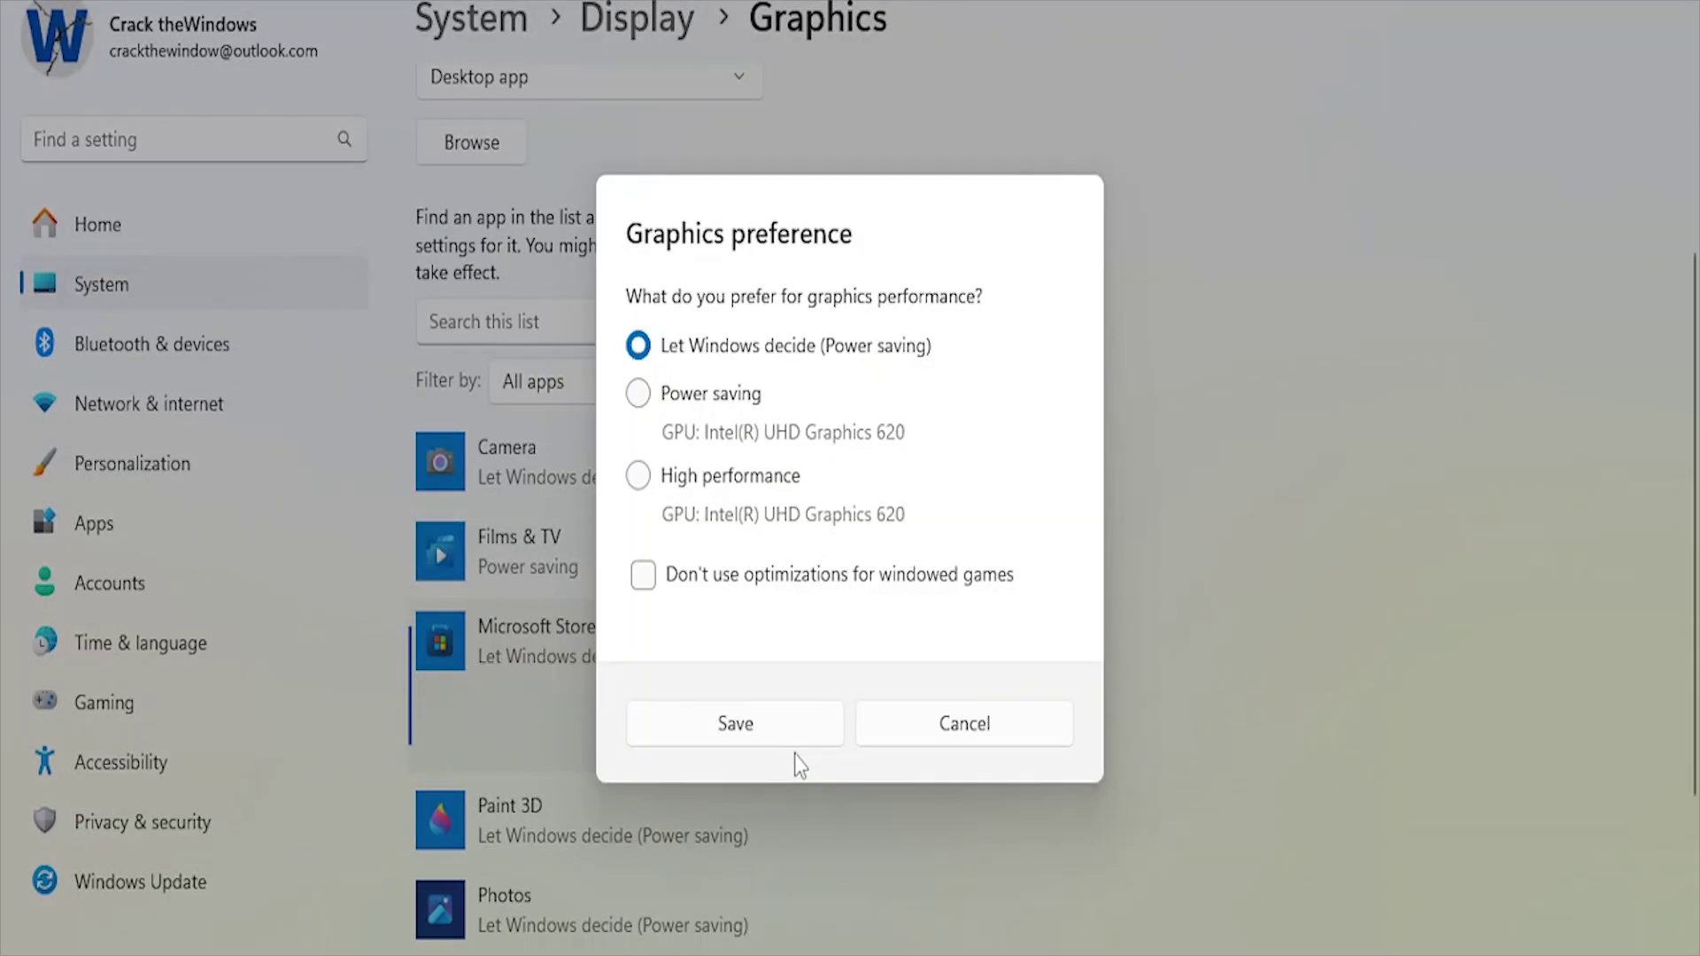
pyautogui.click(709, 399)
pyautogui.click(743, 739)
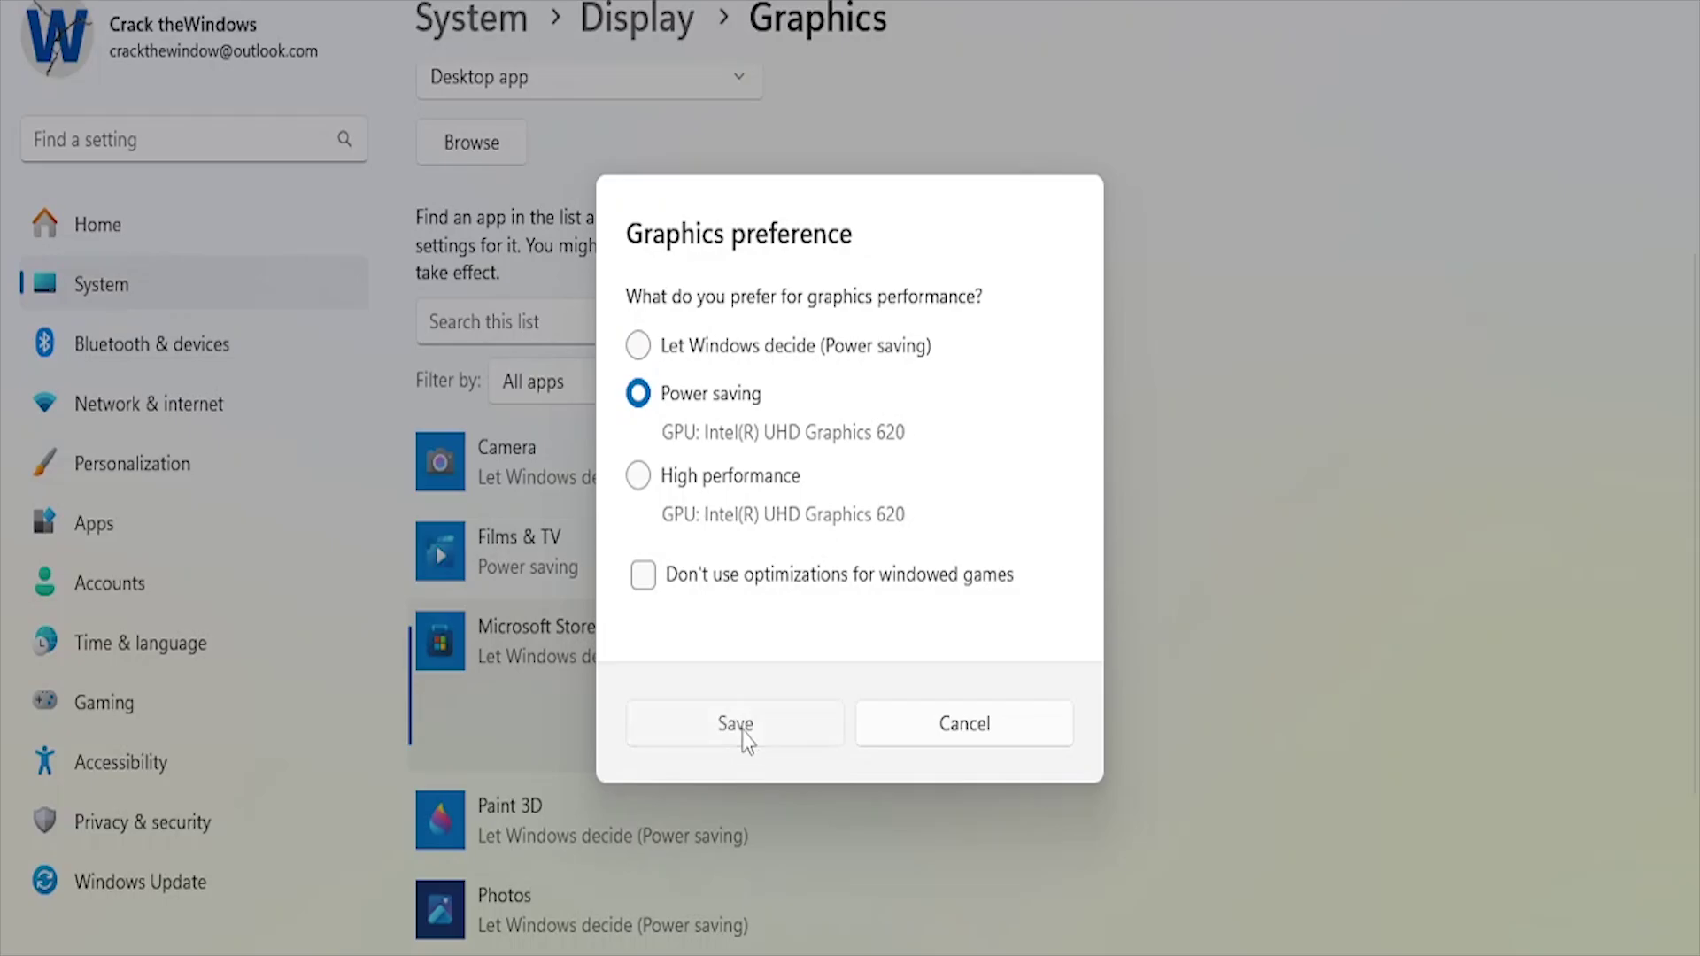
# - Set Skype's graphics preference to Power saving and save it
pyautogui.scroll(-5, 1106, 763)
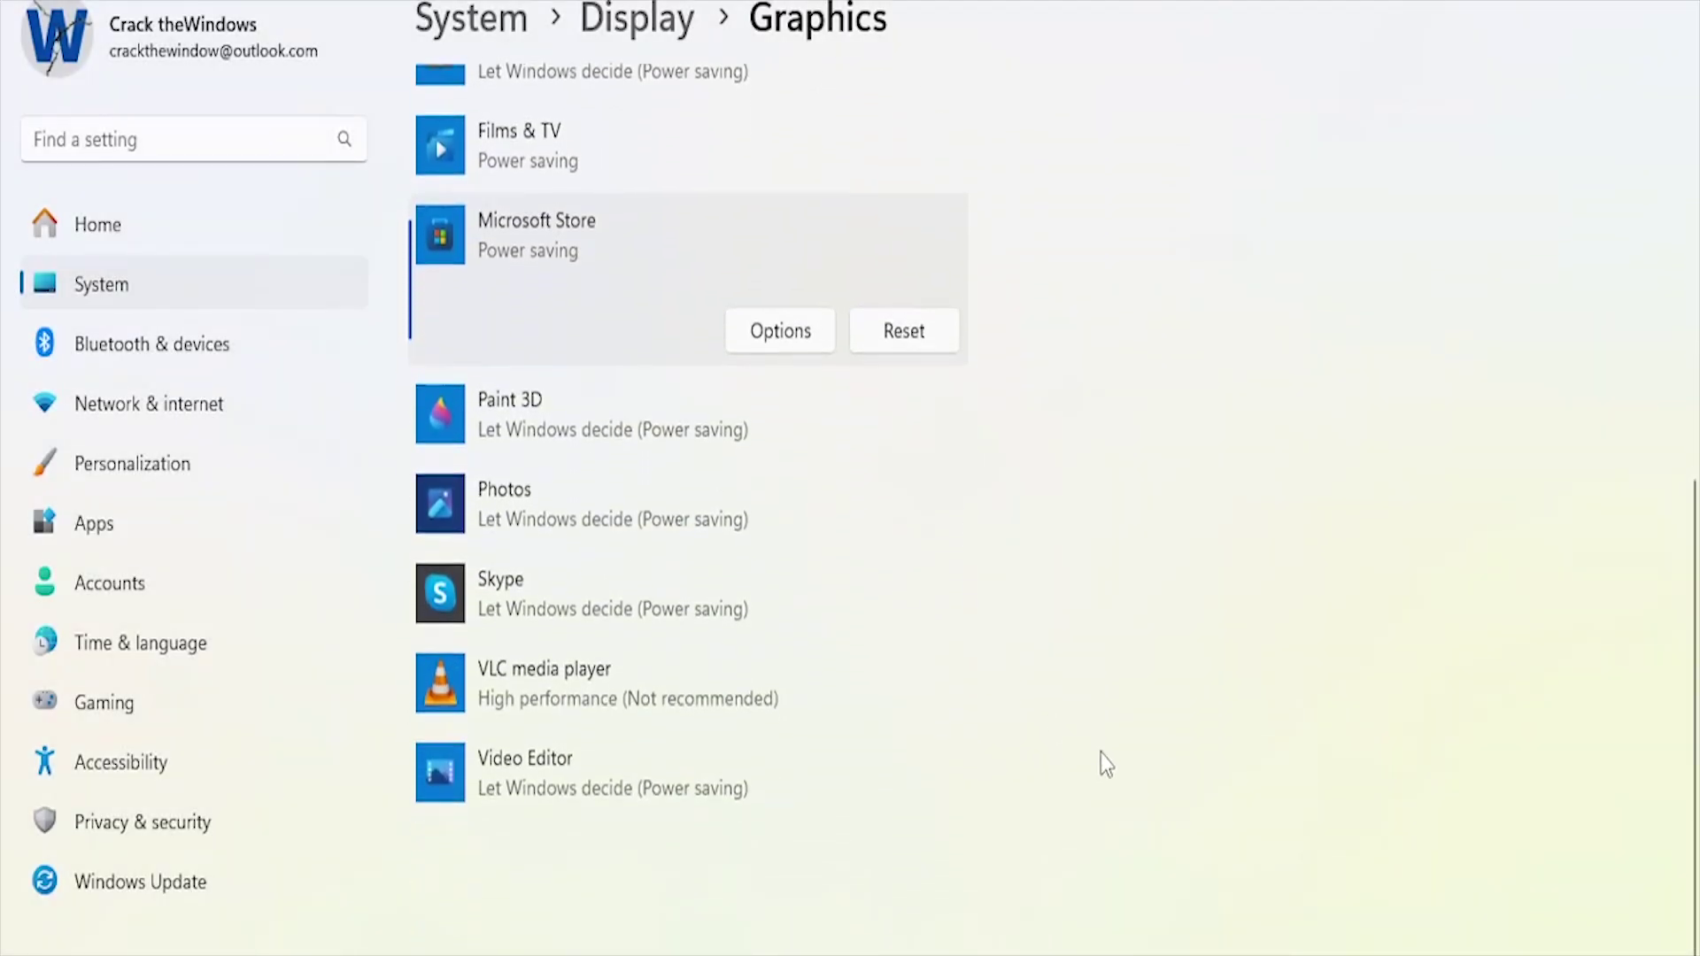
pyautogui.click(646, 598)
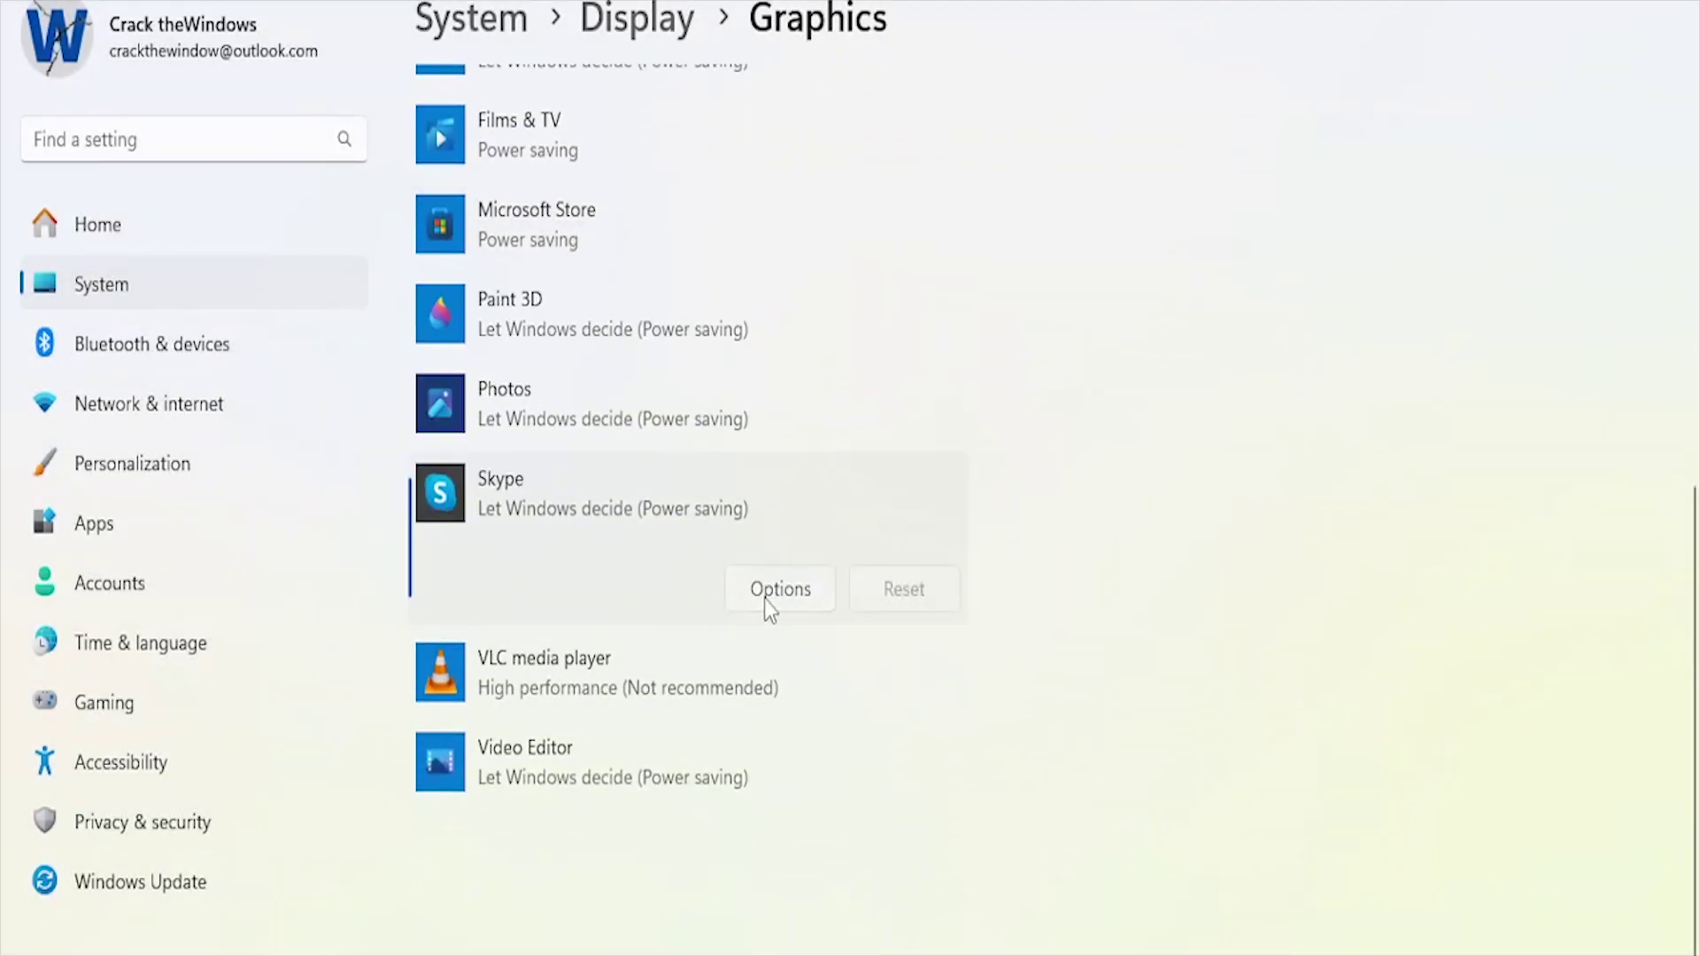
pyautogui.click(763, 598)
pyautogui.click(709, 398)
pyautogui.click(741, 737)
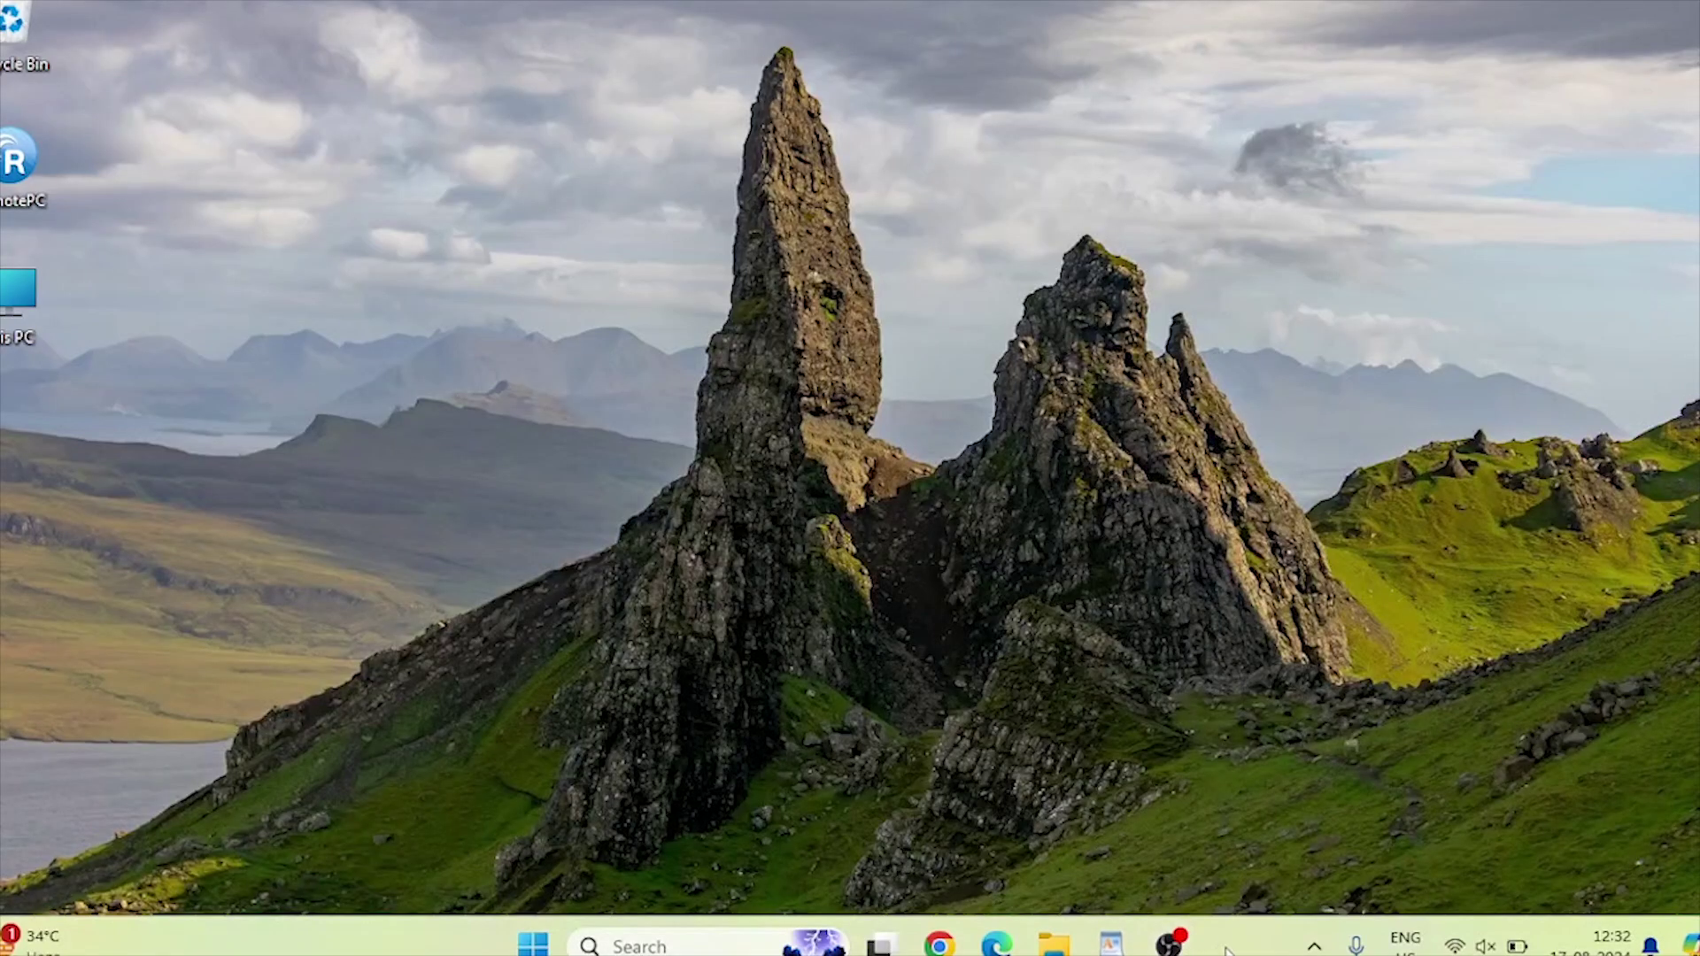
# - Open Task Manager from the desktop and show its Startup apps list in a maximized window
pyautogui.rightClick(1231, 950)
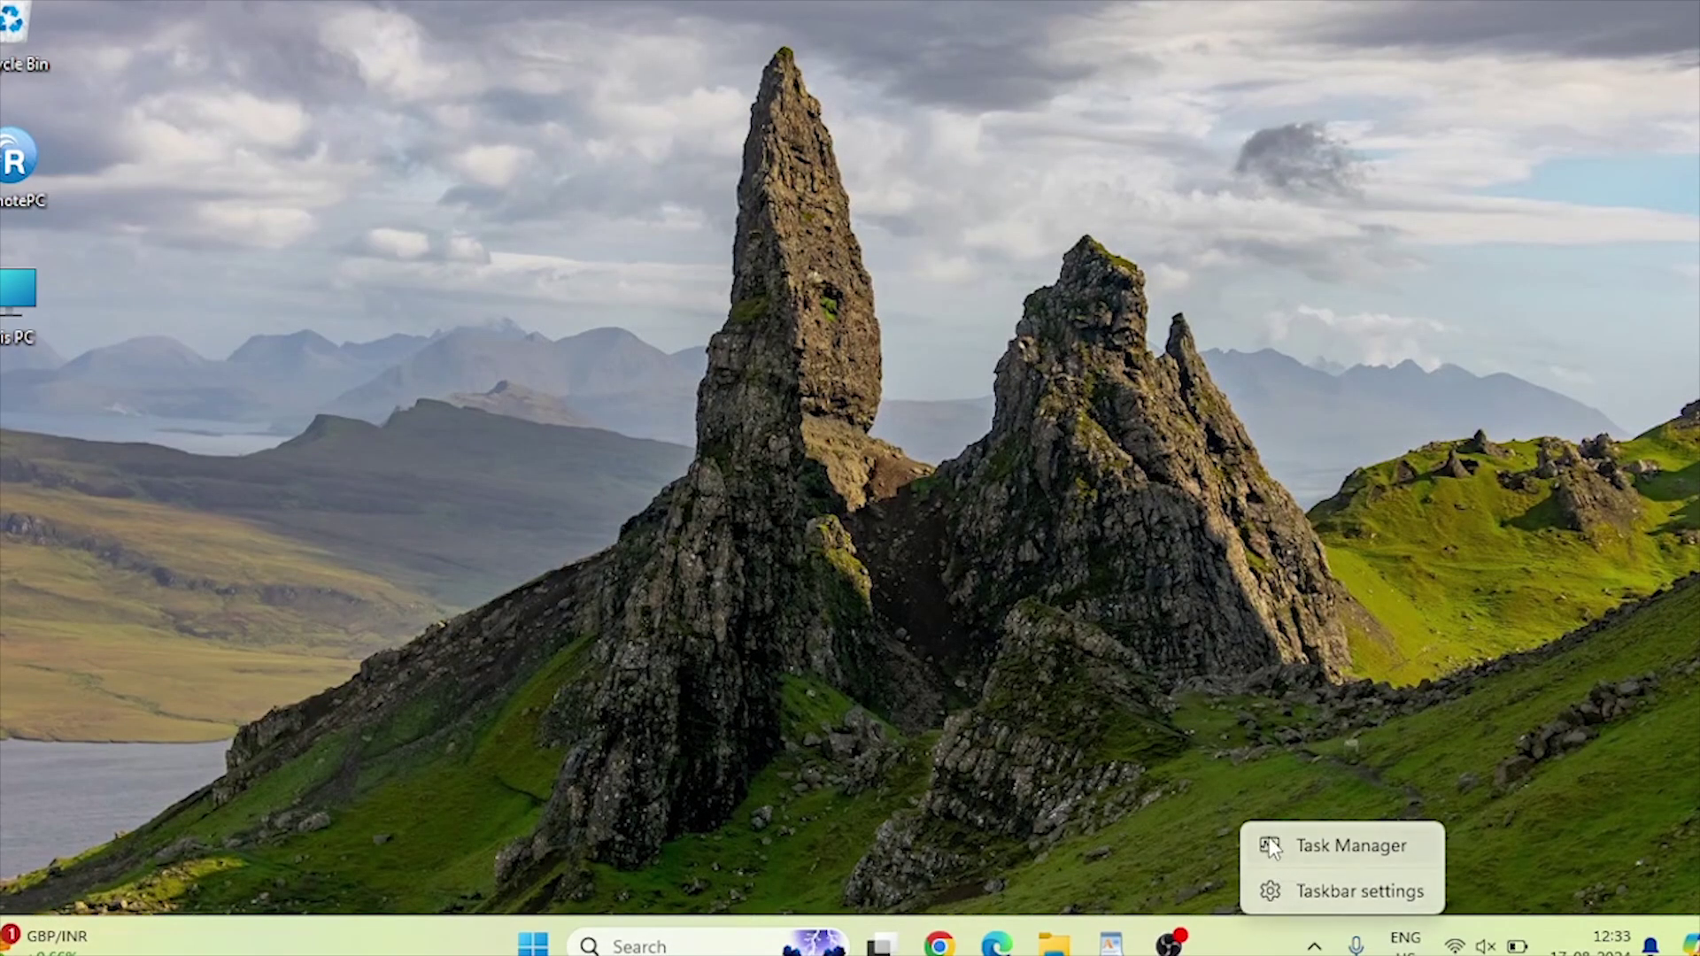
pyautogui.click(1272, 848)
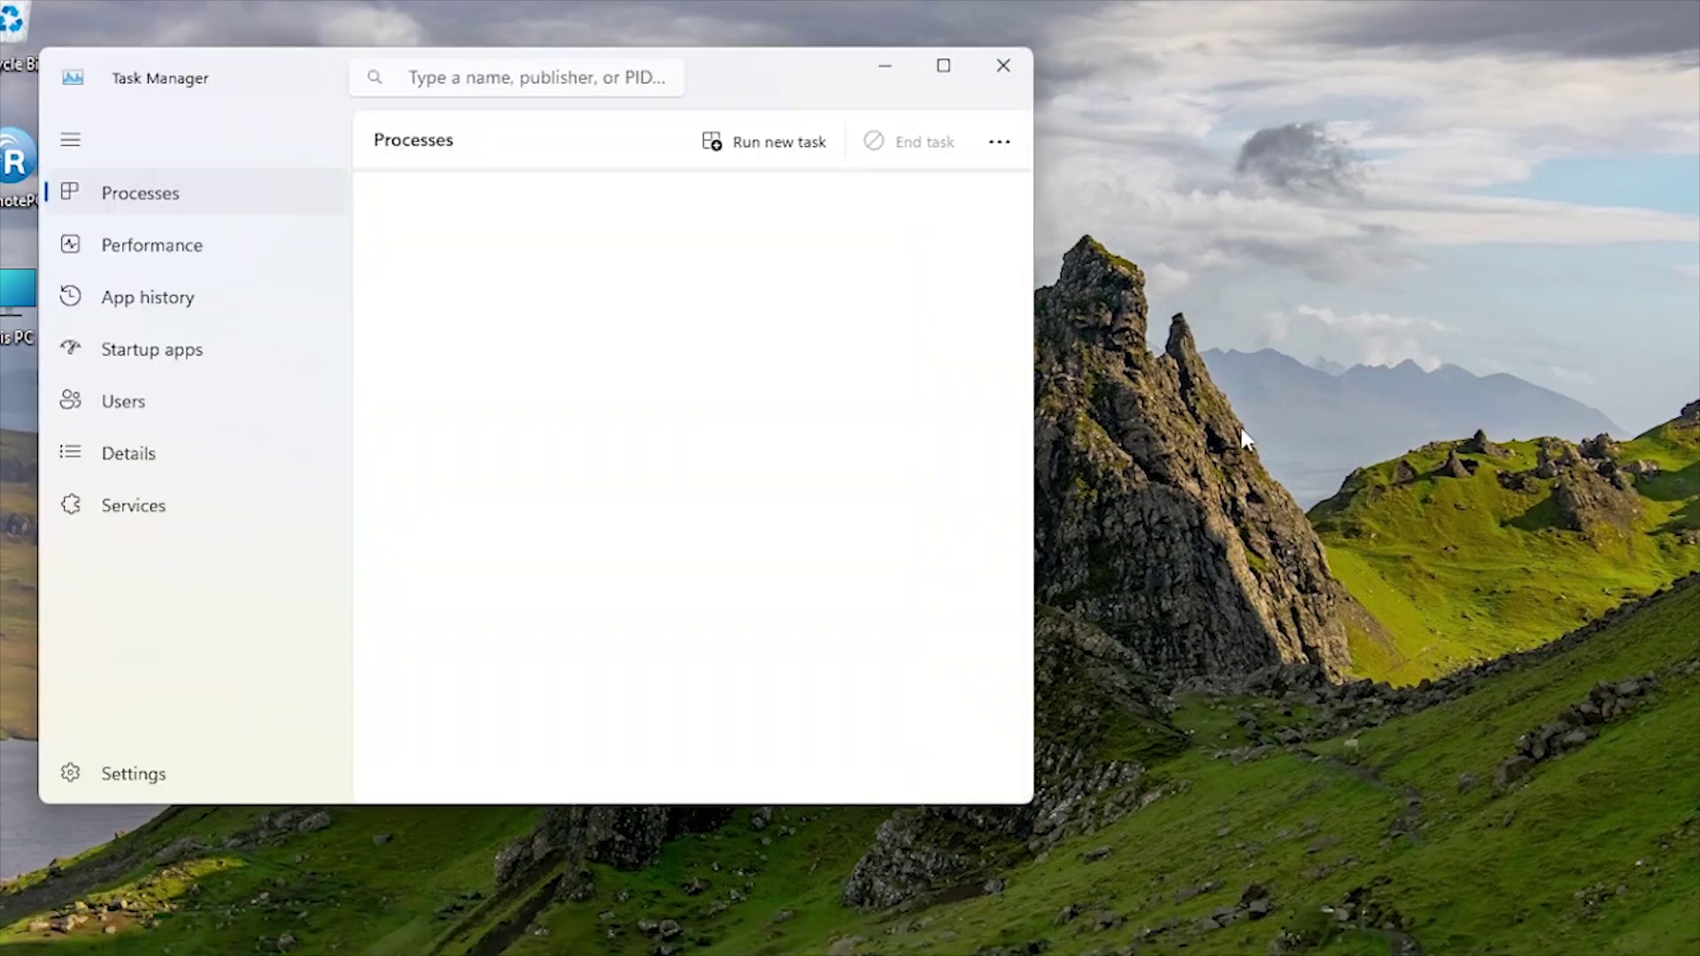
pyautogui.click(135, 365)
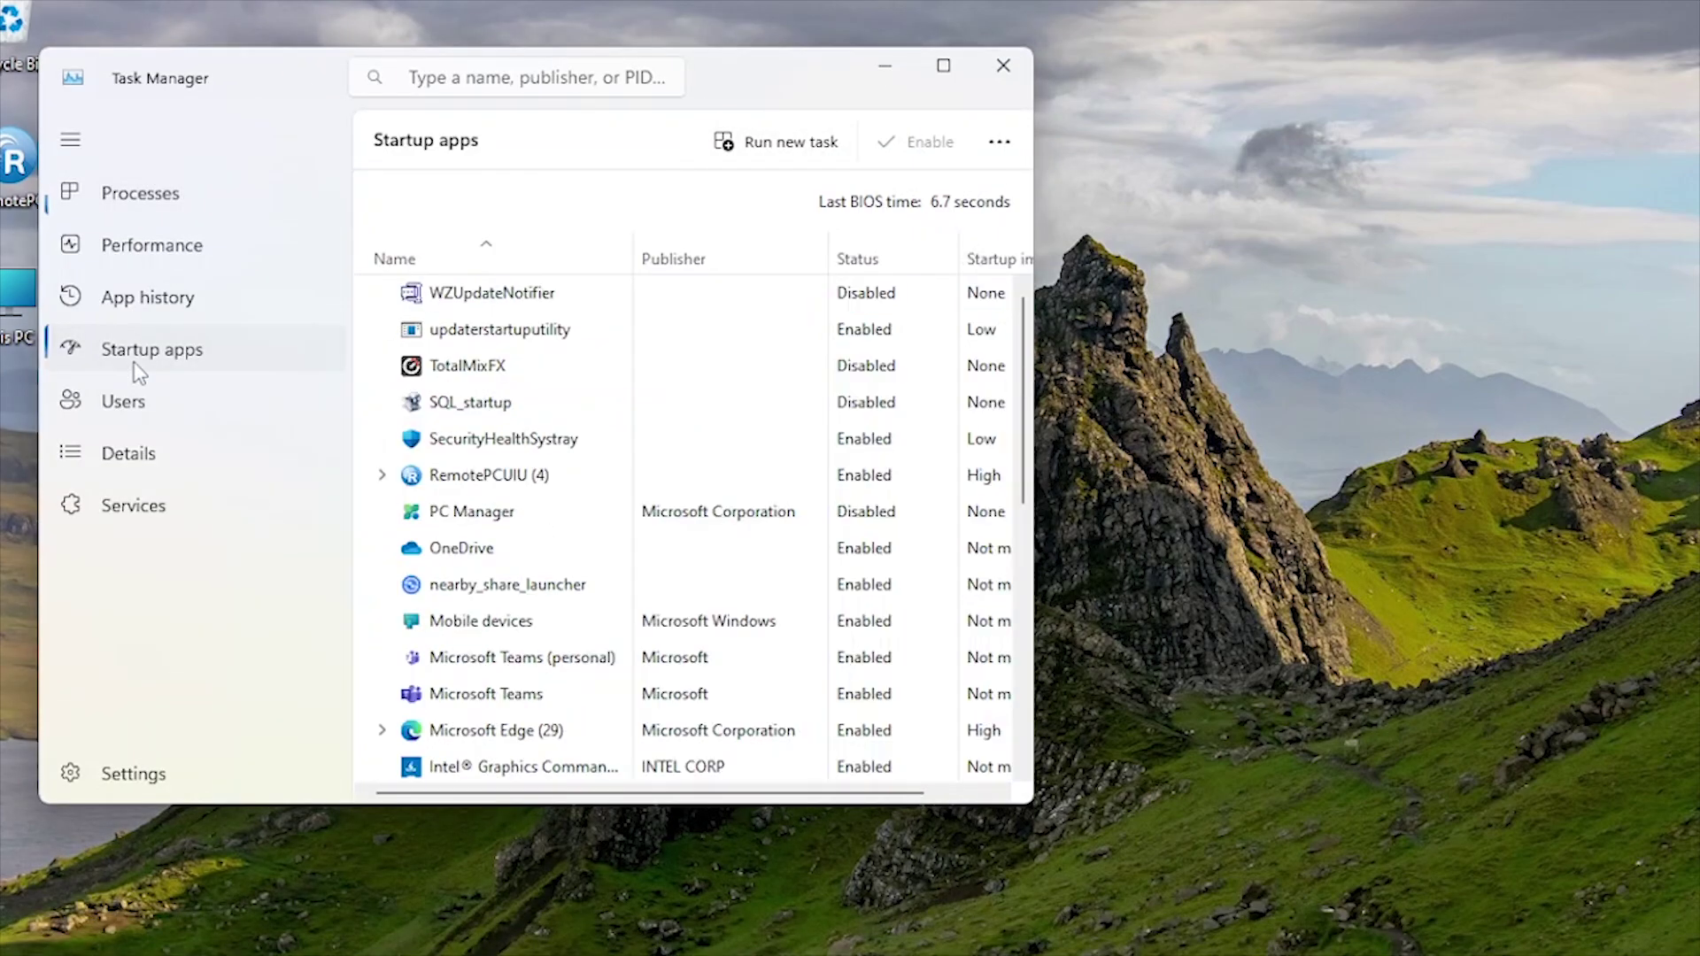
pyautogui.click(944, 66)
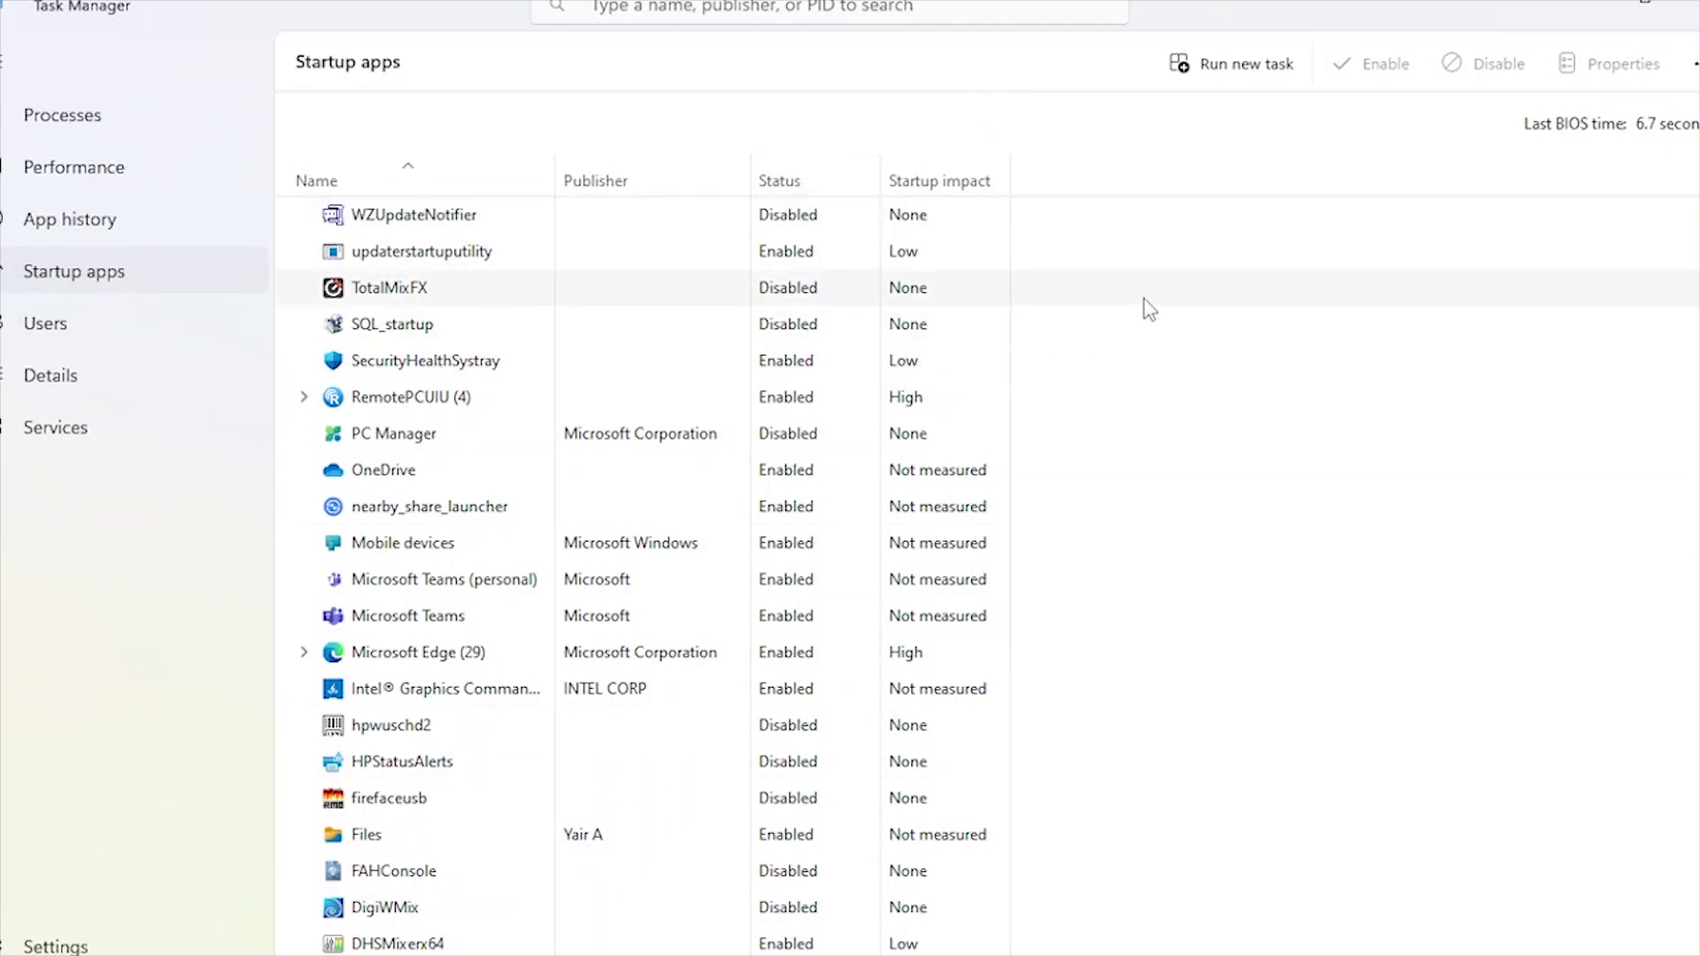
# - Disable OneDrive and nearby_share_launcher in the startup apps list
pyautogui.click(835, 477)
pyautogui.rightClick(813, 478)
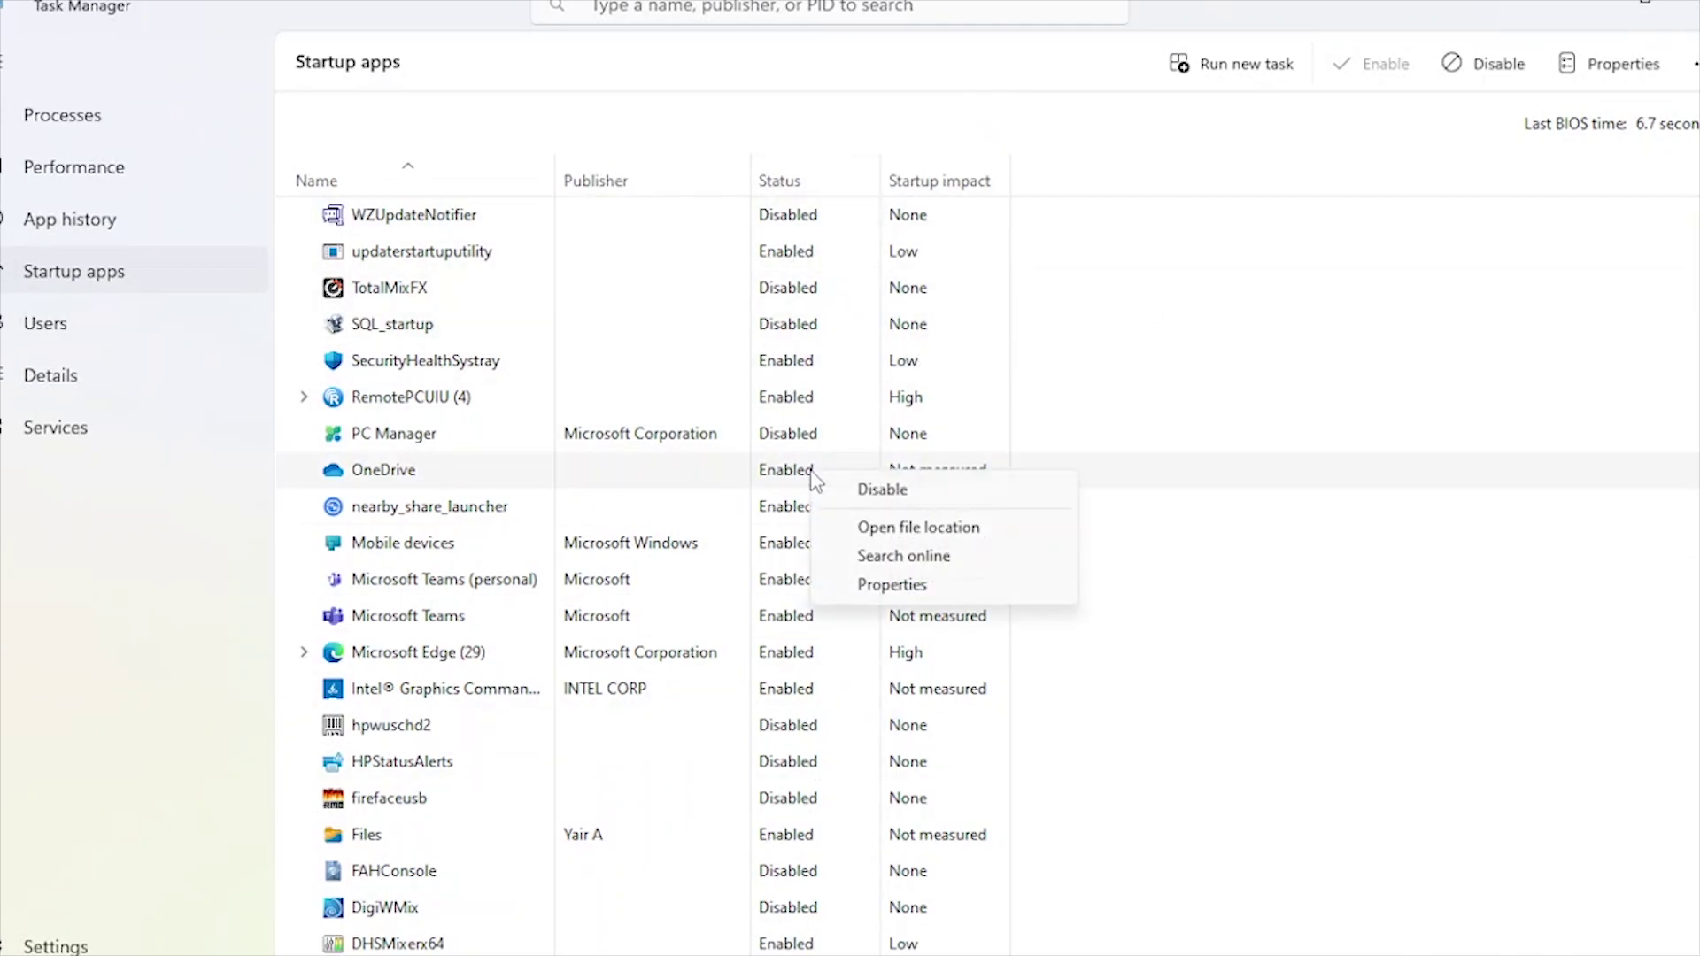
pyautogui.click(875, 488)
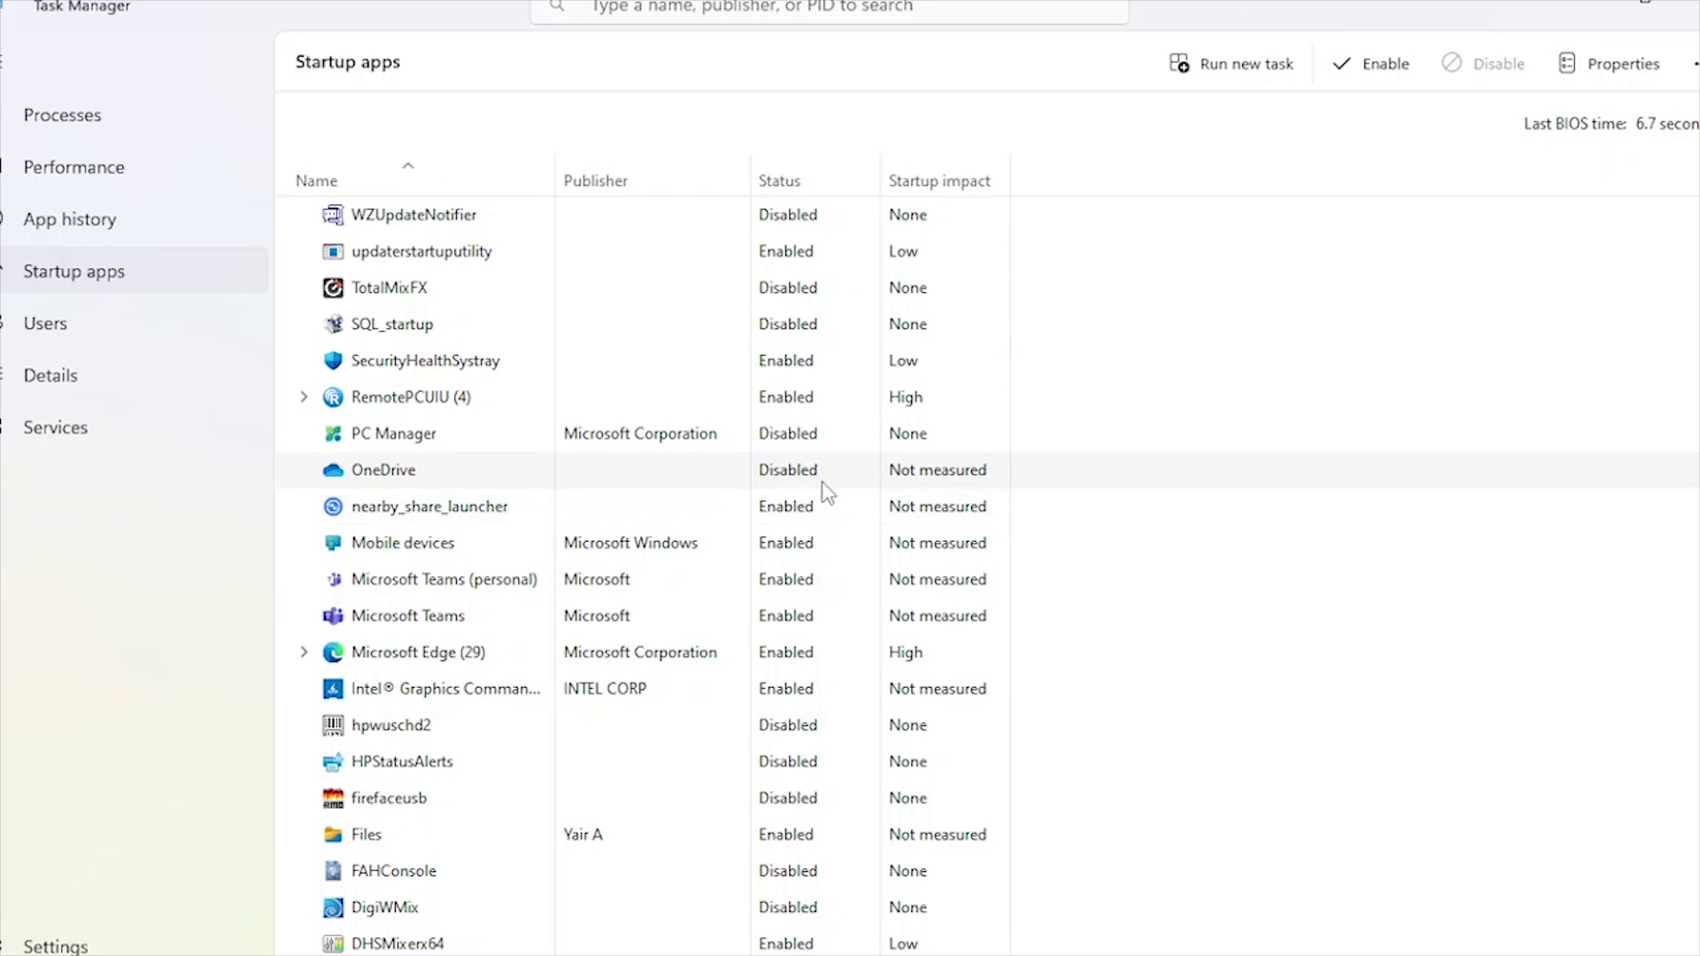
pyautogui.click(802, 508)
pyautogui.rightClick(802, 510)
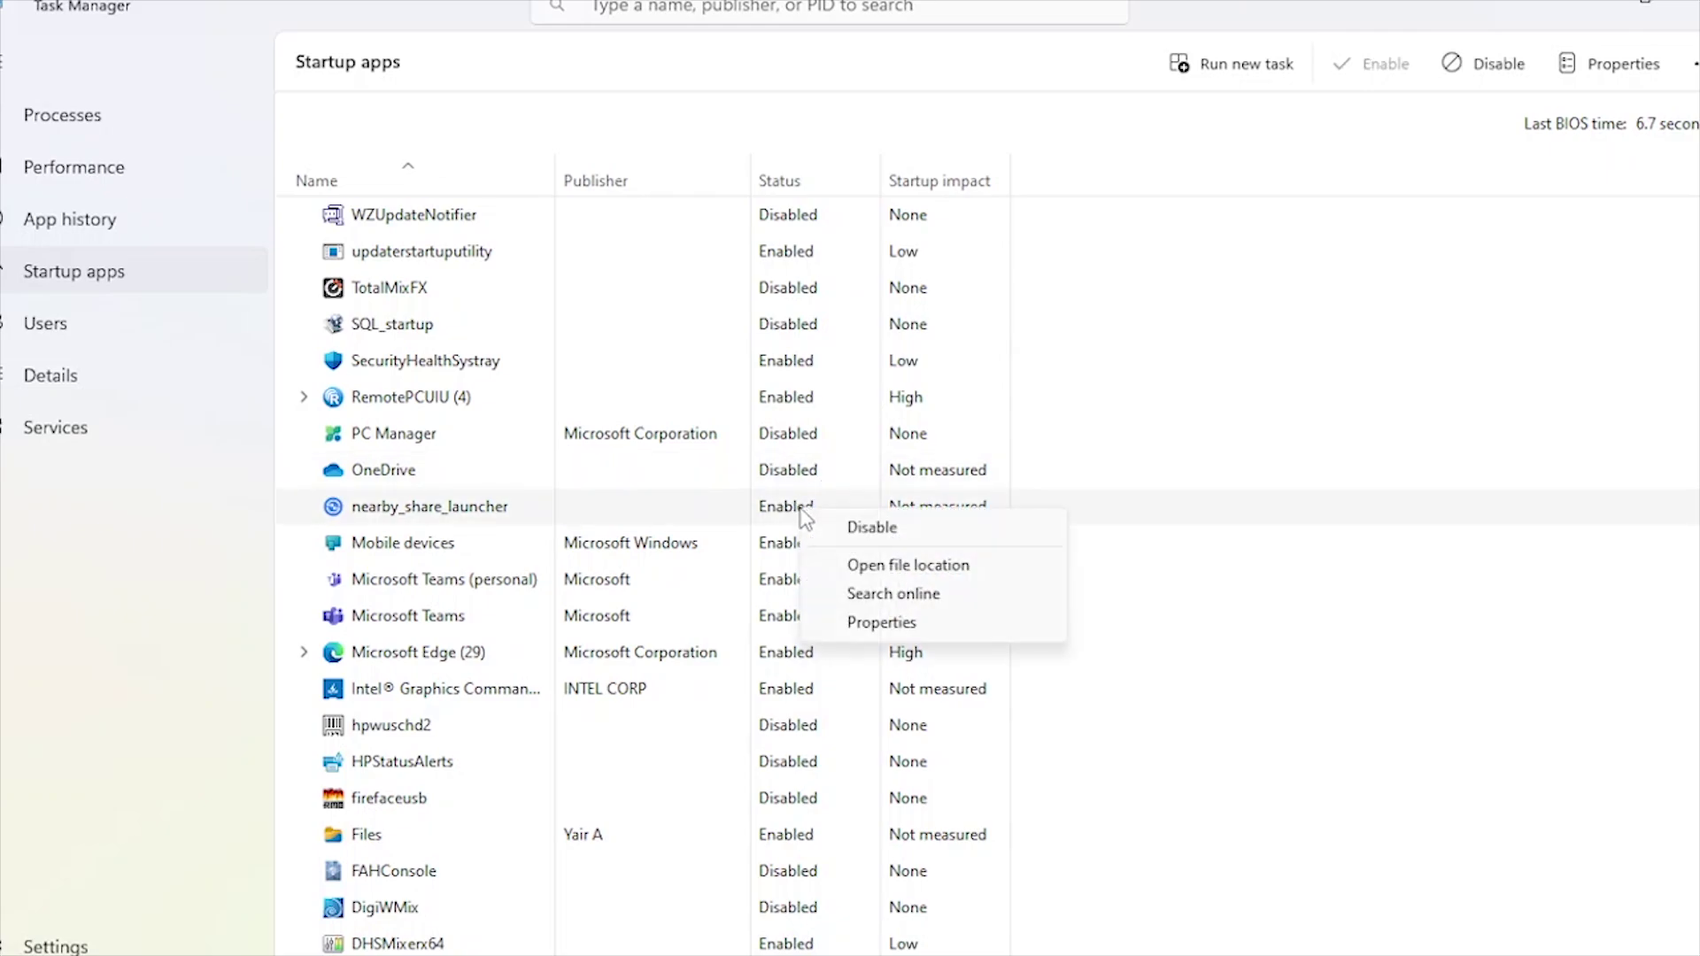
pyautogui.click(843, 529)
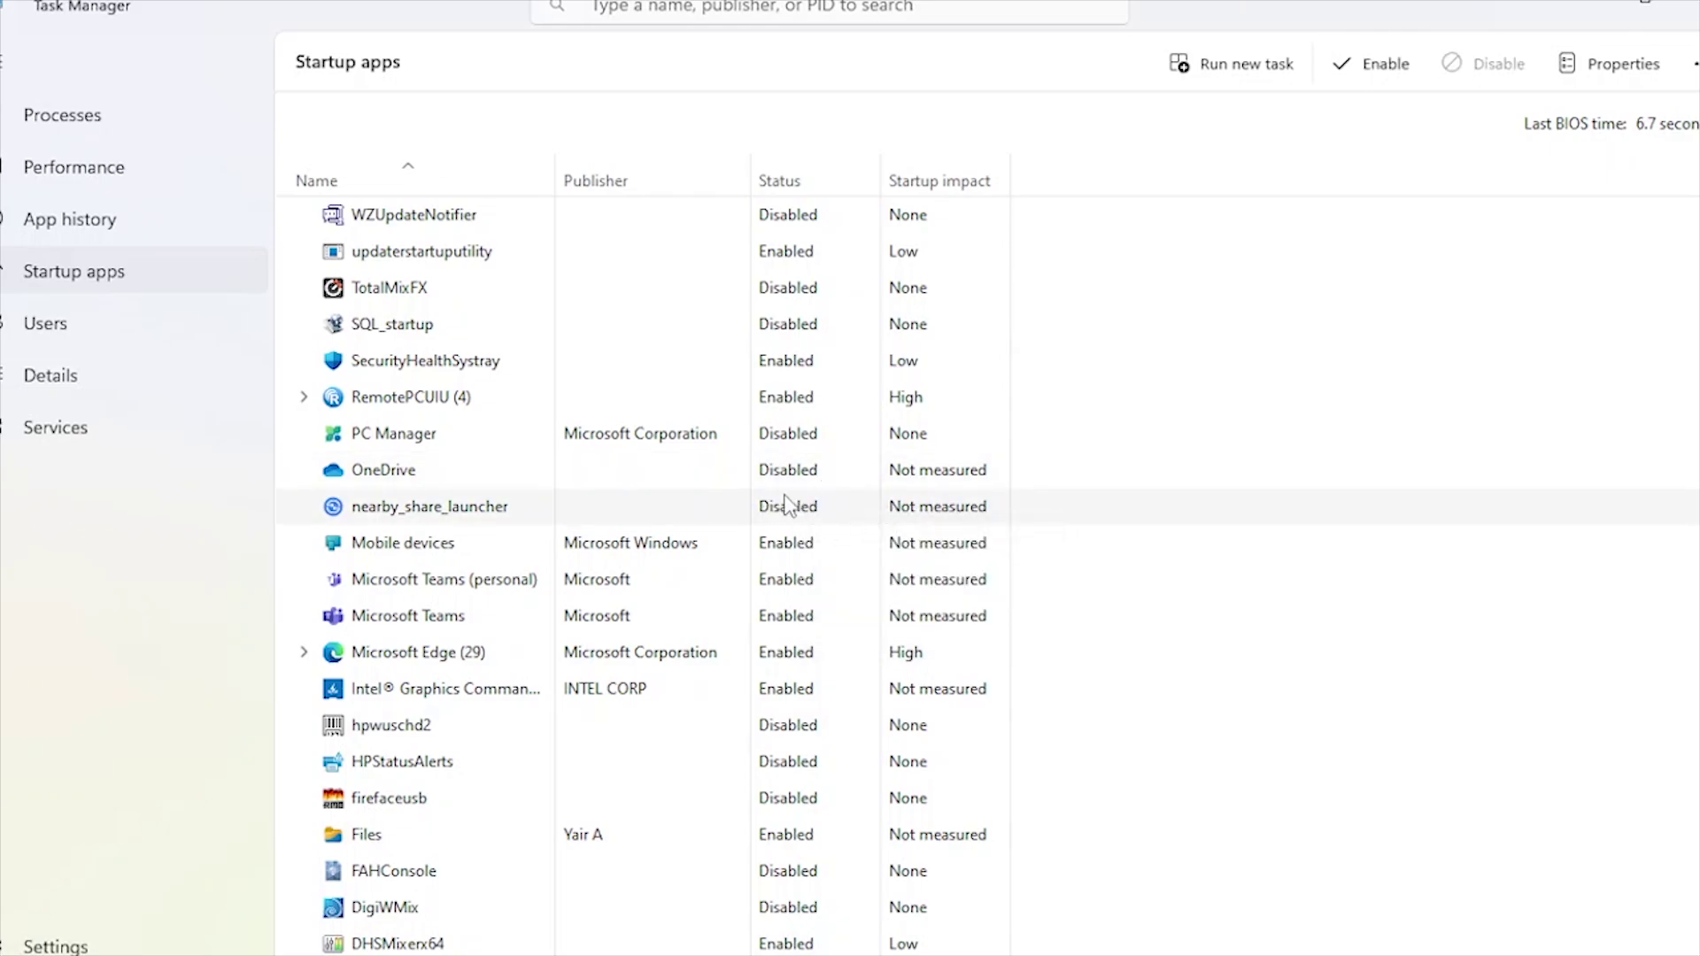
# - Disable Microsoft Teams (personal), Microsoft Teams and Files as startup apps
pyautogui.rightClick(800, 591)
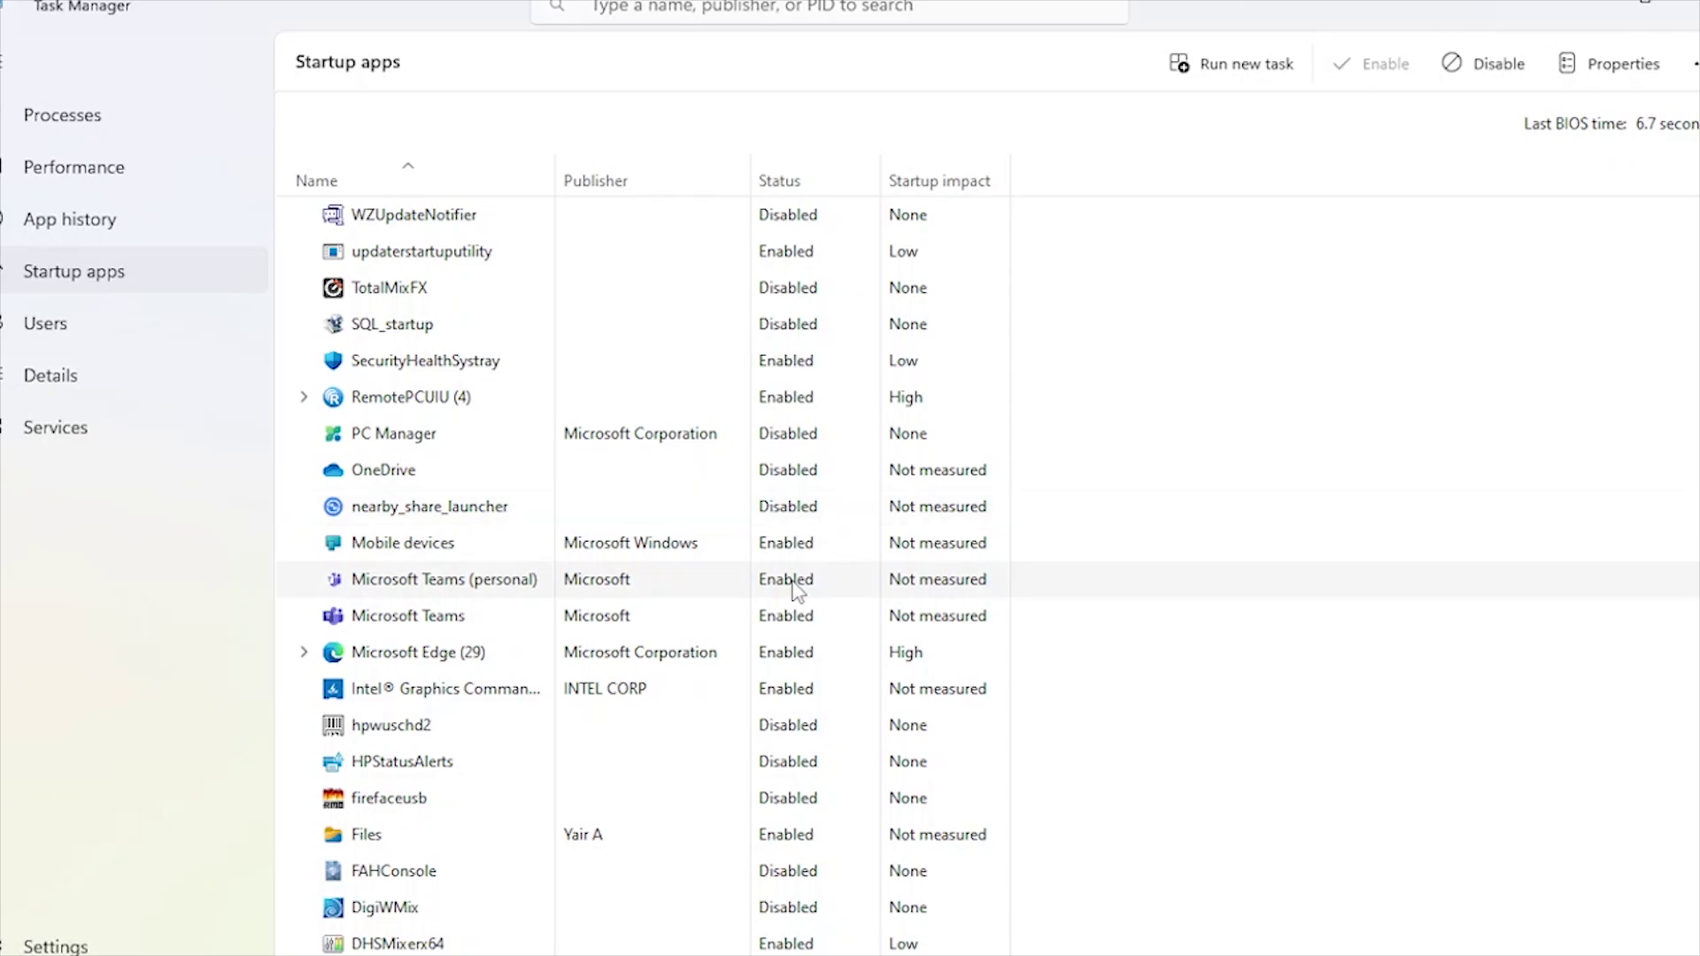
pyautogui.click(843, 596)
pyautogui.rightClick(806, 619)
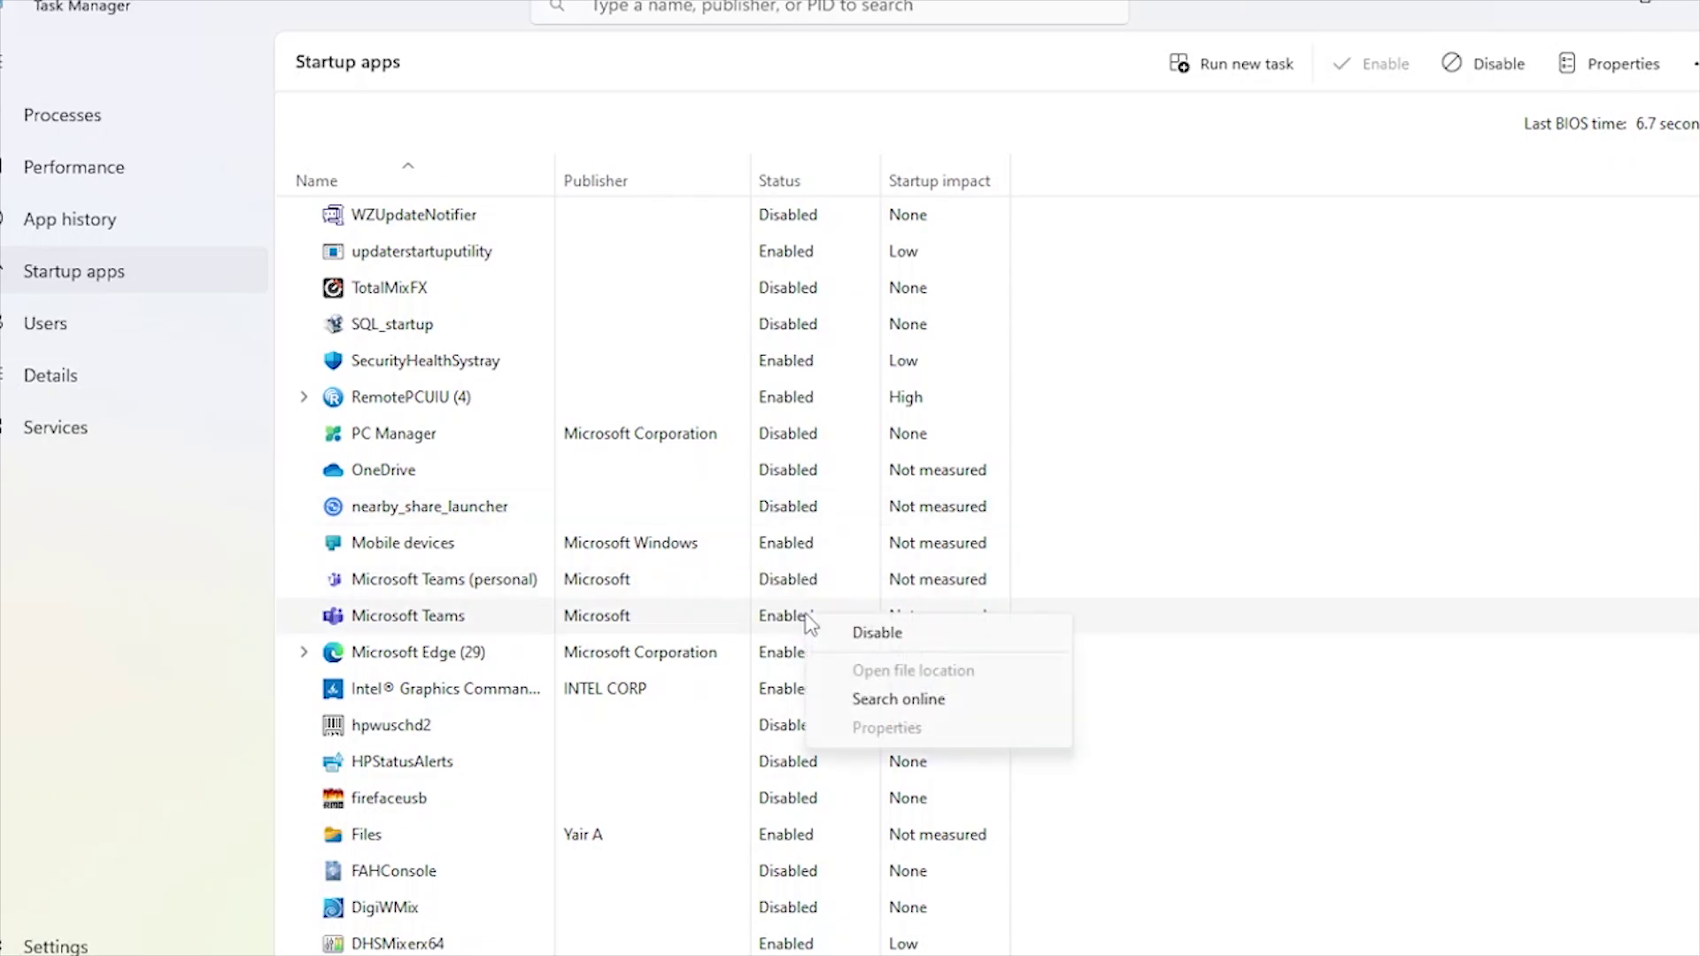
pyautogui.click(850, 645)
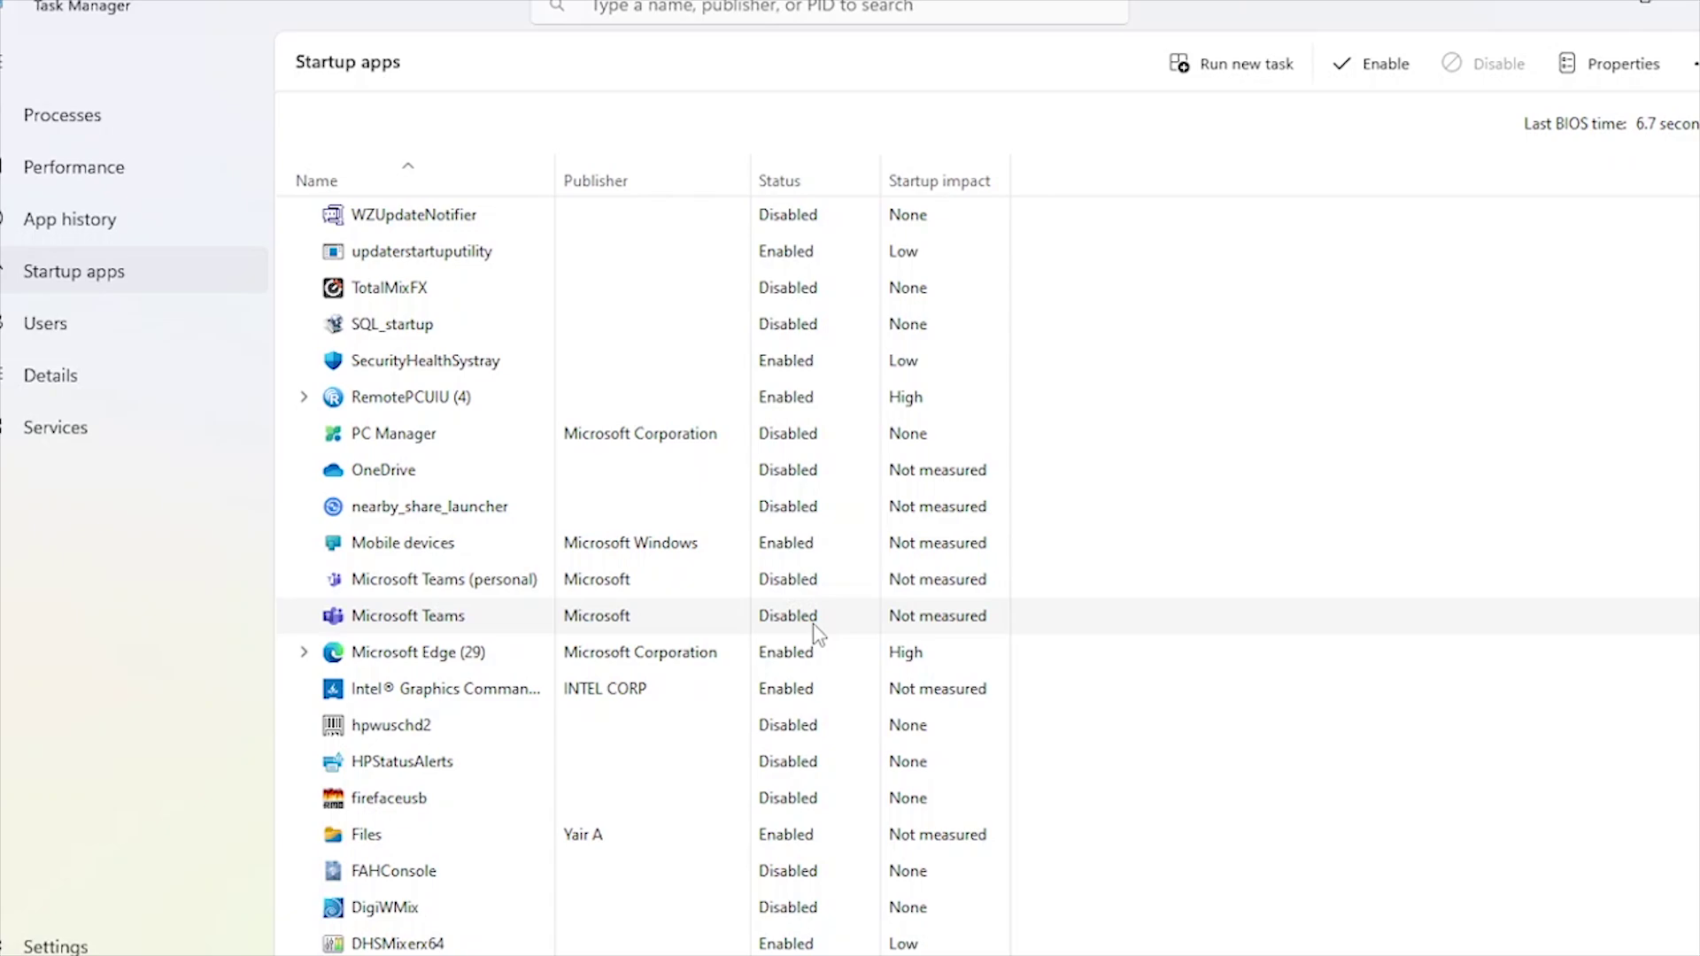
pyautogui.rightClick(787, 840)
pyautogui.click(847, 859)
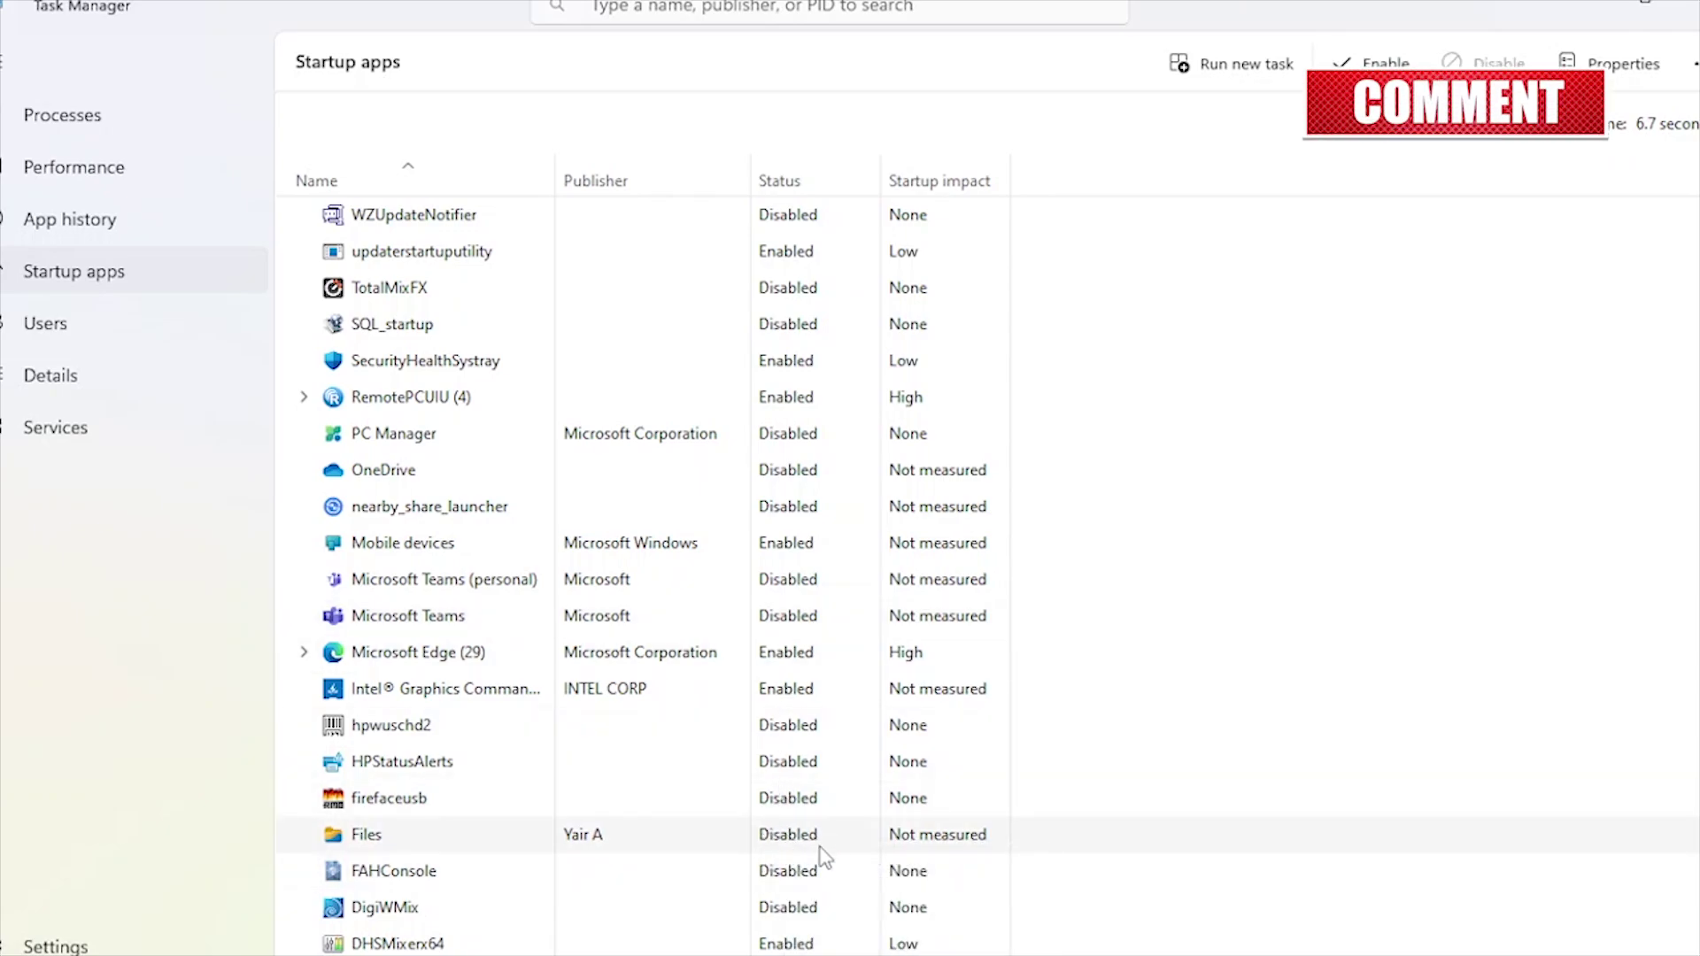